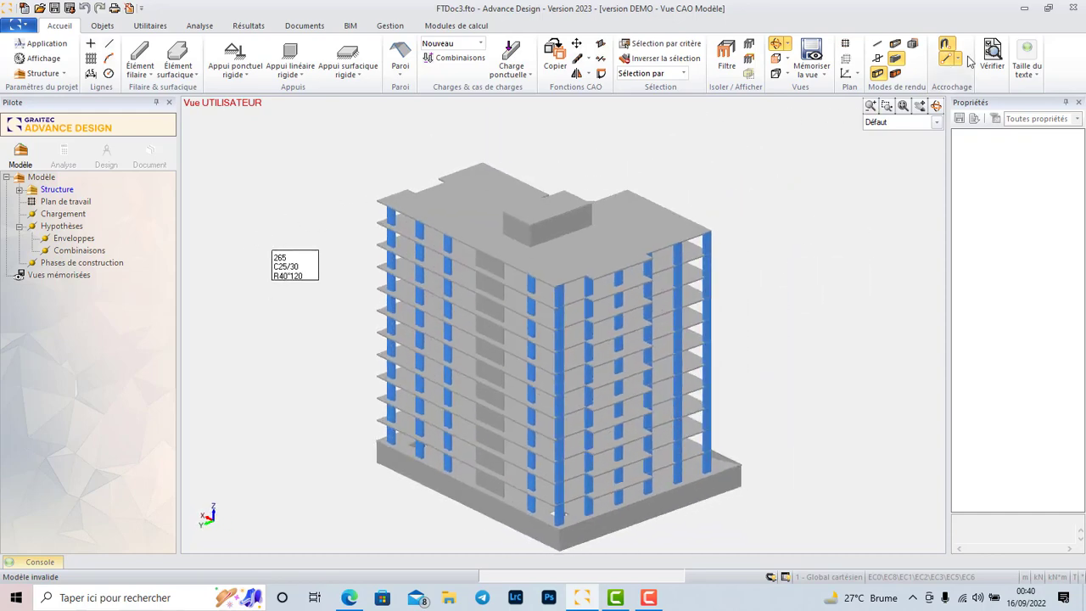
Verify the model and review the reported errors and warnings in the console.
click(993, 61)
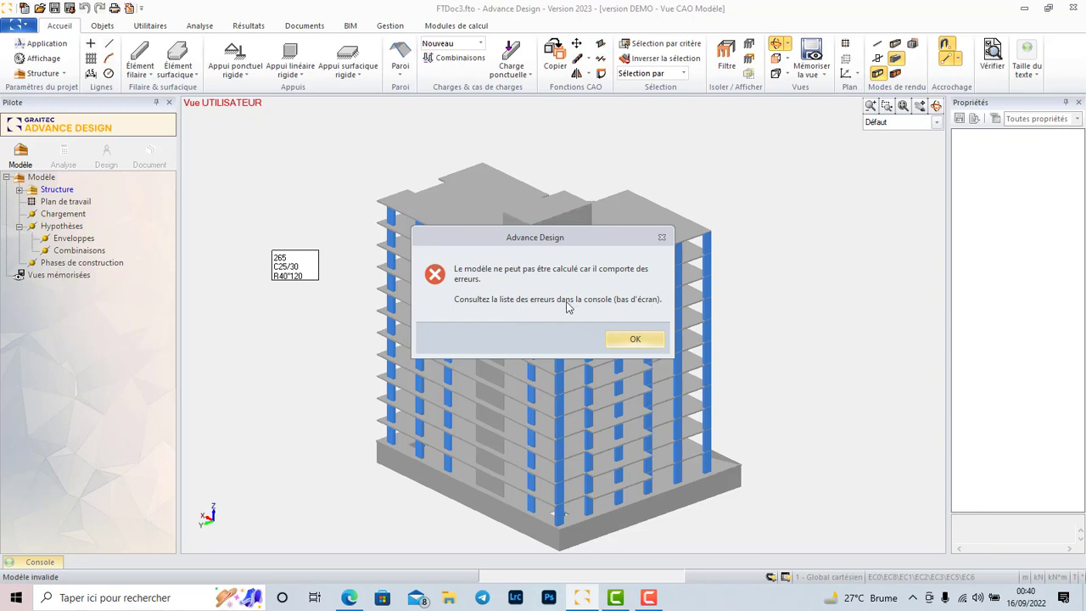
click(661, 240)
click(17, 562)
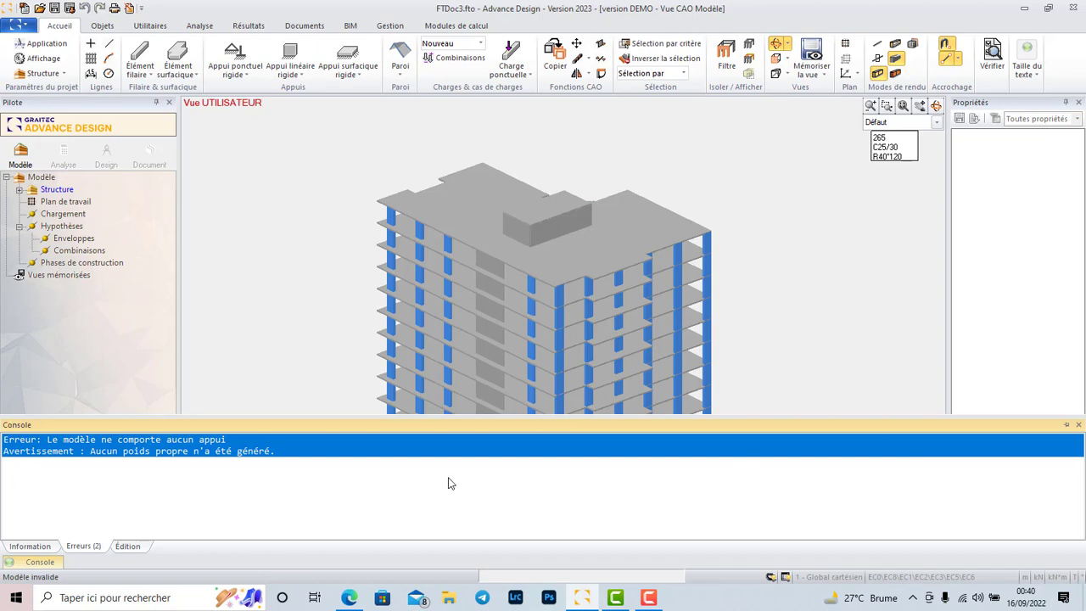
click(1062, 424)
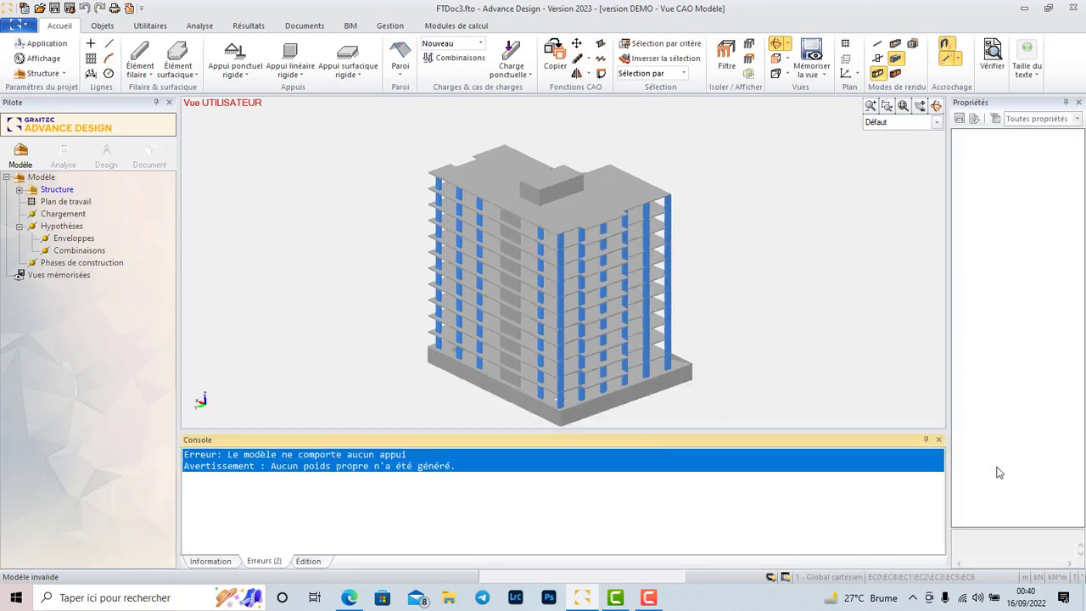
click(926, 440)
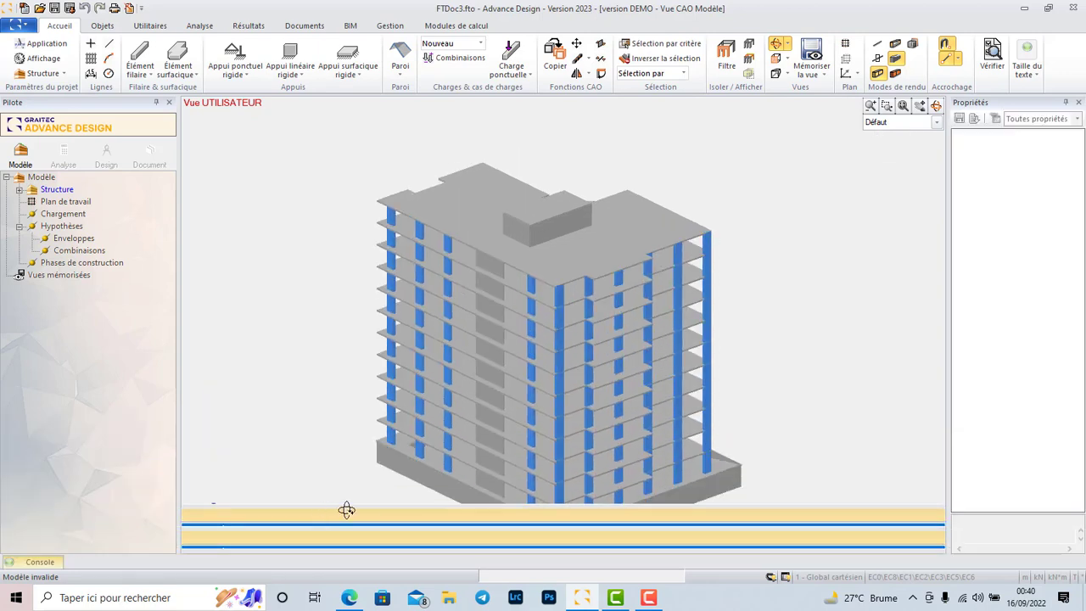
drag(344, 408, 340, 297)
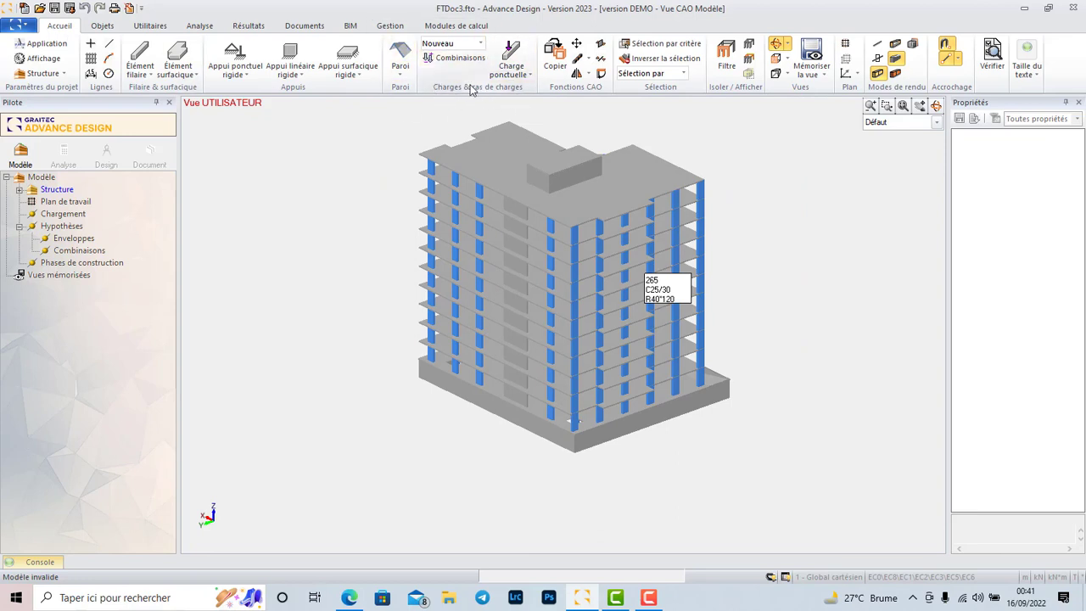
Create two permanent load case families of type Charges Permanentes.
click(481, 45)
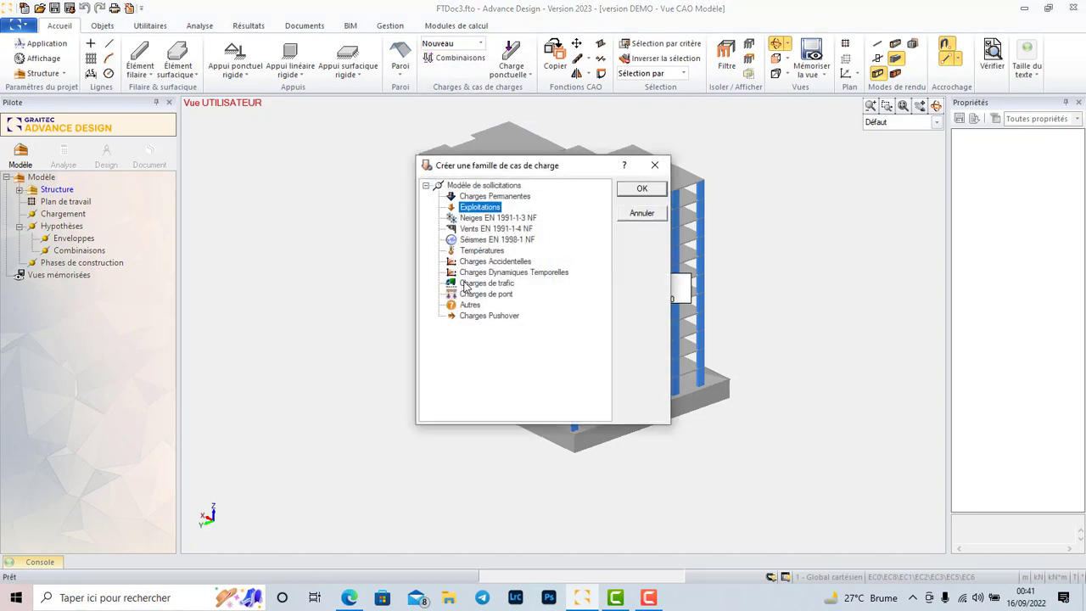
click(493, 196)
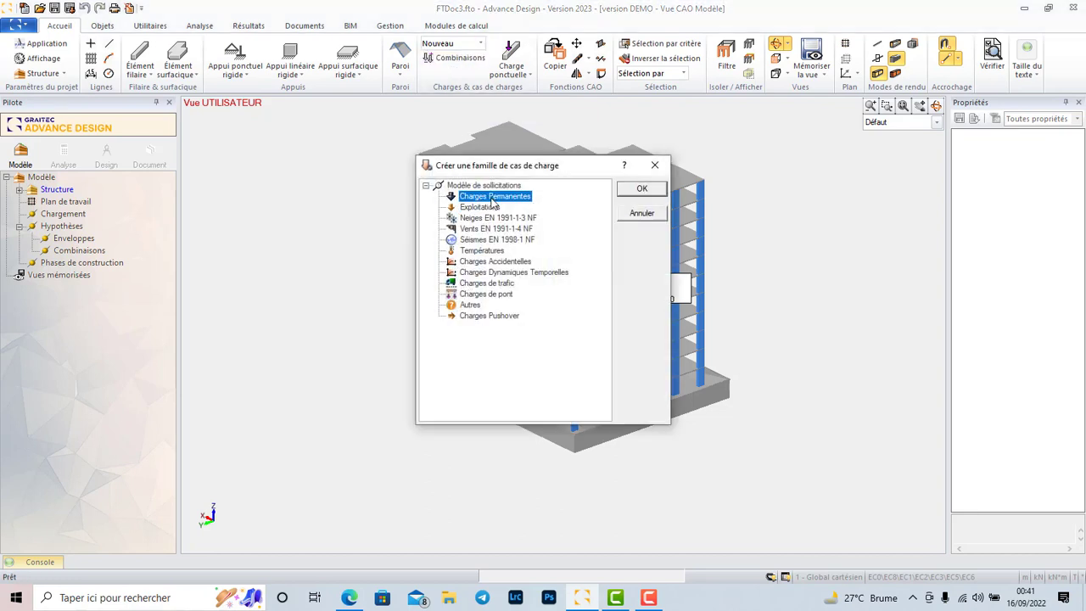
click(641, 191)
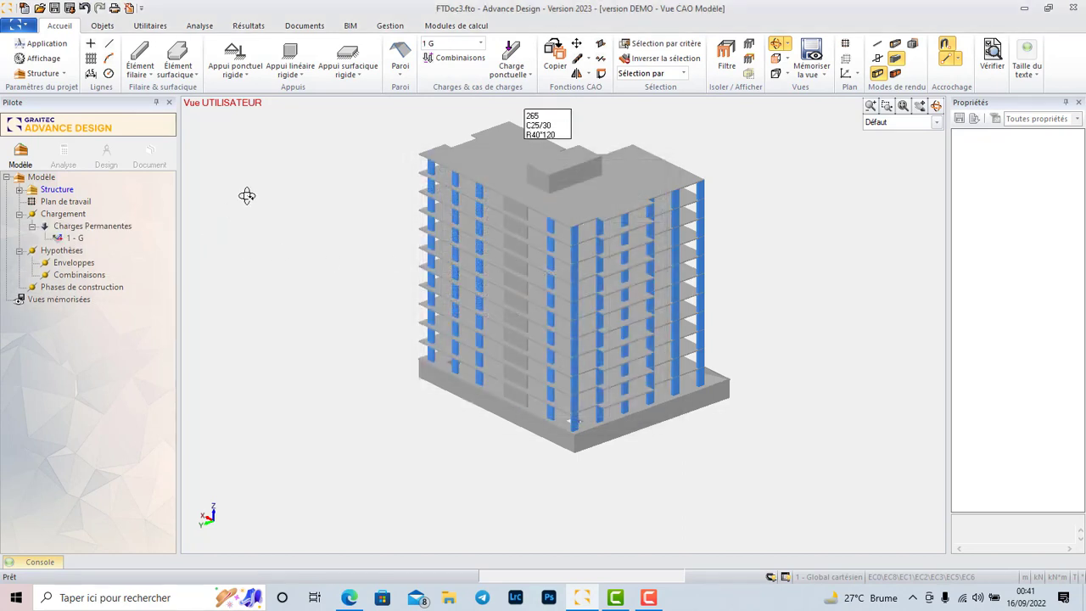
click(481, 44)
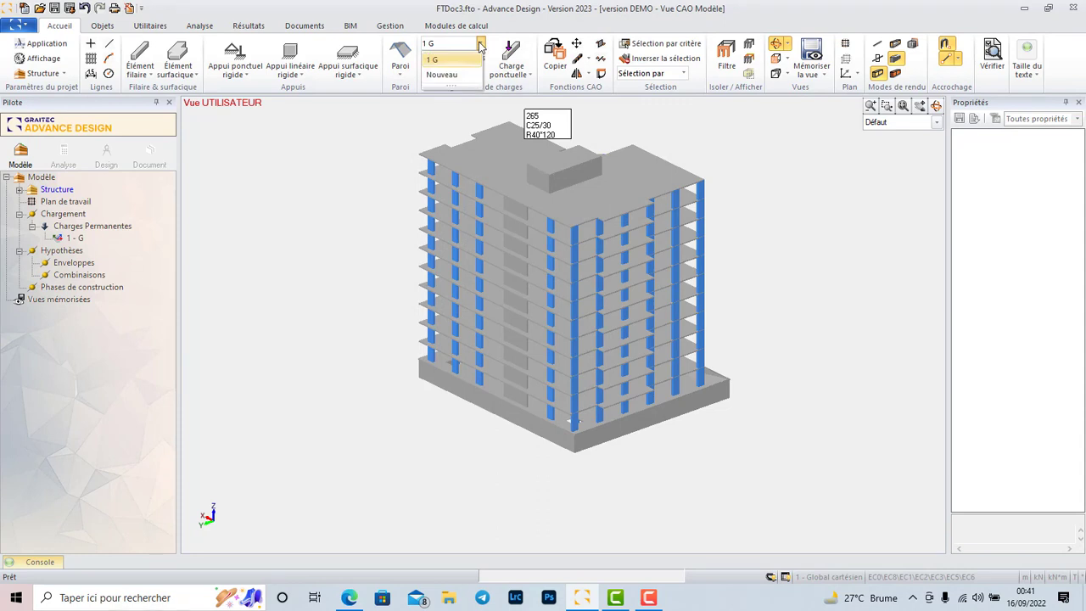
click(451, 78)
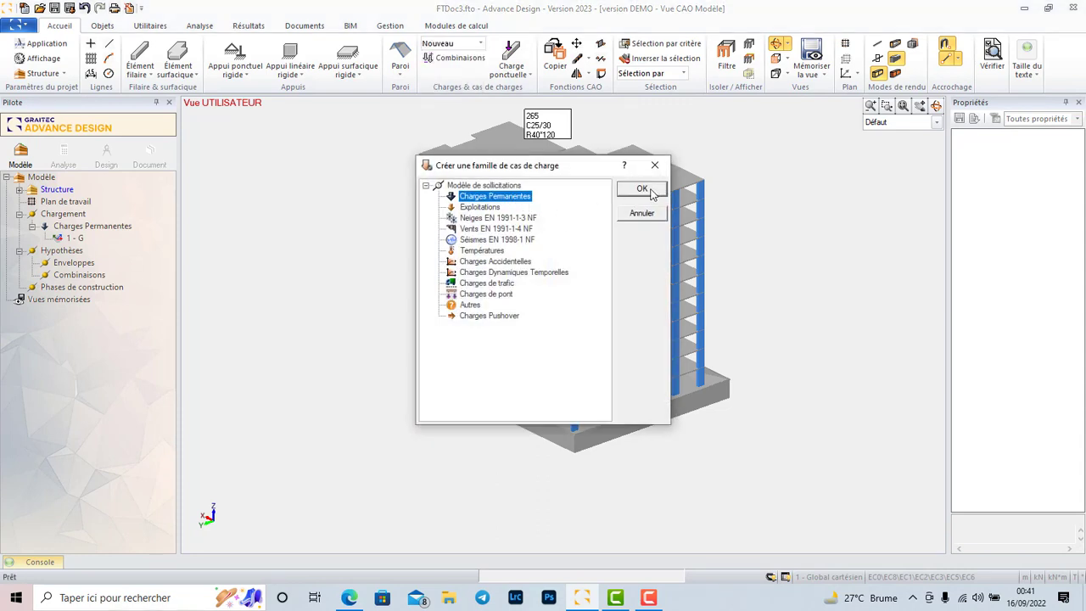
click(651, 192)
Create two live load case families of type Exploitations.
click(481, 44)
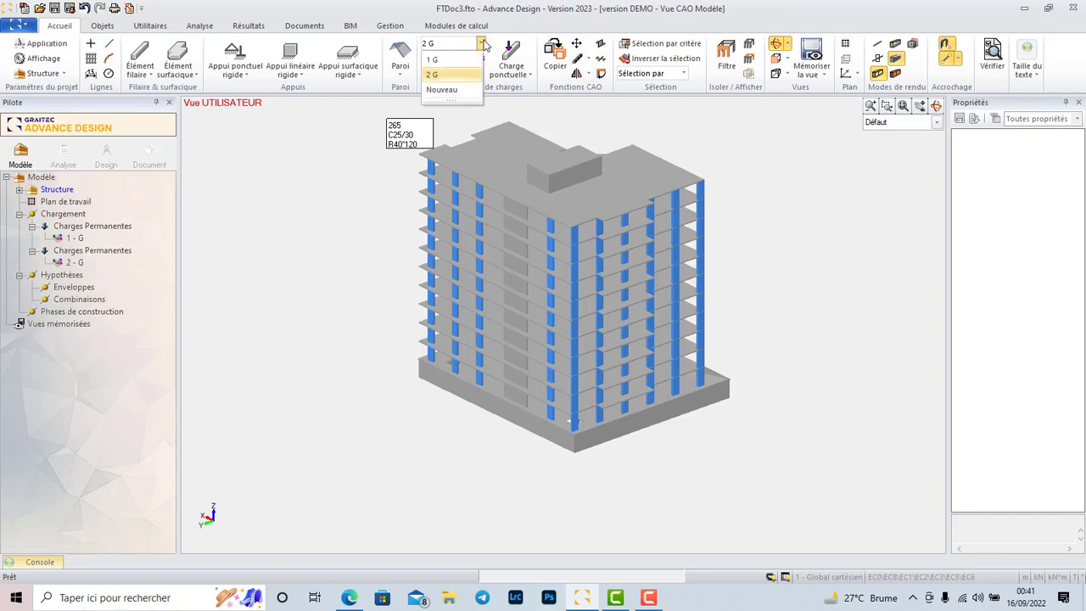
click(441, 90)
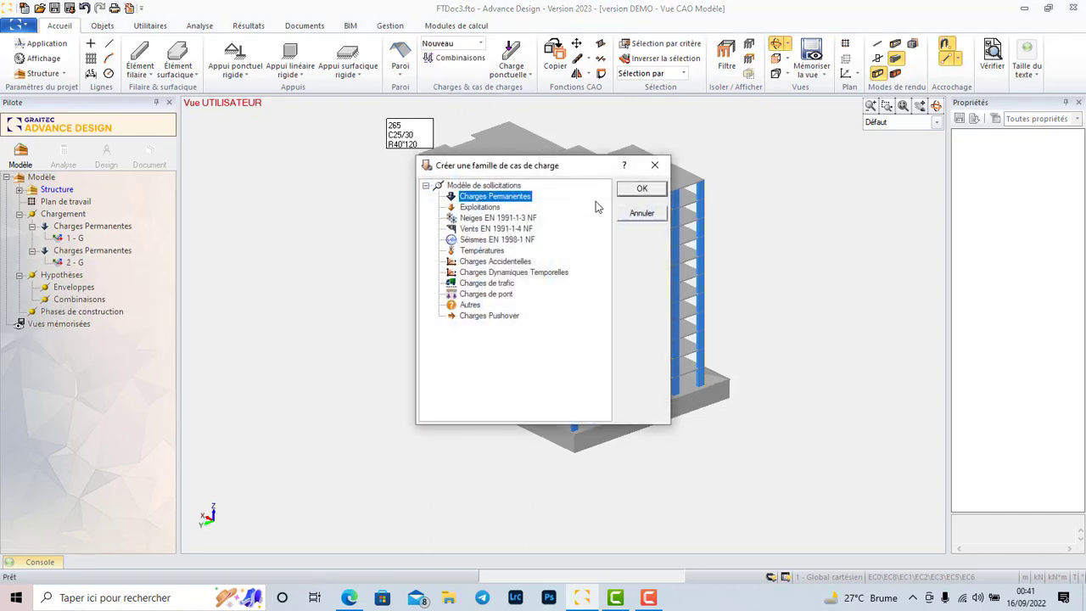
click(498, 208)
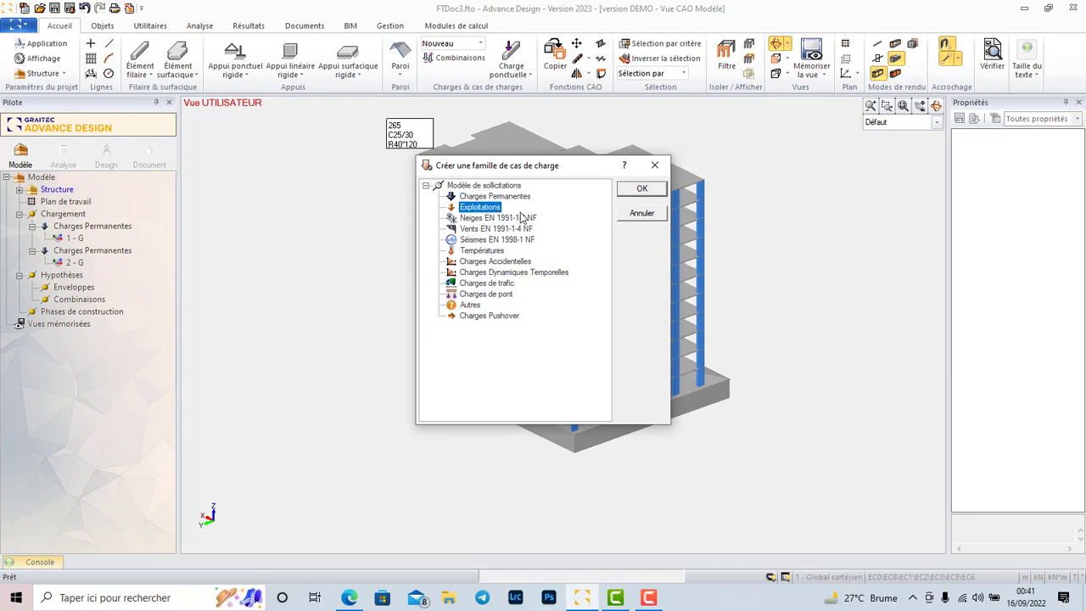
click(647, 194)
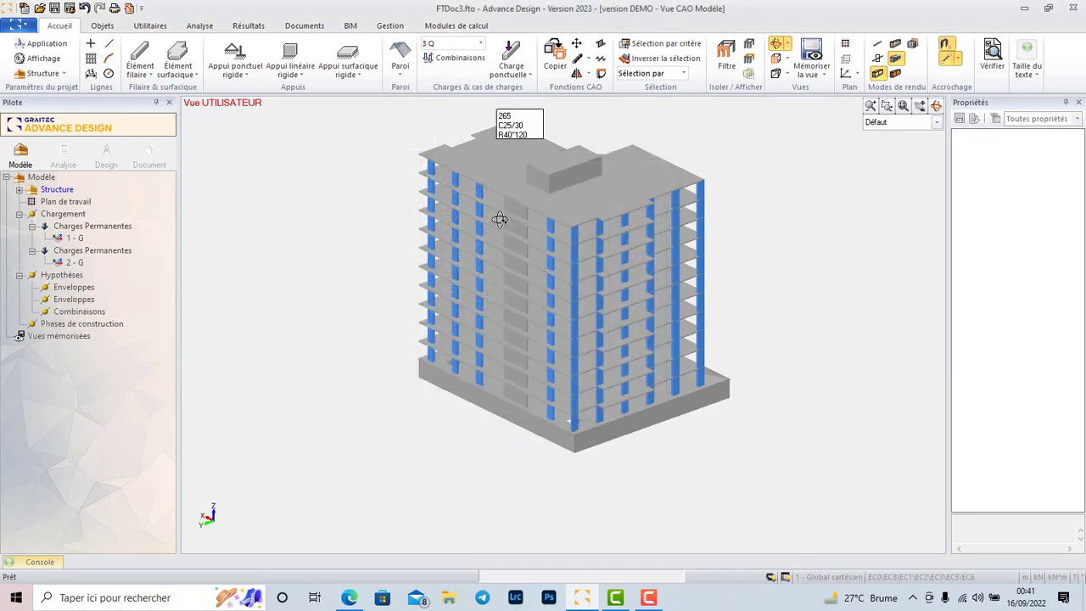
click(479, 44)
click(446, 105)
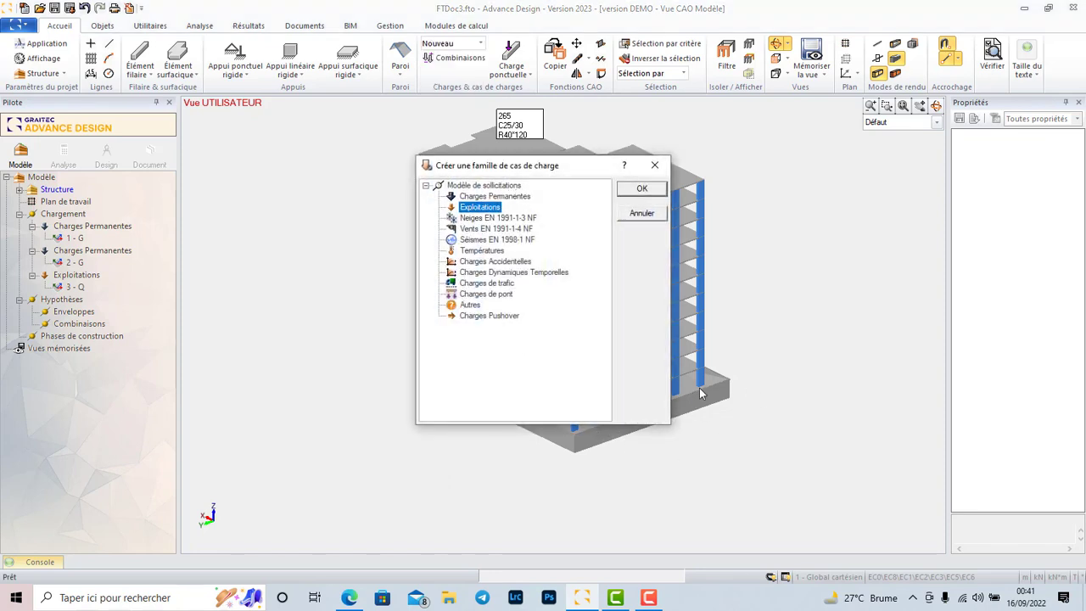
click(638, 190)
Create a wind load case family of type Vents EN 1991-1-4 NF.
click(481, 43)
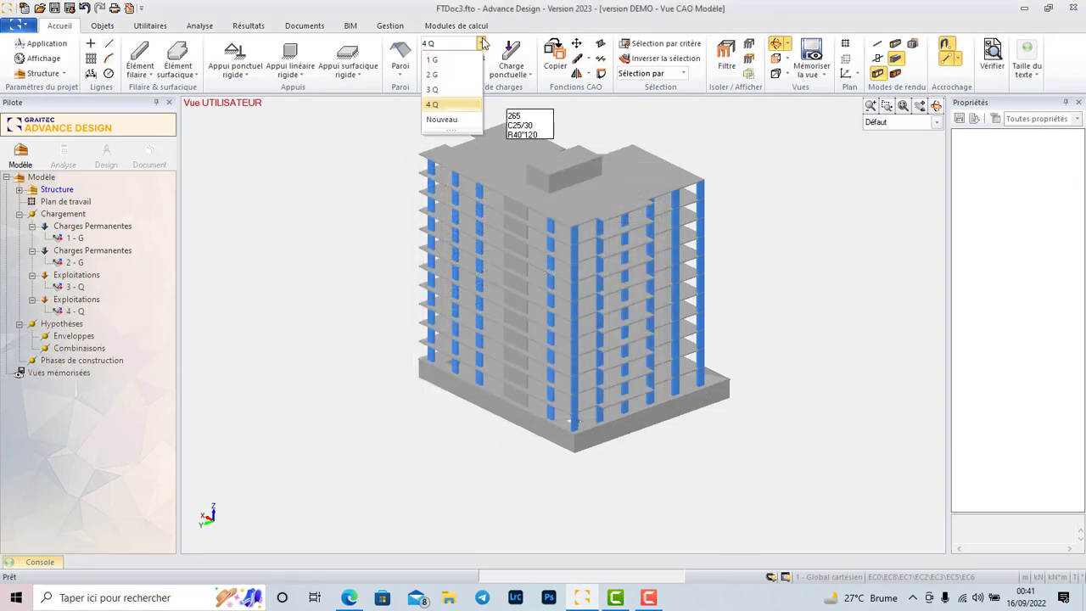
click(458, 119)
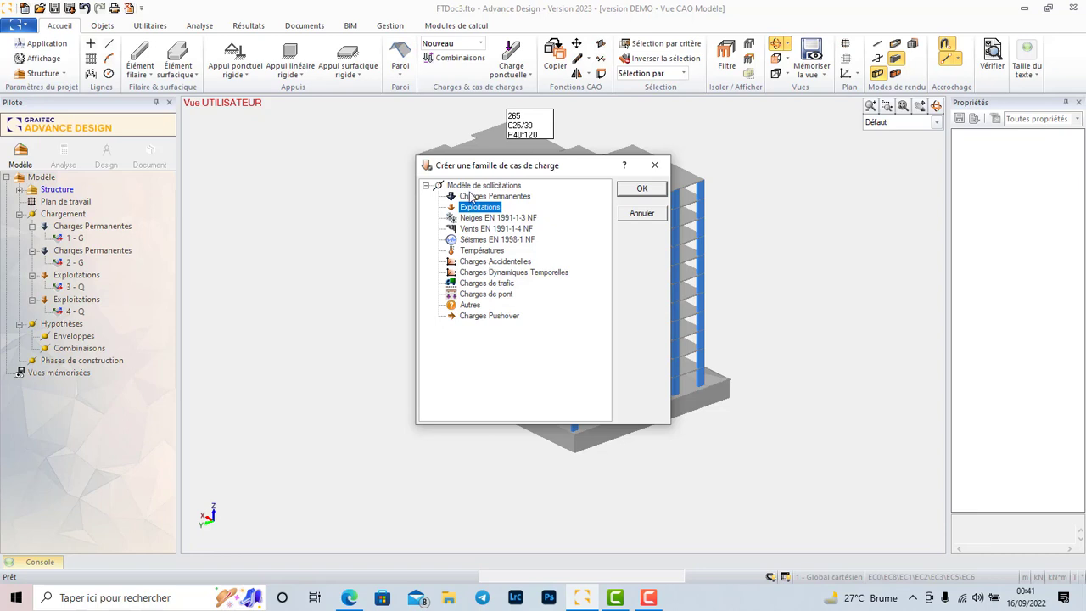
click(492, 229)
click(628, 194)
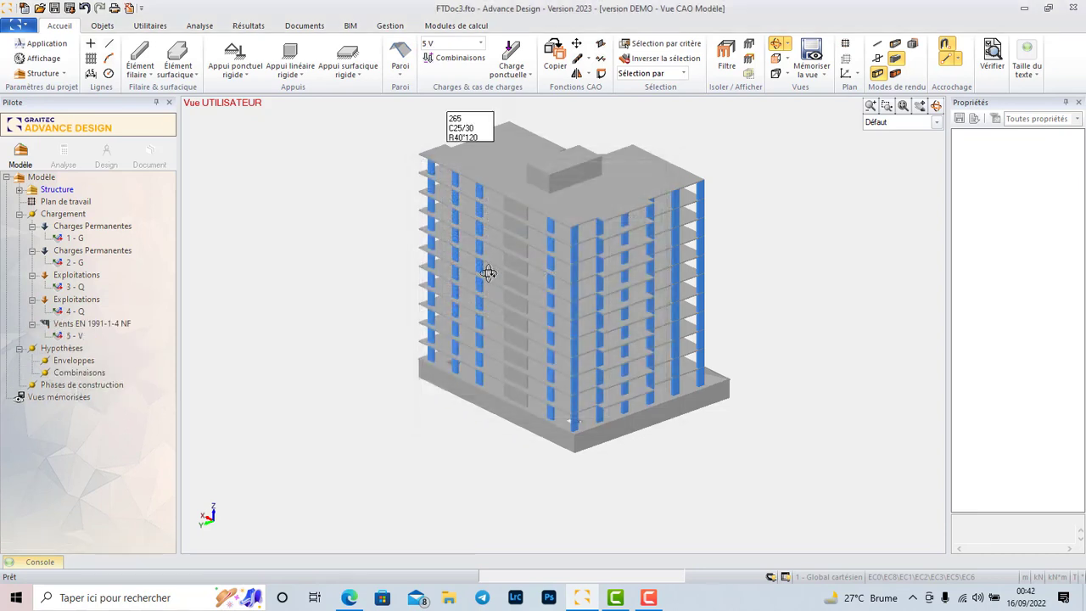
scroll(554, 213, down, 3)
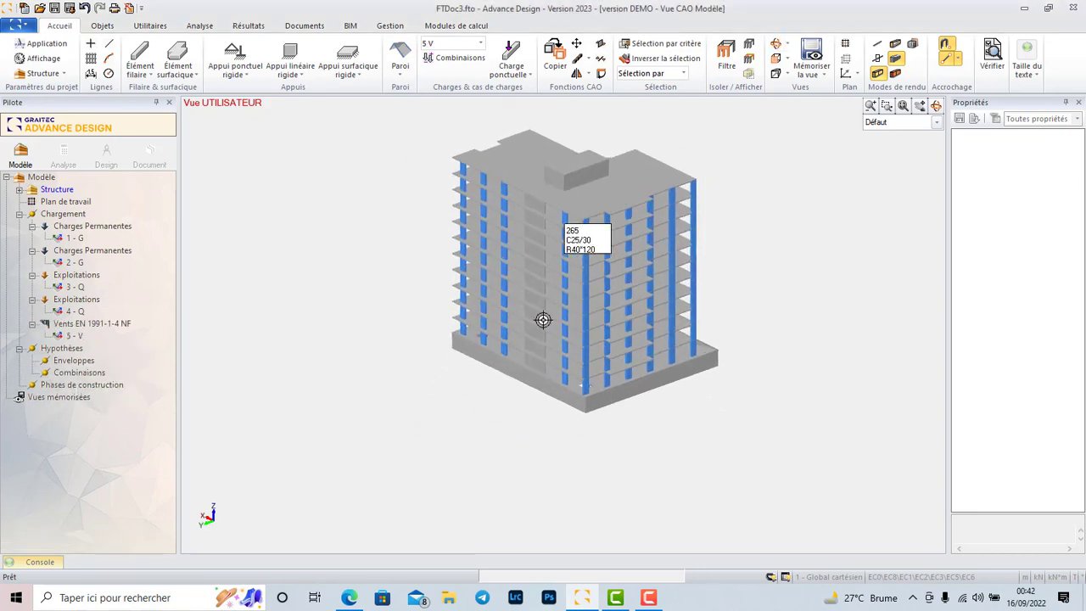
scroll(444, 179, up, 3)
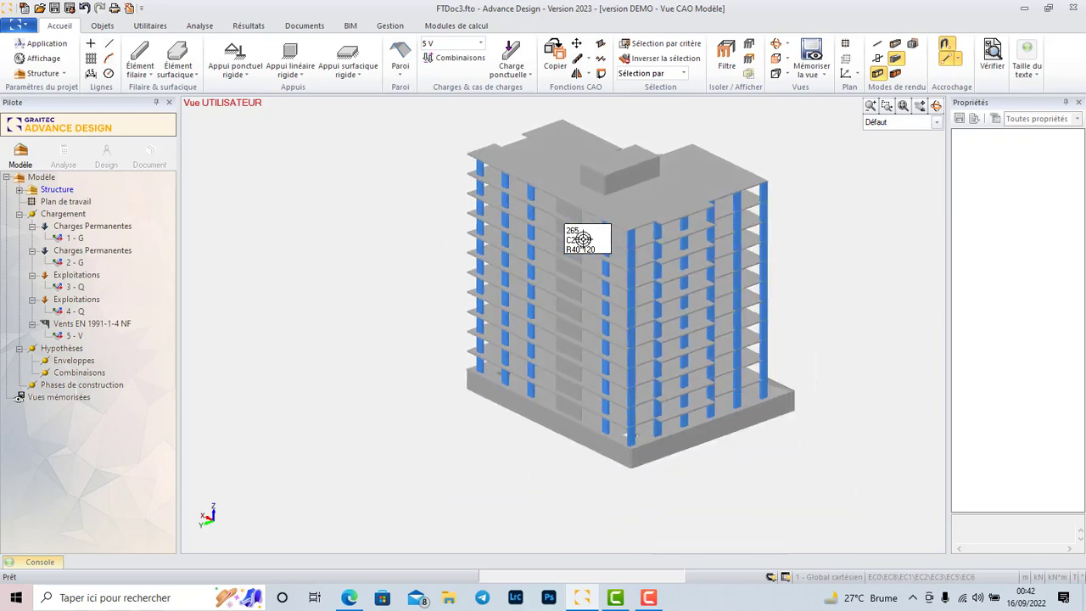
scroll(583, 239, down, 1)
shift+middle_drag(449, 232, 725, 219)
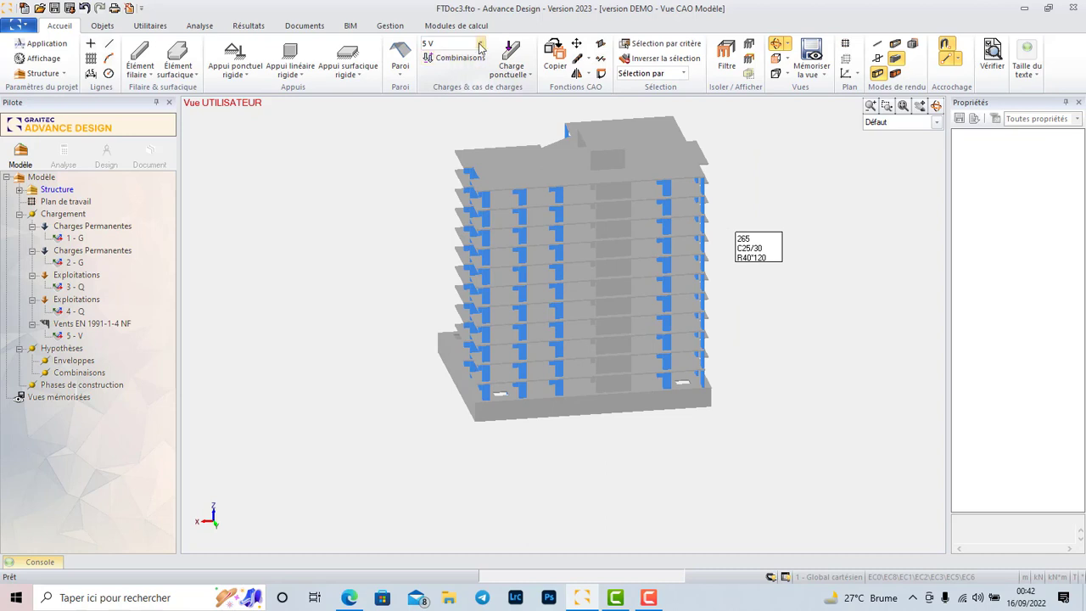
click(480, 45)
click(480, 45)
click(480, 45)
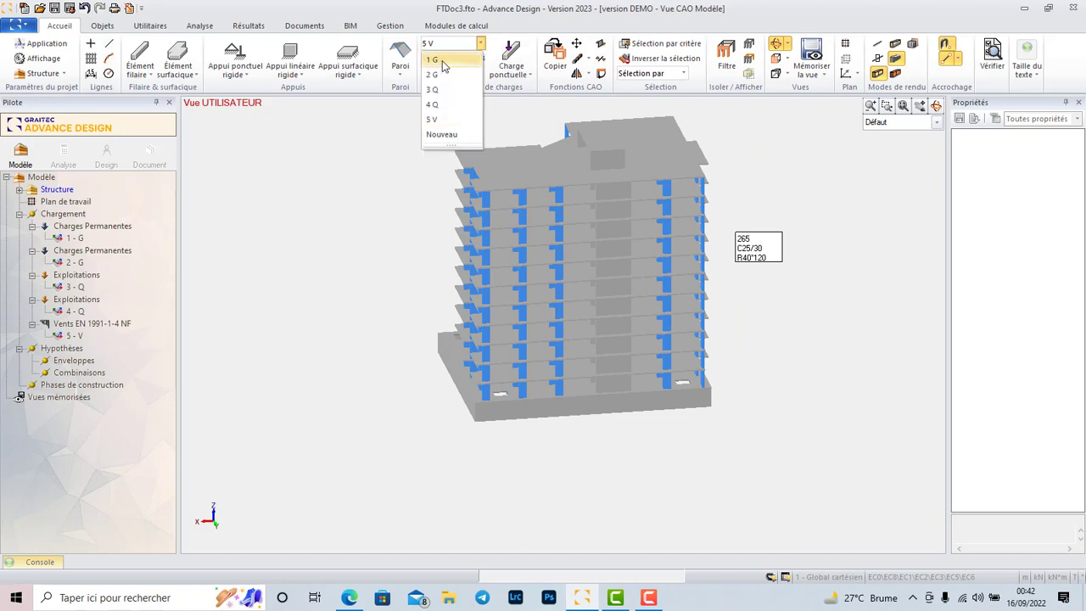
Verify the model again with the load cases defined and read the error list in the console.
click(992, 60)
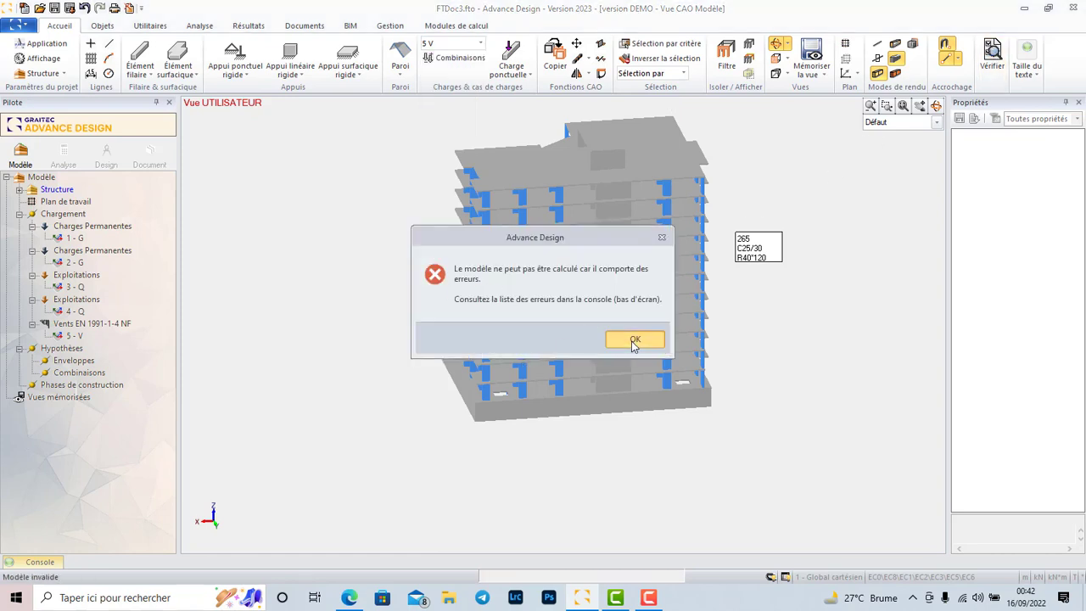
click(634, 340)
click(34, 562)
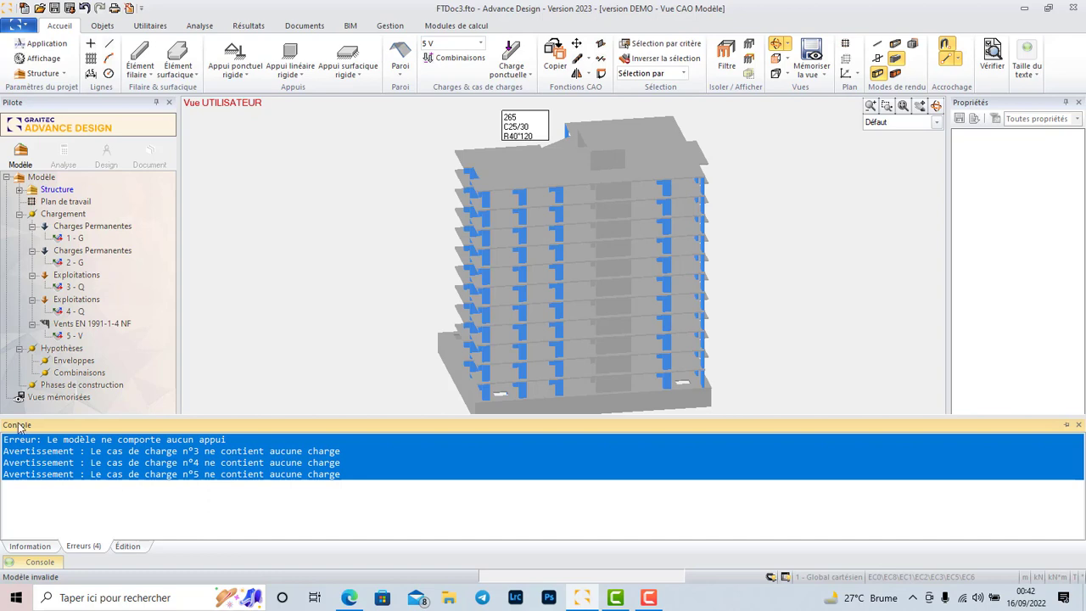
click(812, 275)
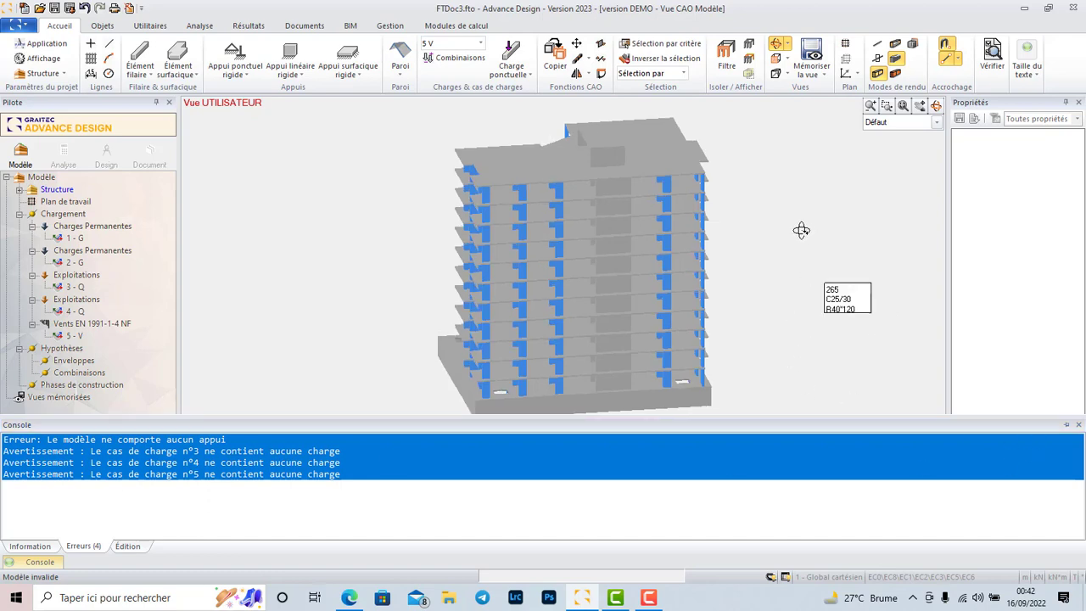
Make the second permanent load case, 2 G, the current load case.
scroll(553, 345, up, 5)
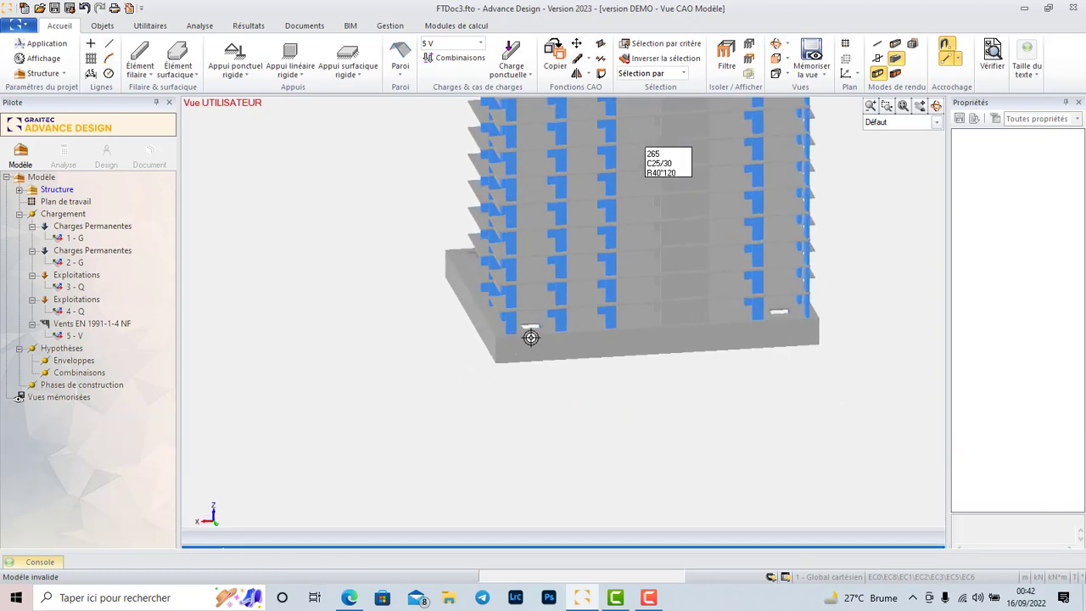
scroll(503, 387, down, 3)
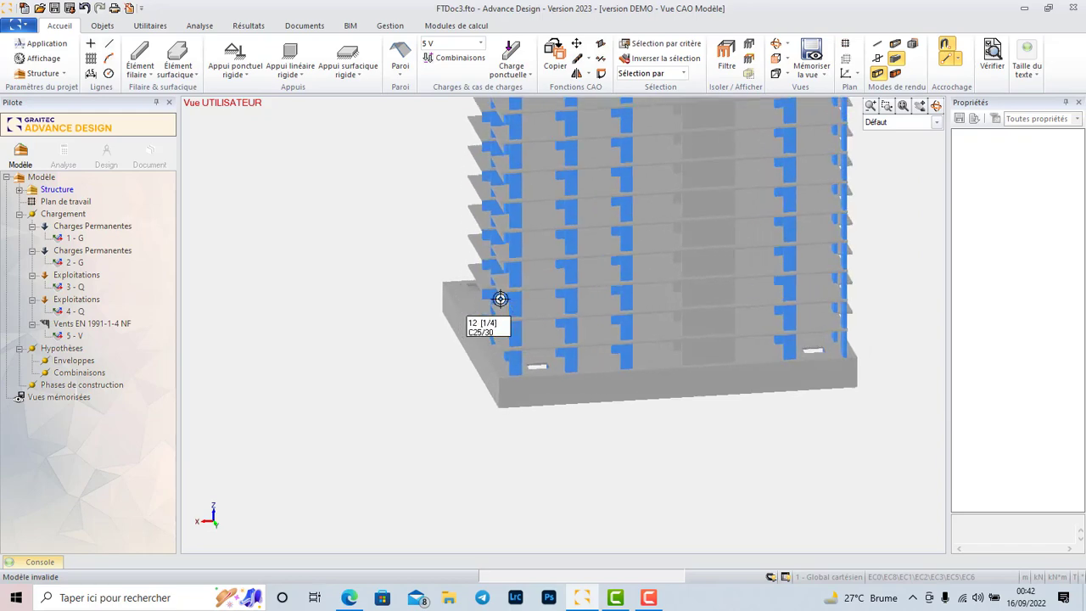
shift+middle_drag(425, 227, 683, 285)
scroll(661, 322, down, 5)
scroll(679, 212, up, 3)
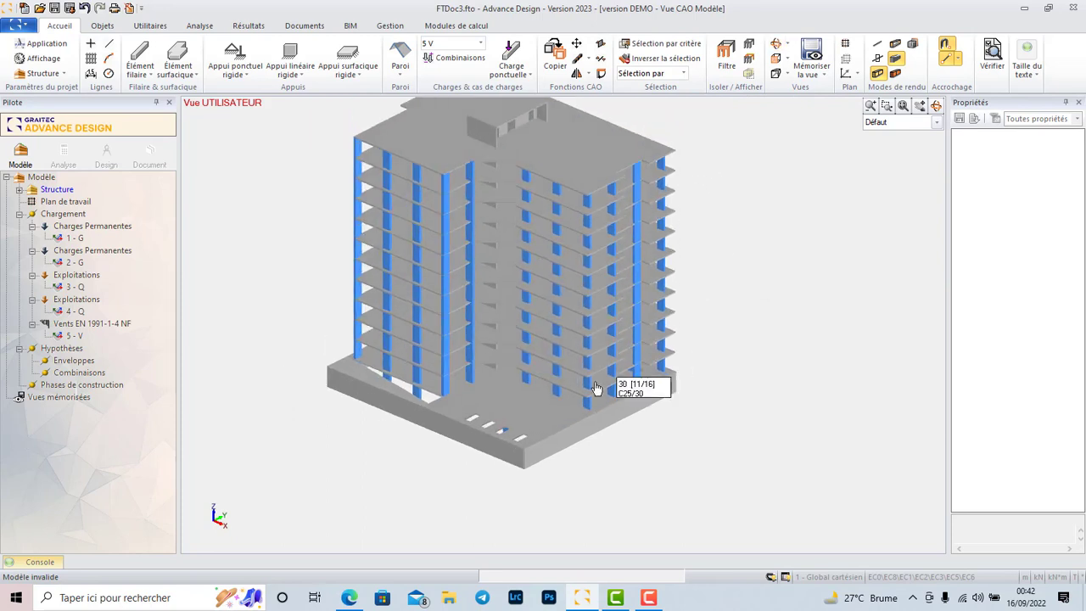
scroll(581, 394, up, 1)
mouse_move(581, 393)
shift+middle_down()
mouse_move(587, 382)
mouse_move(572, 399)
shift+middle_up()
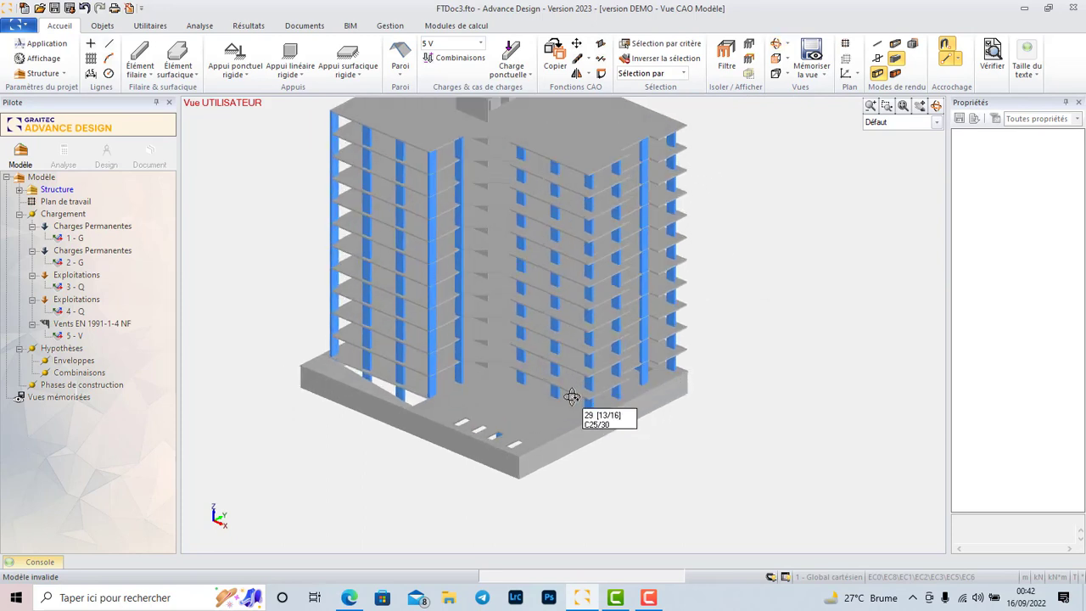
click(552, 436)
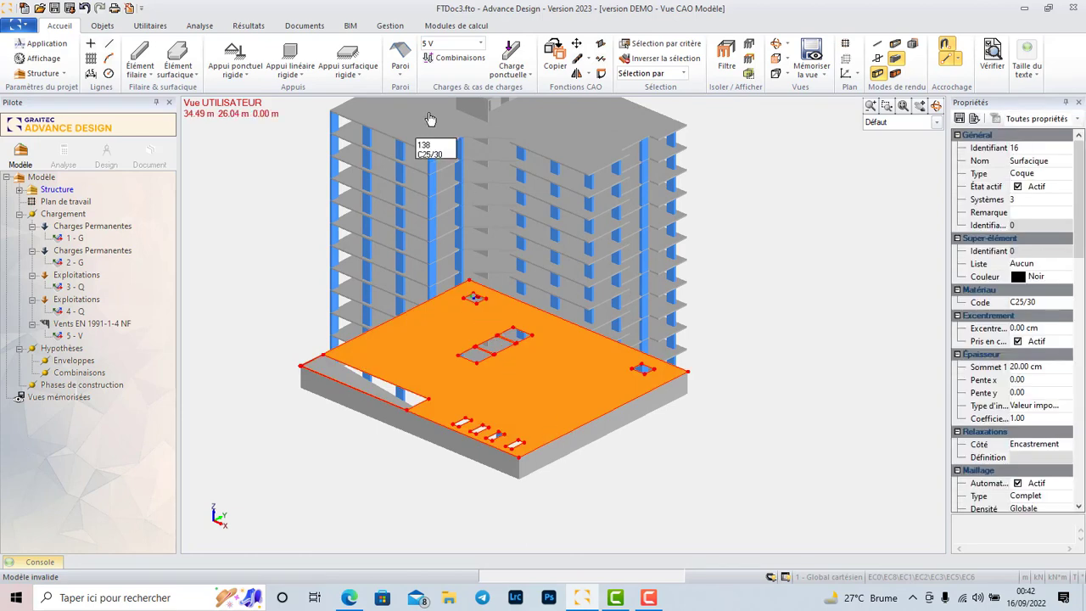
click(480, 43)
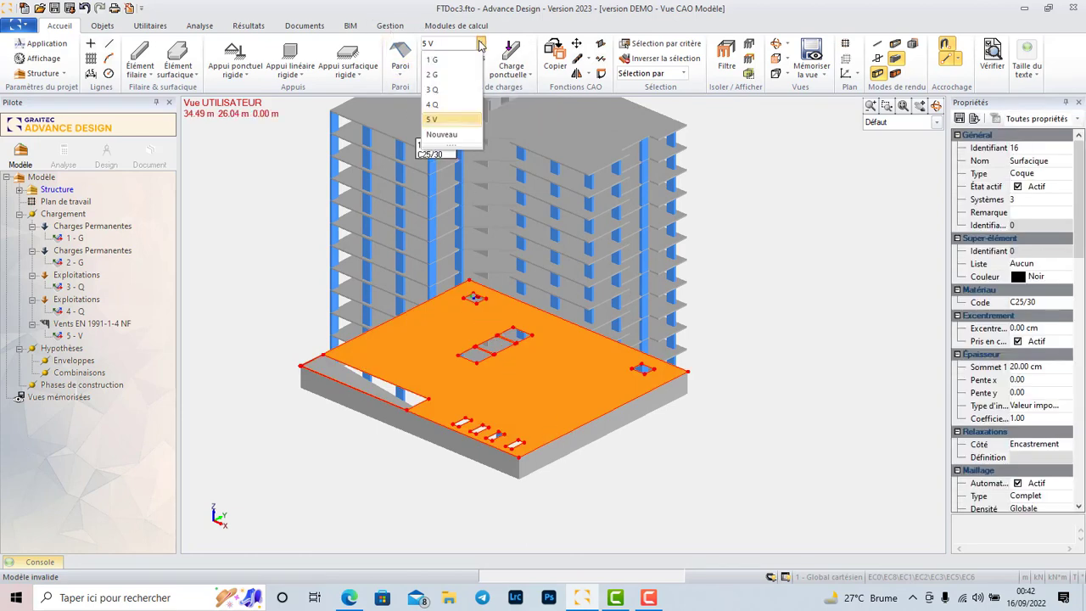
click(445, 78)
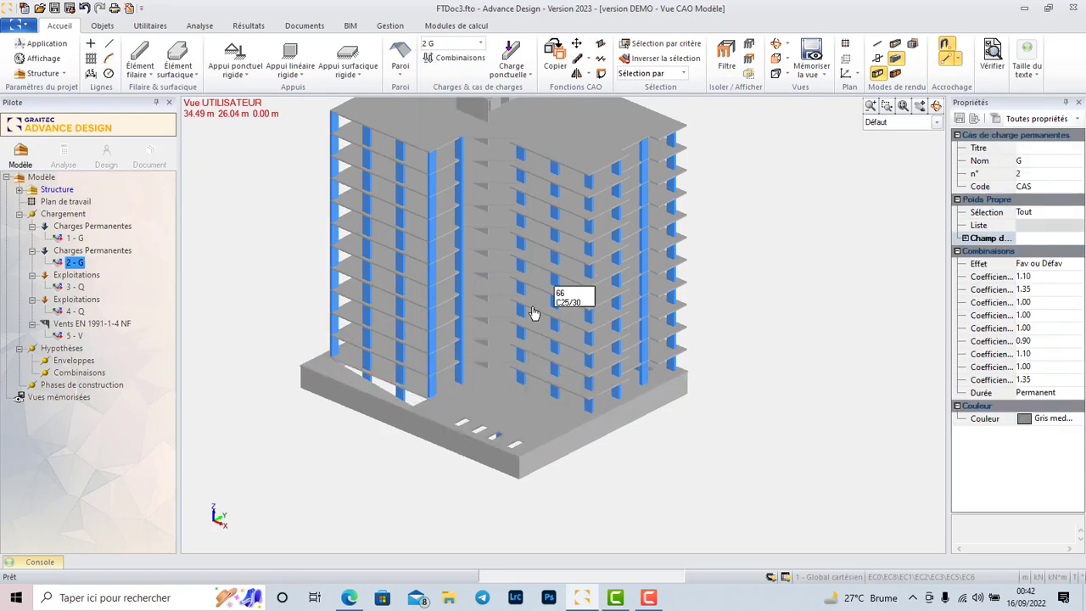
Apply a surface load with FZ of -3.5 kN per m² to the large base slab in load case 2 G.
click(533, 426)
right_click(528, 414)
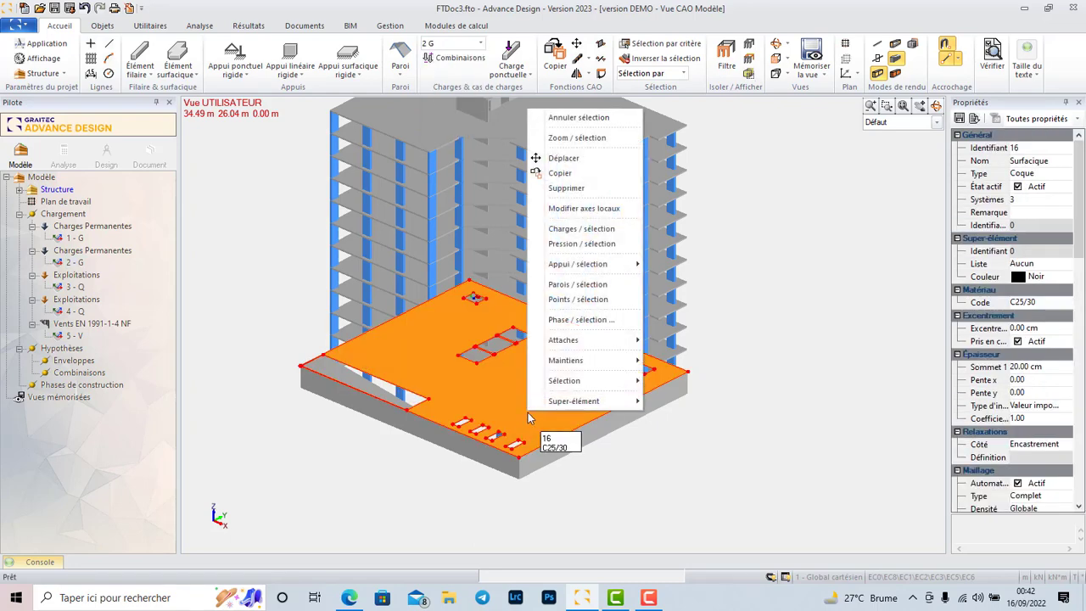
click(582, 233)
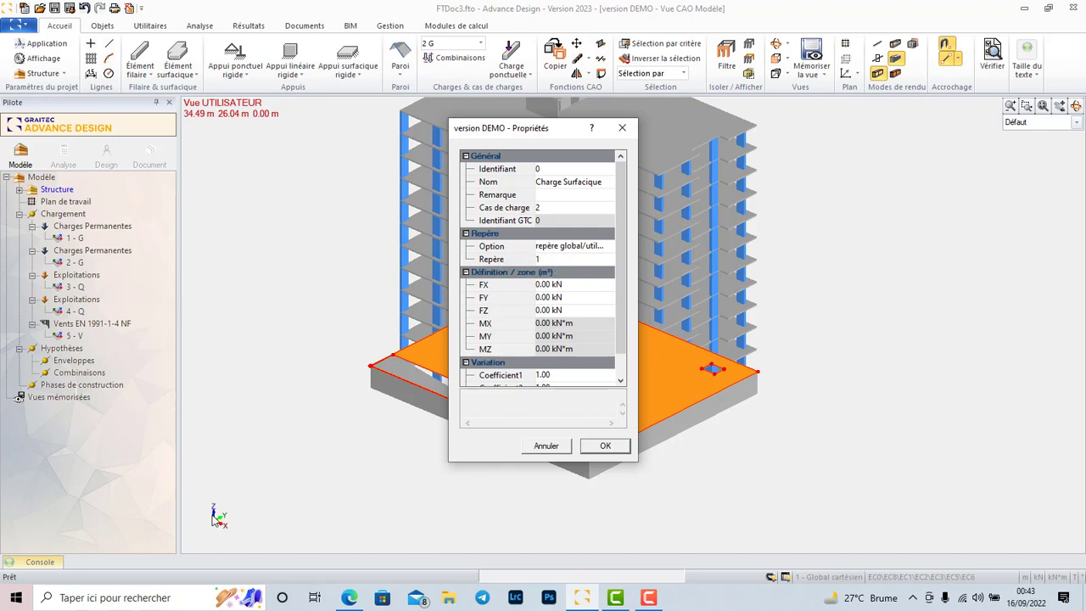
click(546, 311)
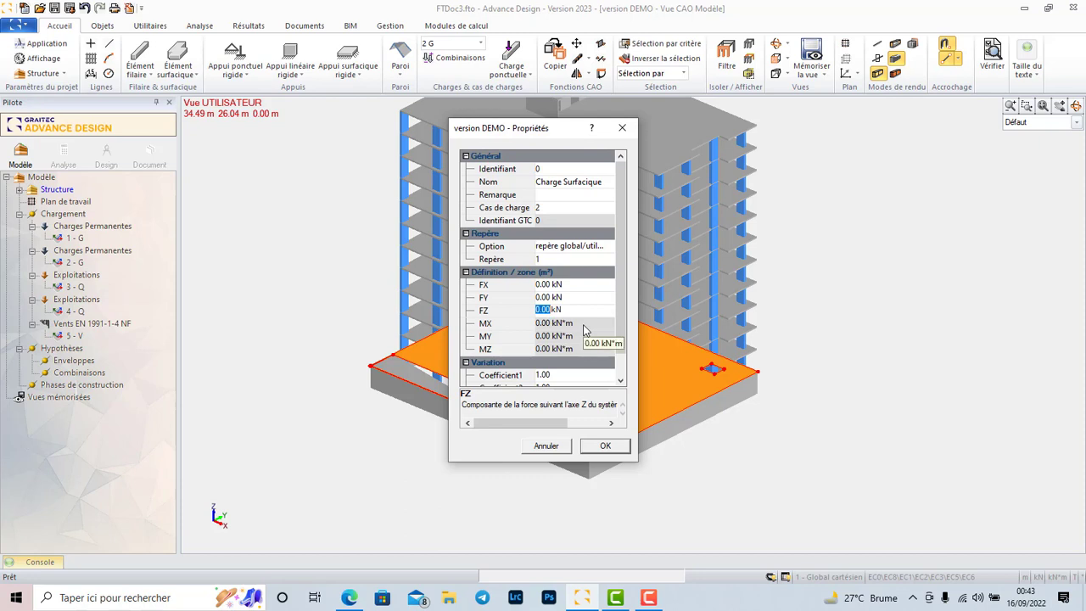
text(-3.5)
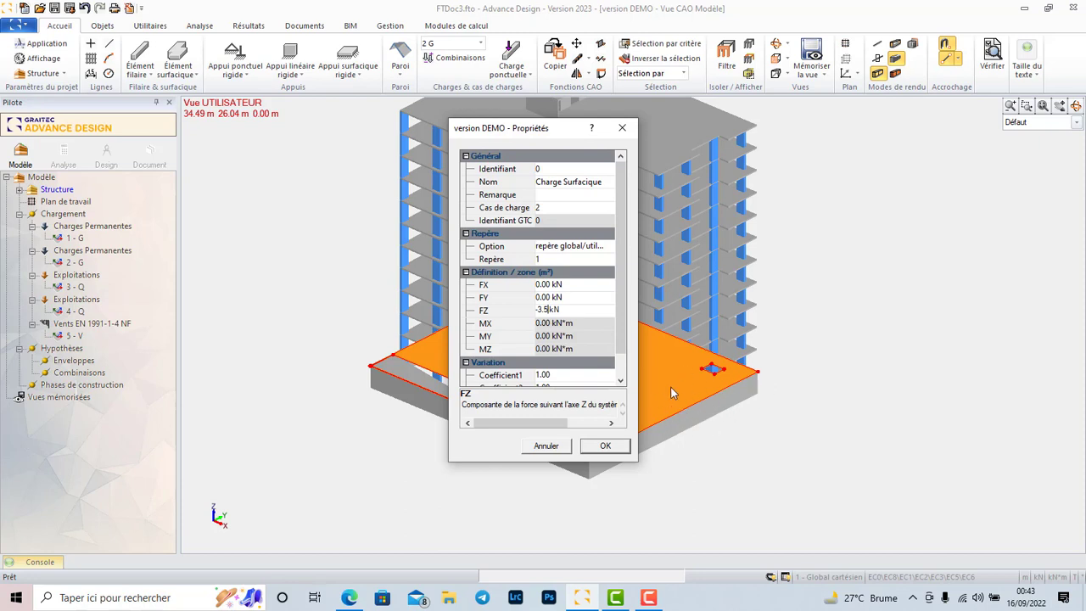
click(605, 446)
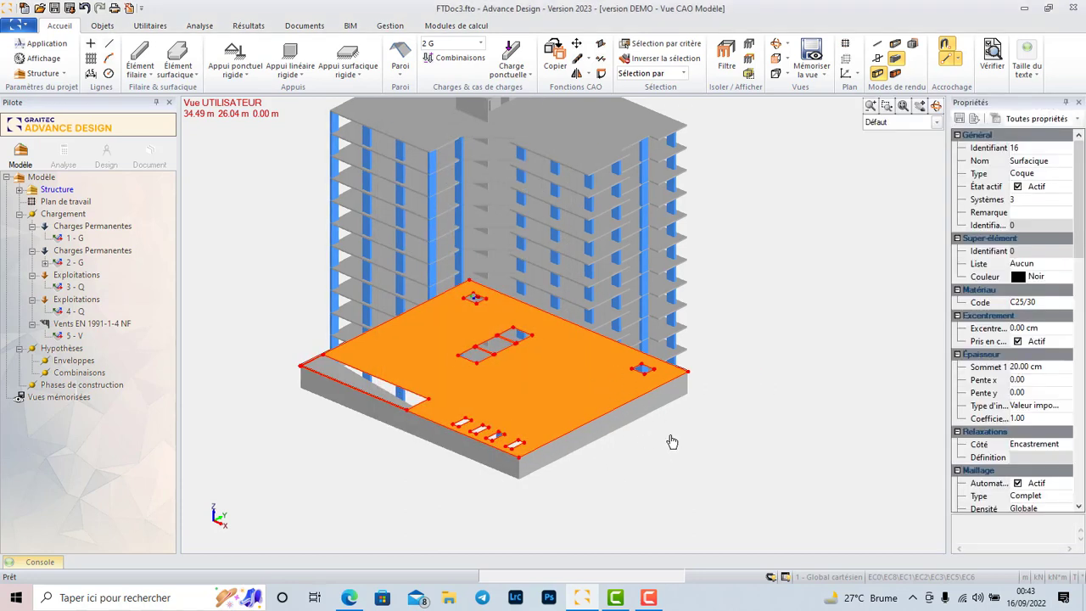
scroll(575, 438, up, 5)
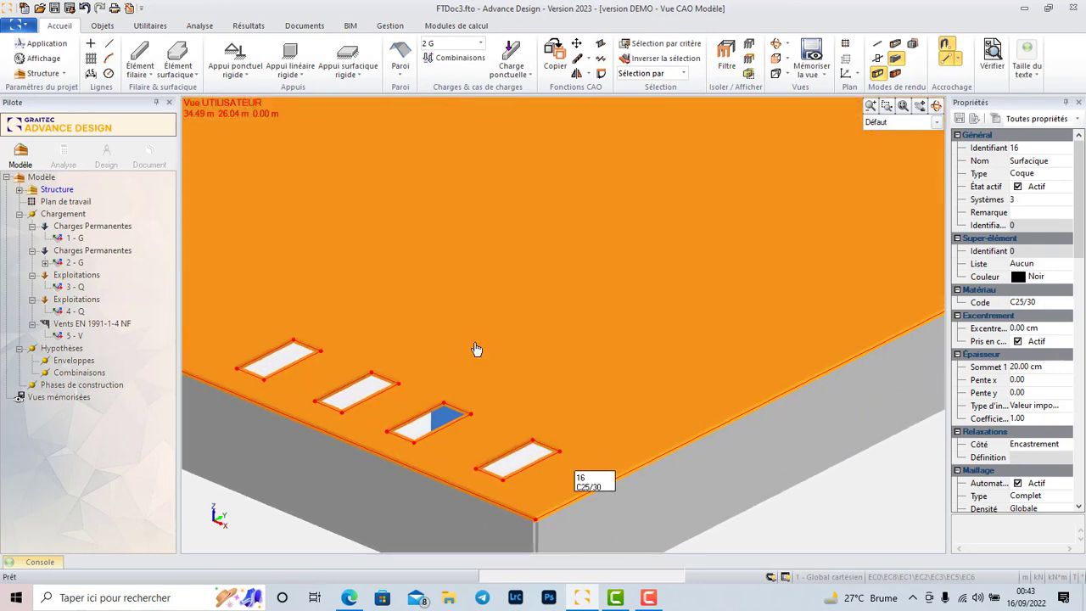
key(Escape)
Make the first live load case, 3 Q, the current load case.
scroll(681, 415, down, 5)
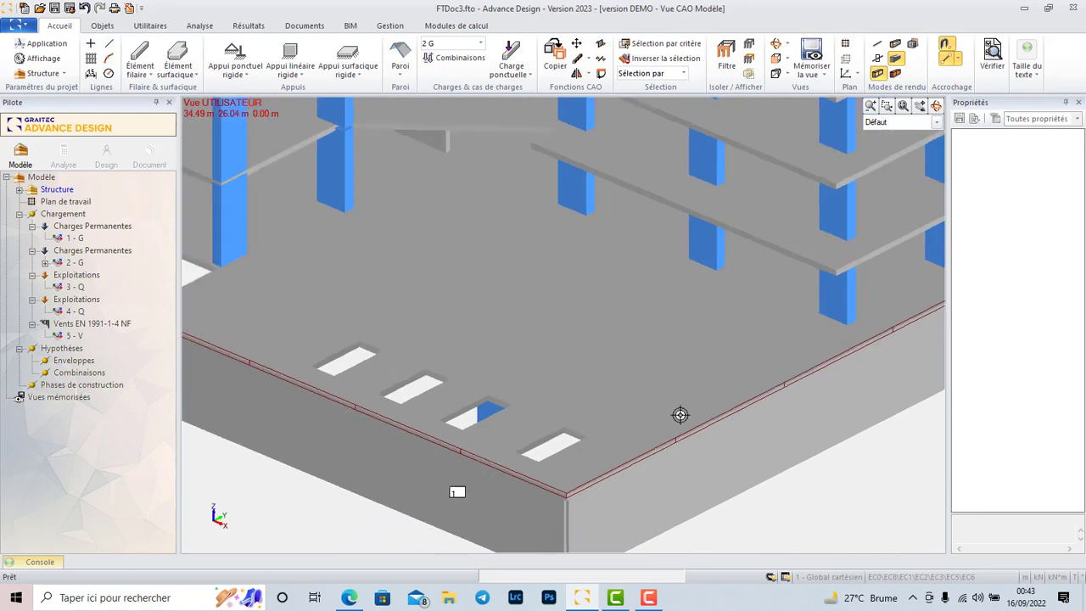
scroll(451, 375, up, 6)
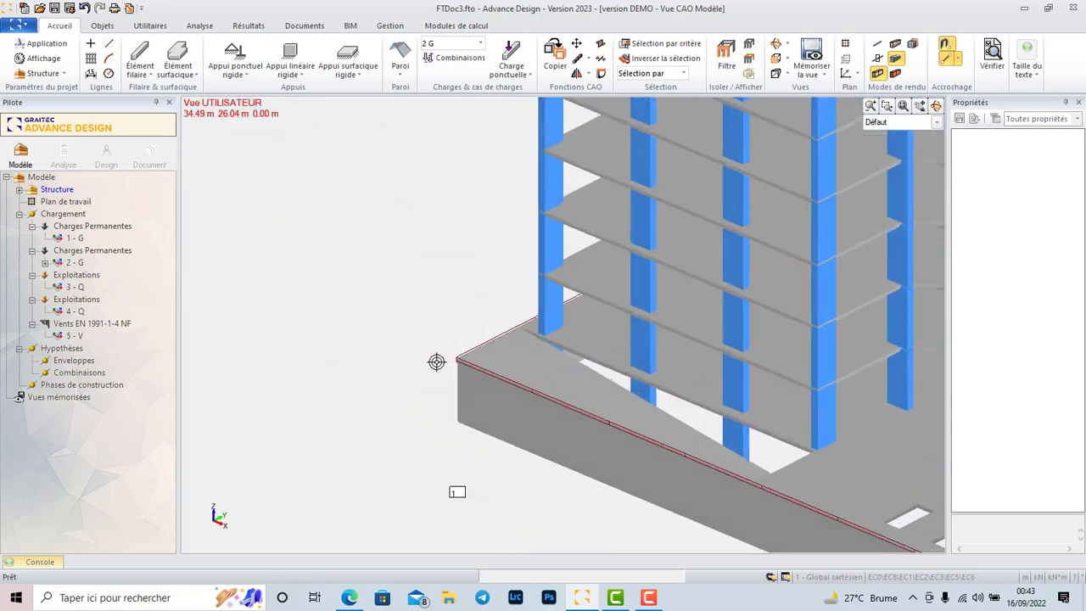
scroll(475, 364, down, 6)
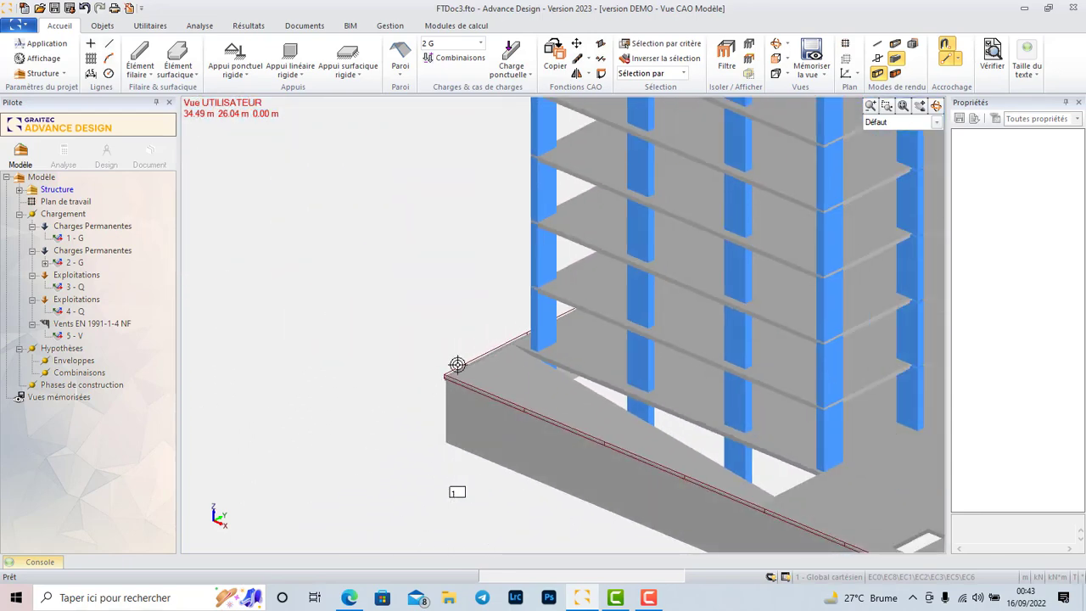
scroll(600, 361, up, 2)
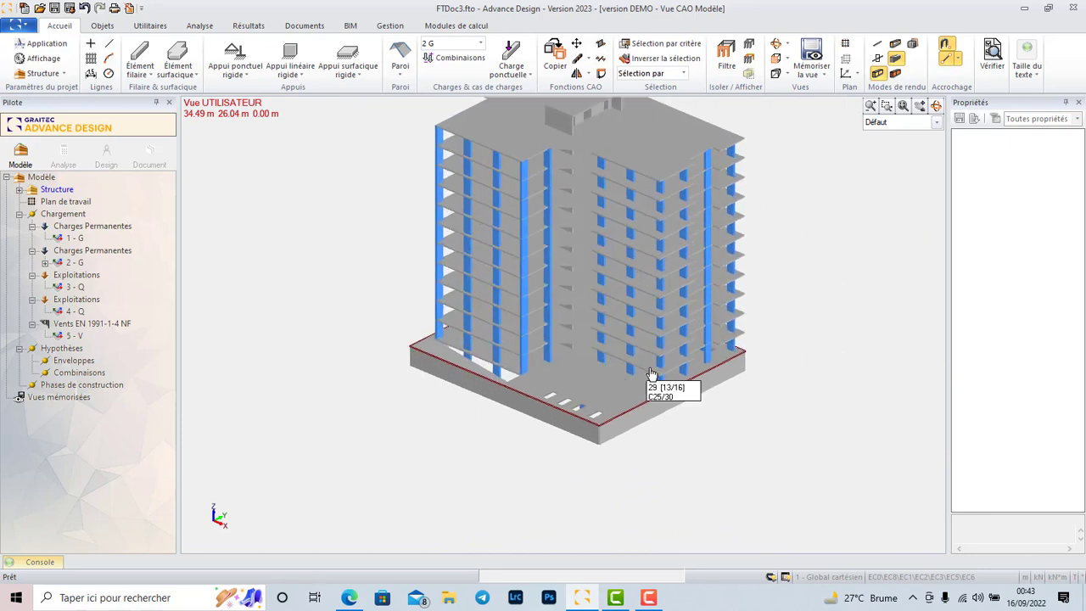
click(621, 408)
click(481, 44)
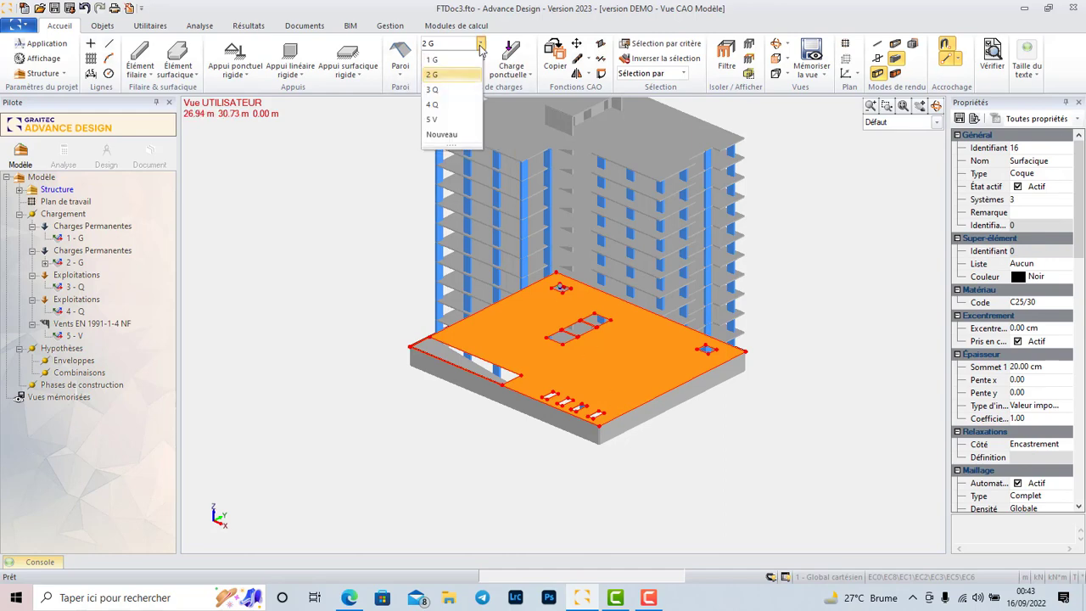
click(454, 89)
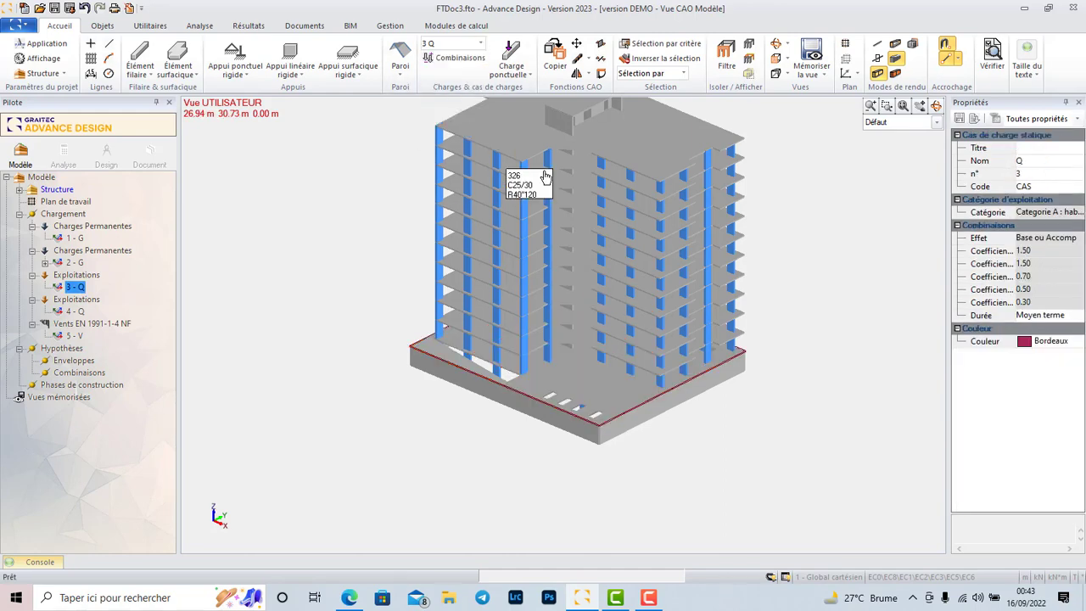
Apply a surface load with FZ of -5 kN per m² to the large base slab in load case 3 Q.
right_click(616, 405)
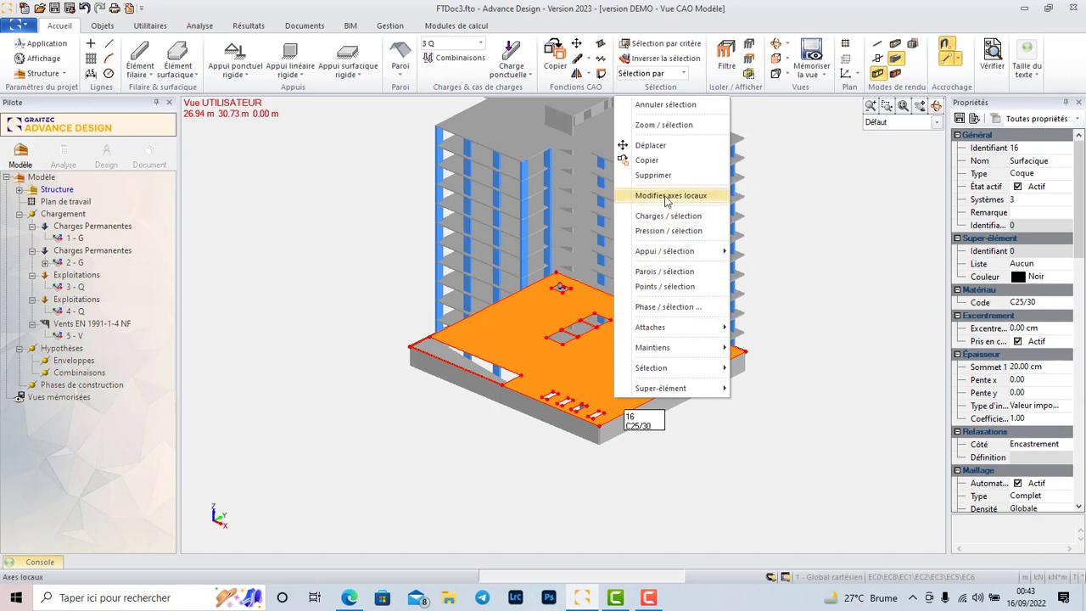
click(679, 217)
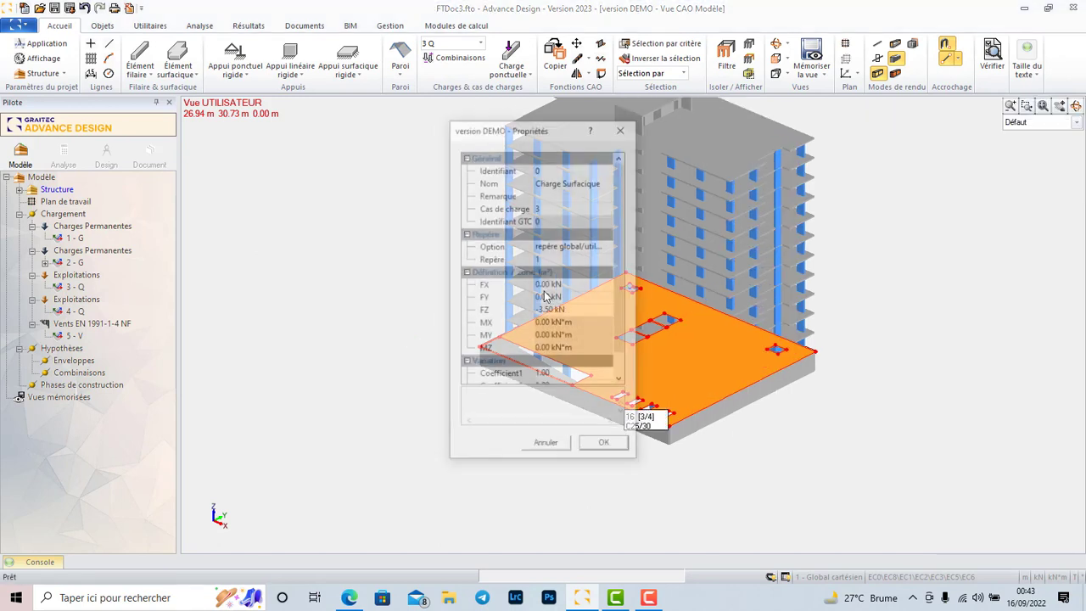
click(552, 310)
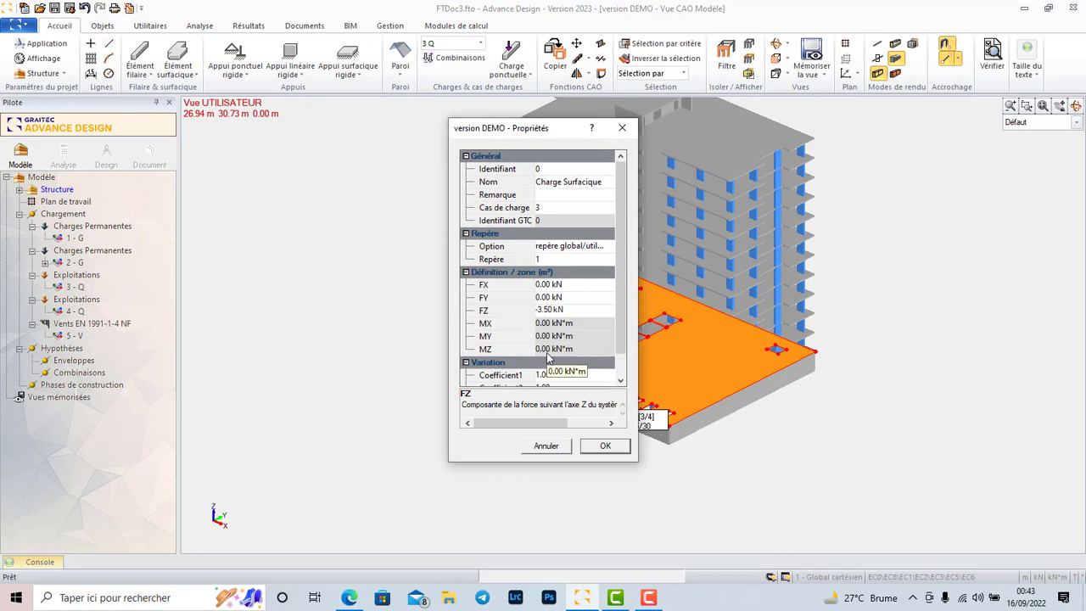
key(BackSpace)
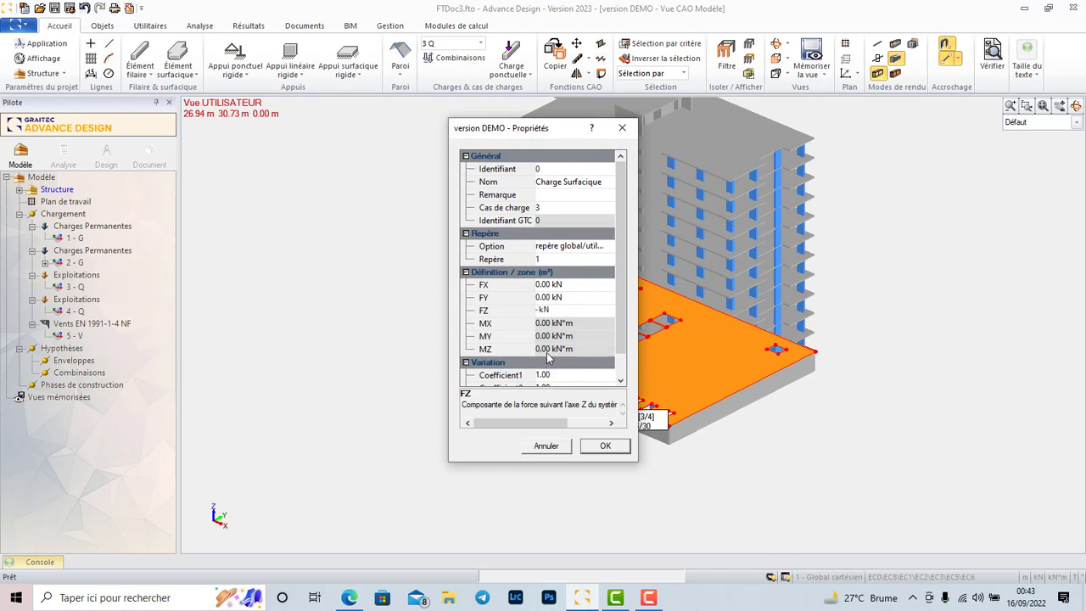
click(607, 448)
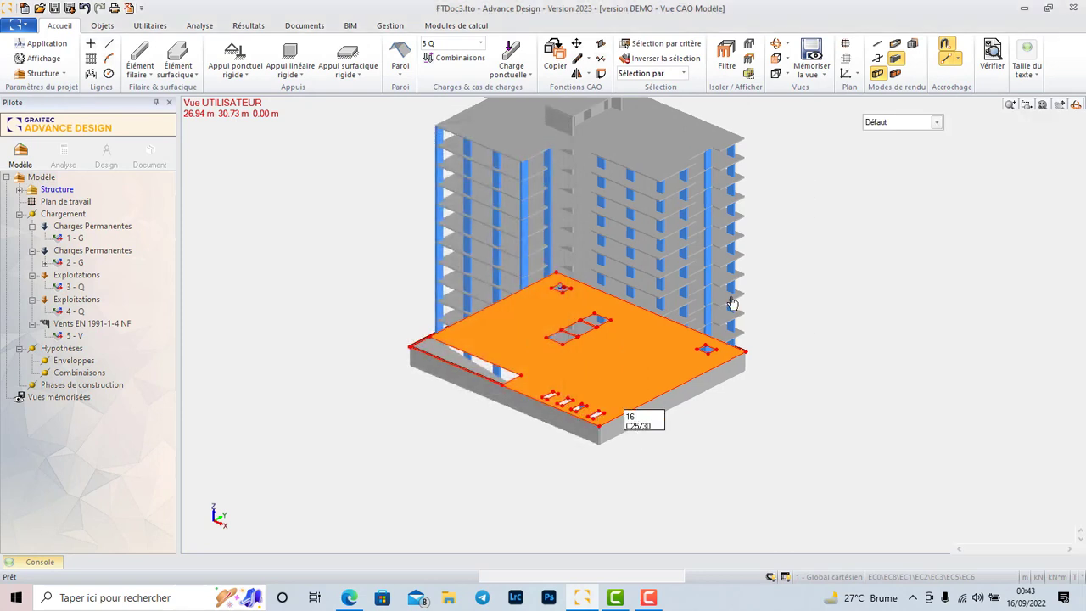
key(Escape)
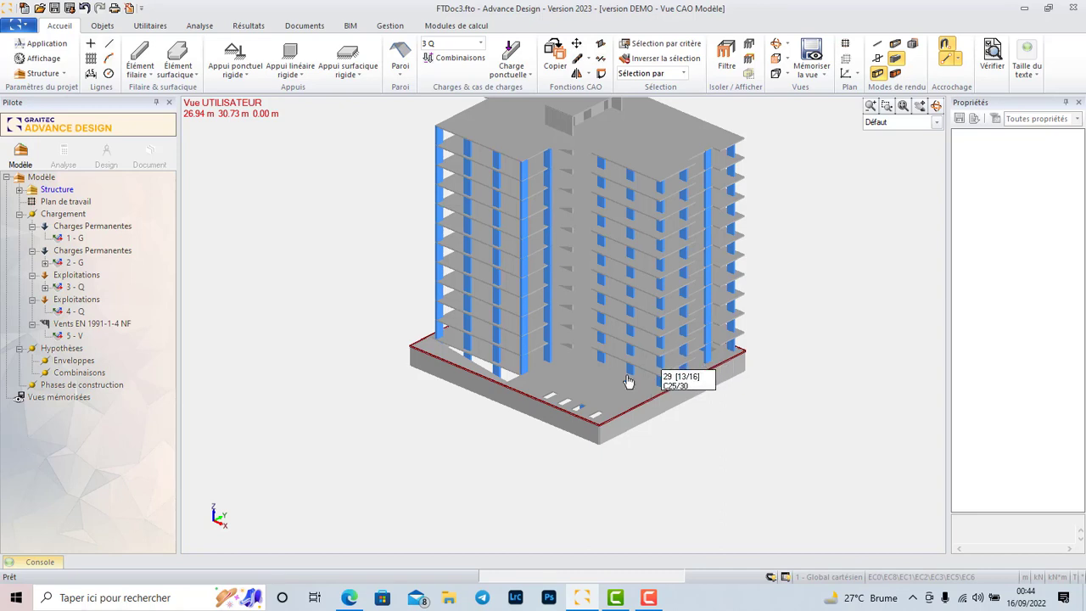
Make load case 2 G current and select all the floor slabs between the base slab and the roof.
click(480, 44)
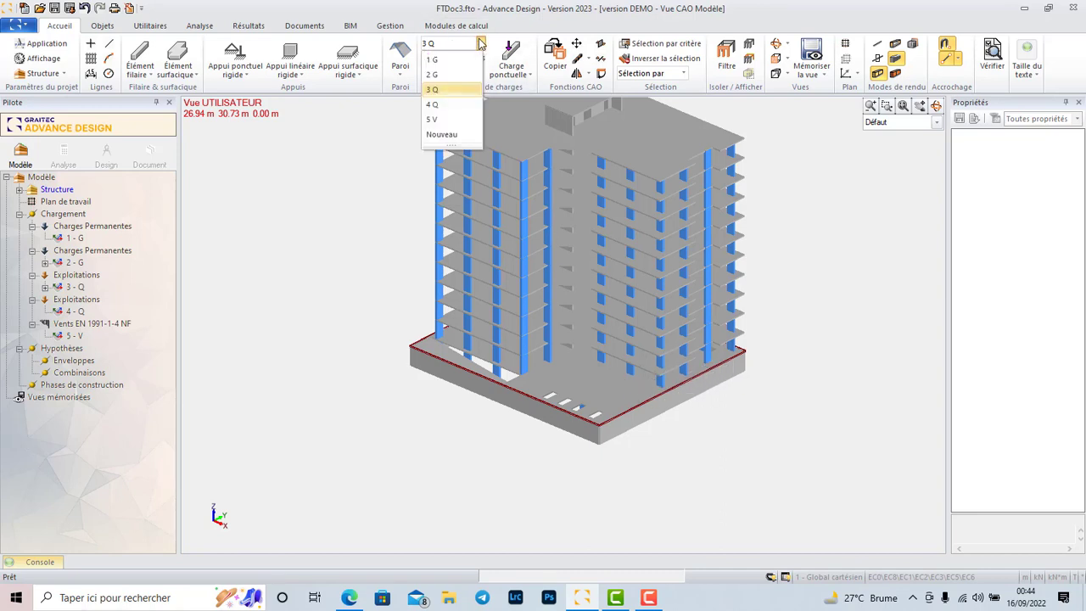
click(438, 75)
scroll(653, 374, up, 4)
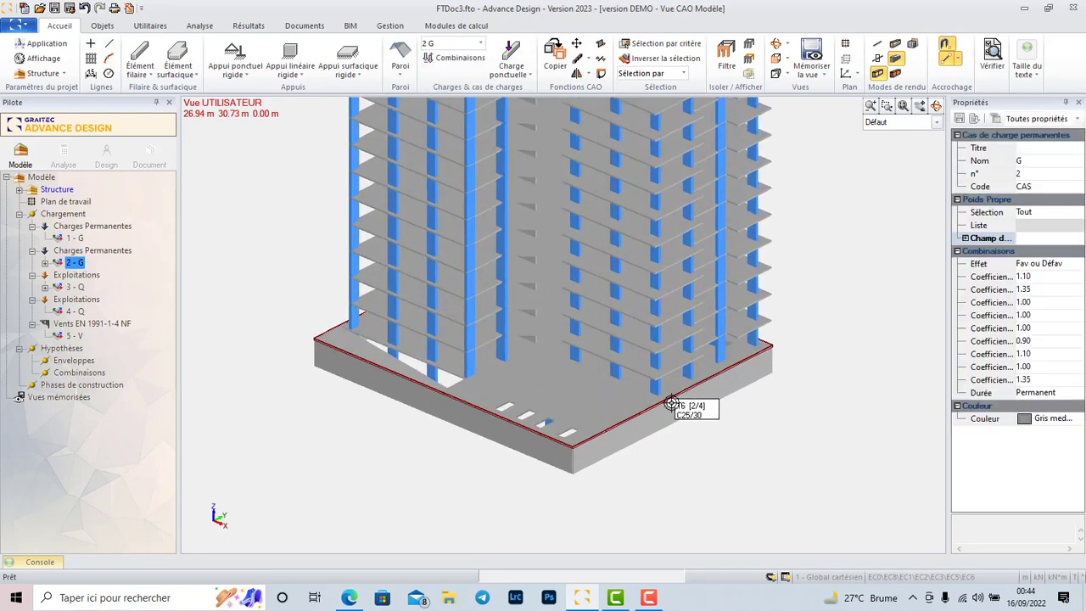
click(643, 379)
scroll(728, 331, down, 3)
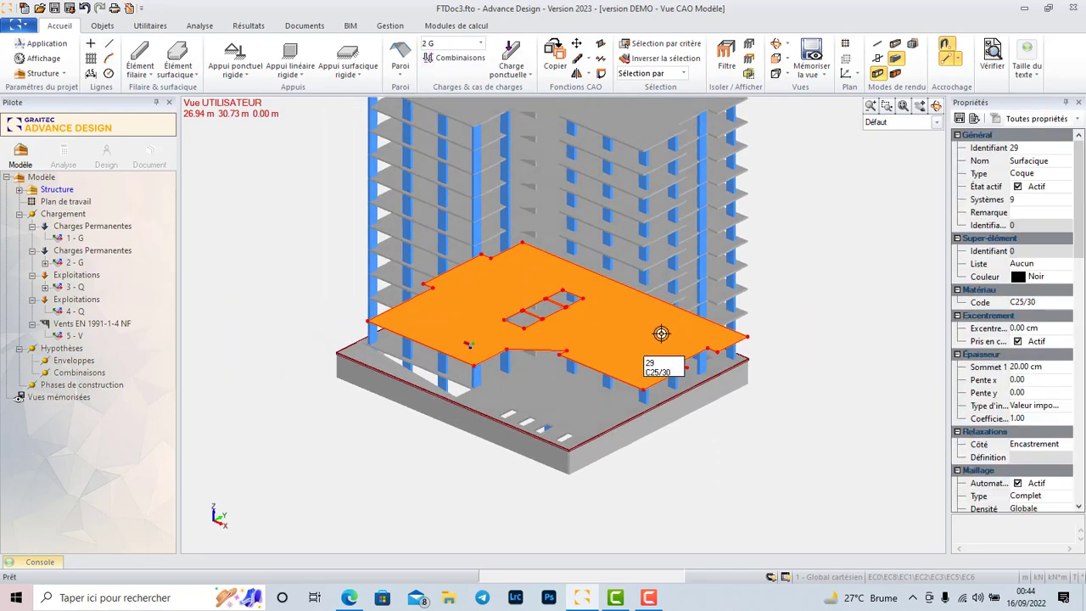
click(741, 318)
click(745, 291)
click(744, 251)
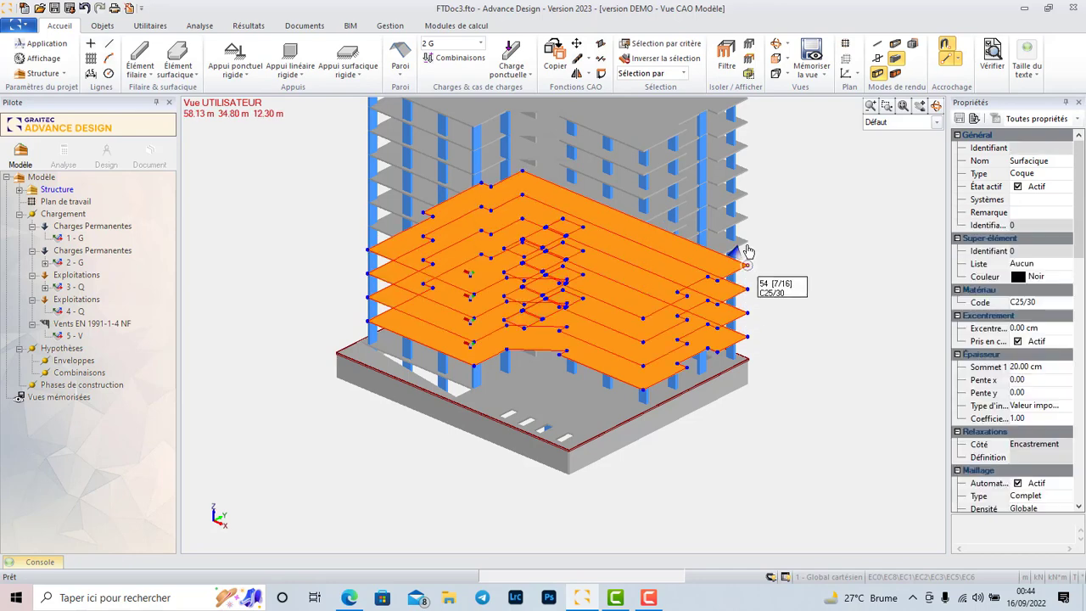
click(744, 229)
click(744, 204)
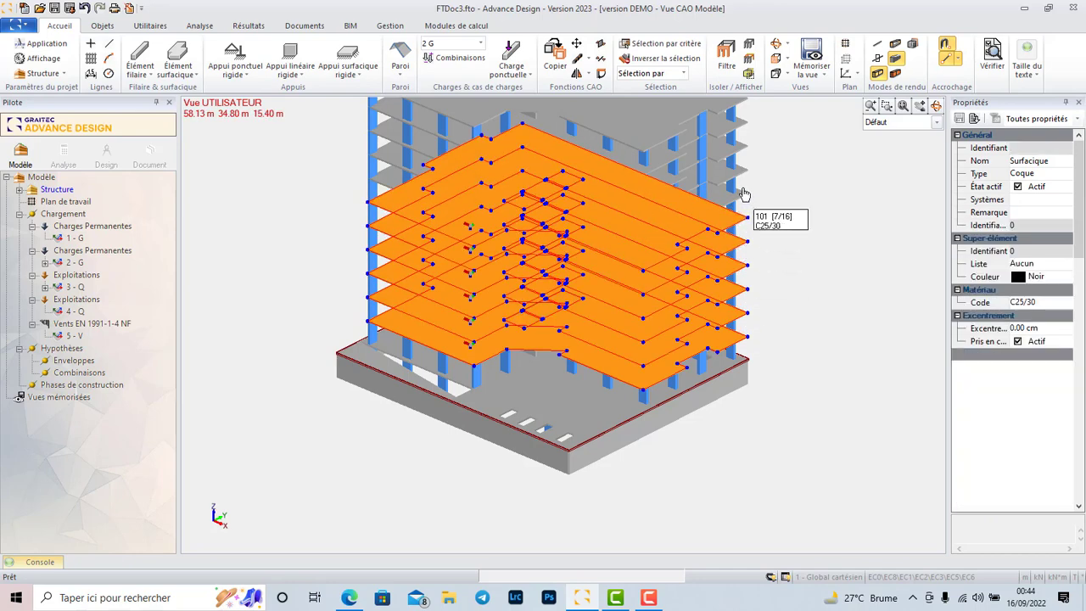
click(745, 176)
click(740, 148)
click(736, 134)
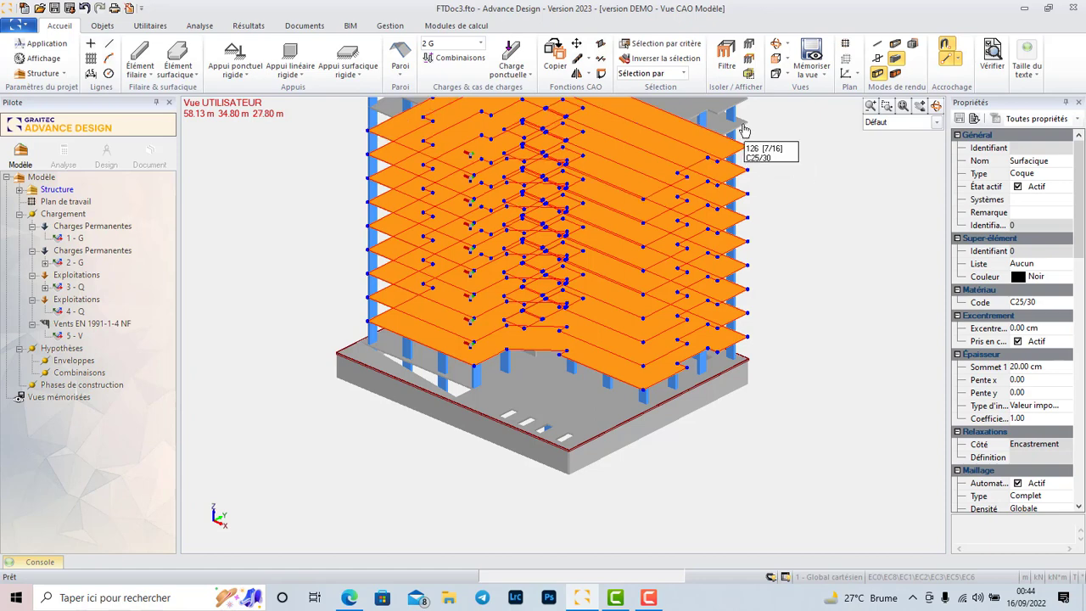
scroll(644, 386, down, 1)
scroll(744, 223, up, 1)
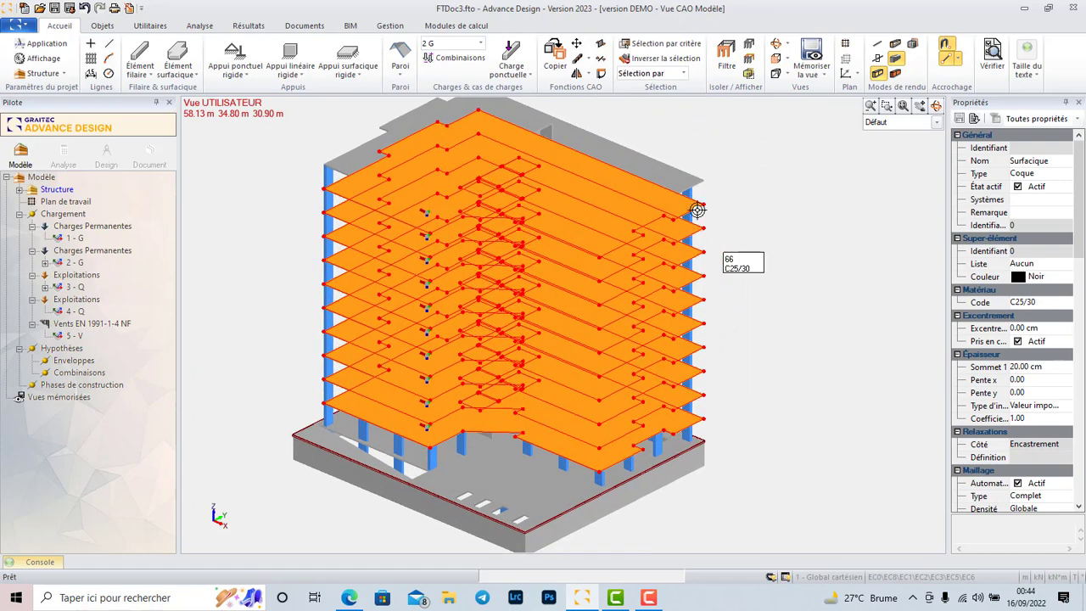
scroll(650, 226, up, 1)
scroll(705, 225, up, 1)
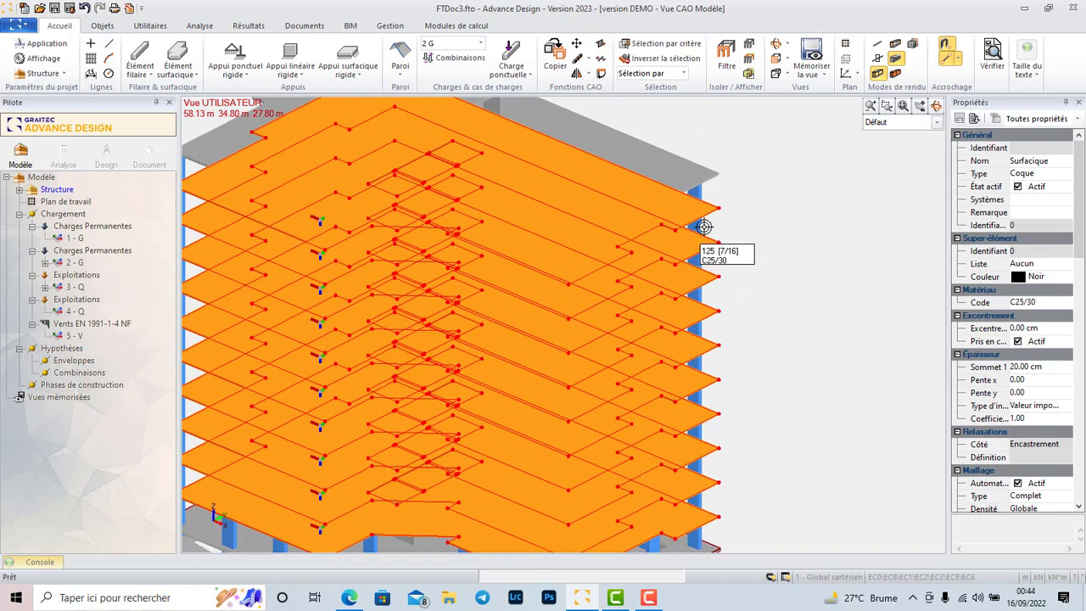
Apply a downward FZ surface load to the selected floor slabs in load case 2 G.
right_click(641, 204)
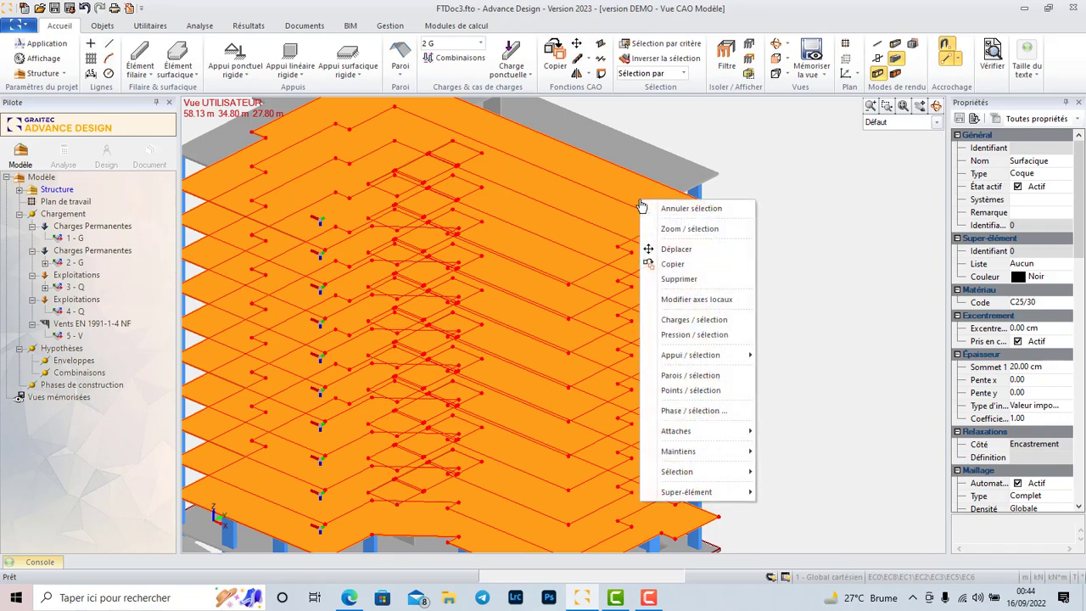
click(694, 319)
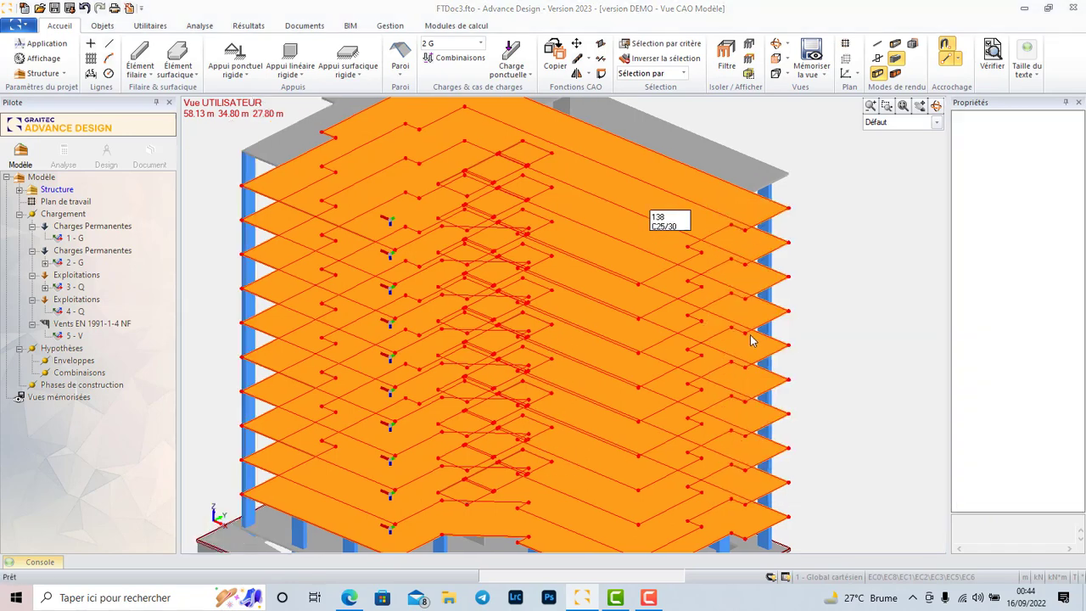
click(549, 310)
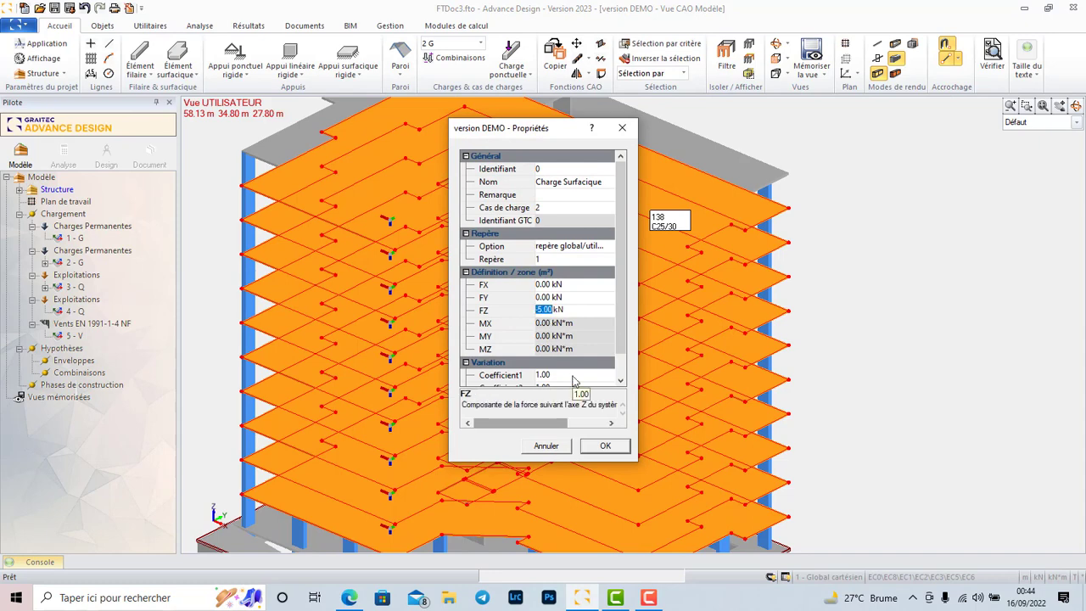
text(-)
click(605, 445)
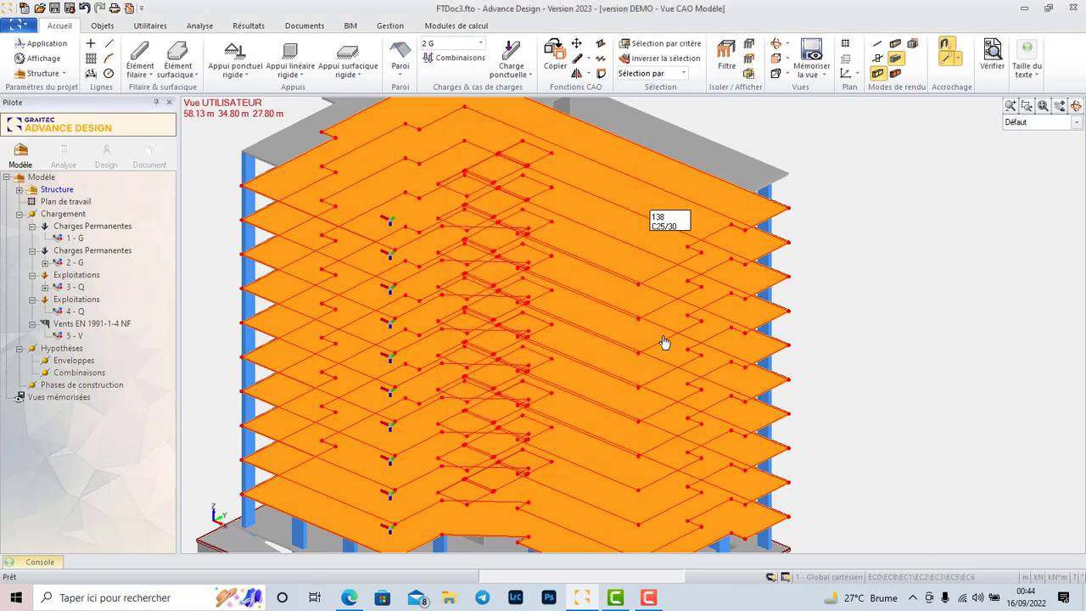
Make load case 4 Q current and select all the floor slabs between the base slab and the roof.
click(479, 43)
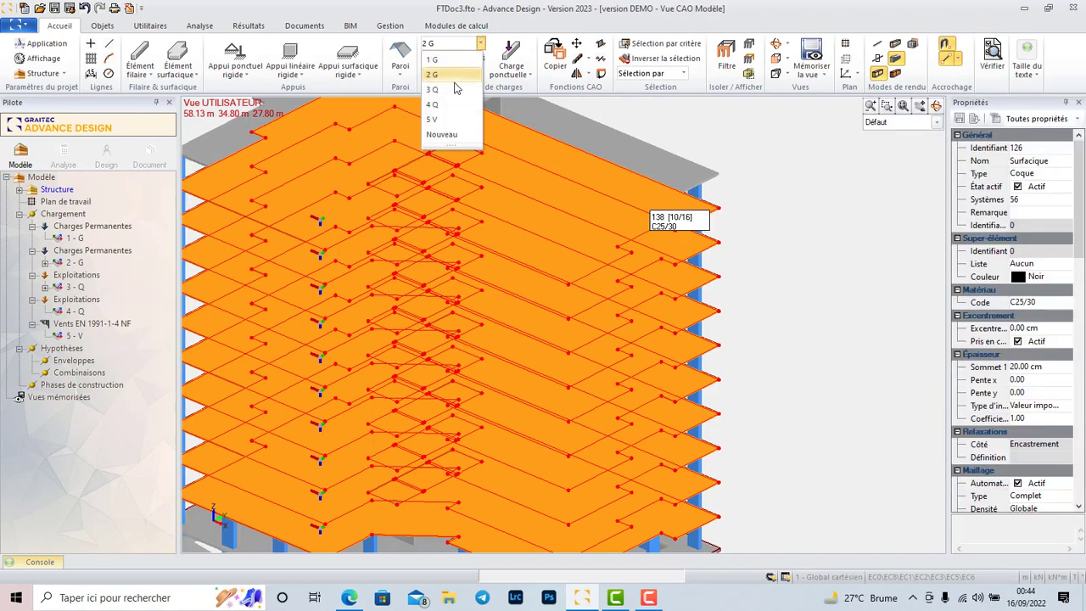
click(432, 105)
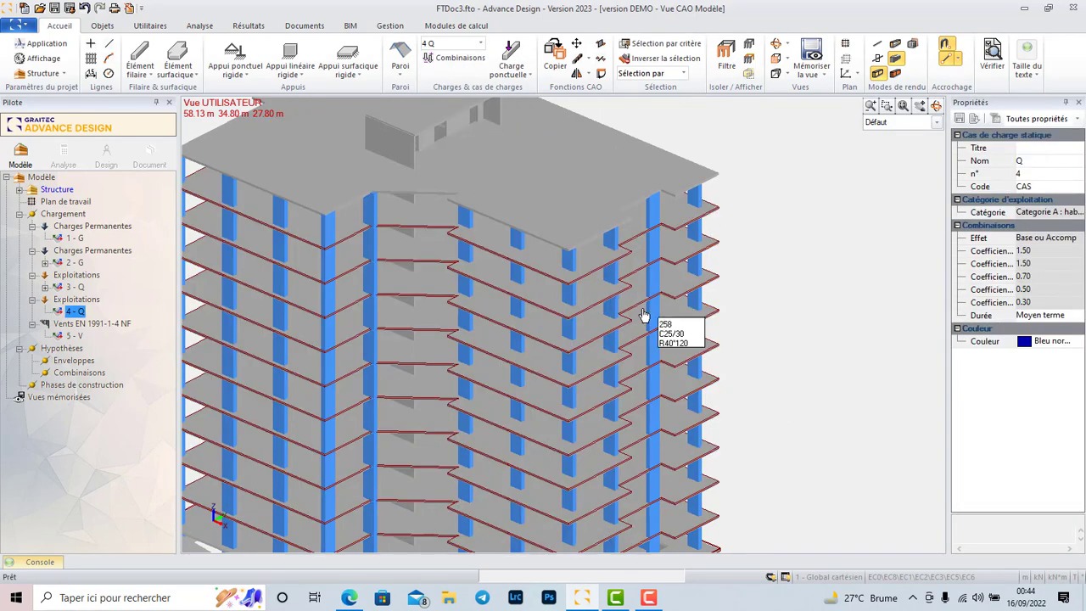
scroll(620, 218, down, 2)
scroll(685, 399, up, 2)
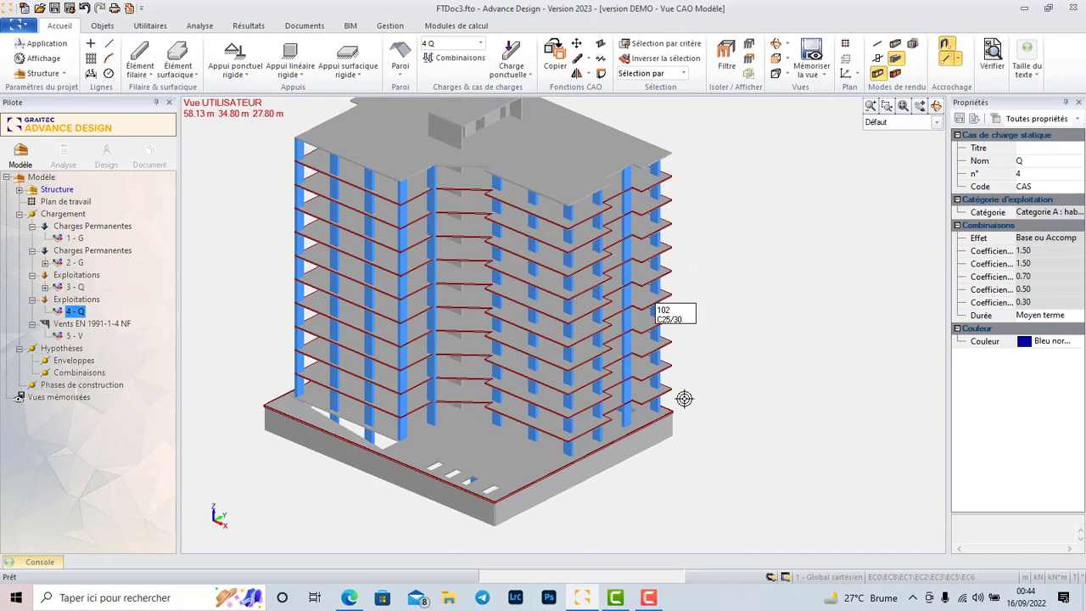
click(649, 399)
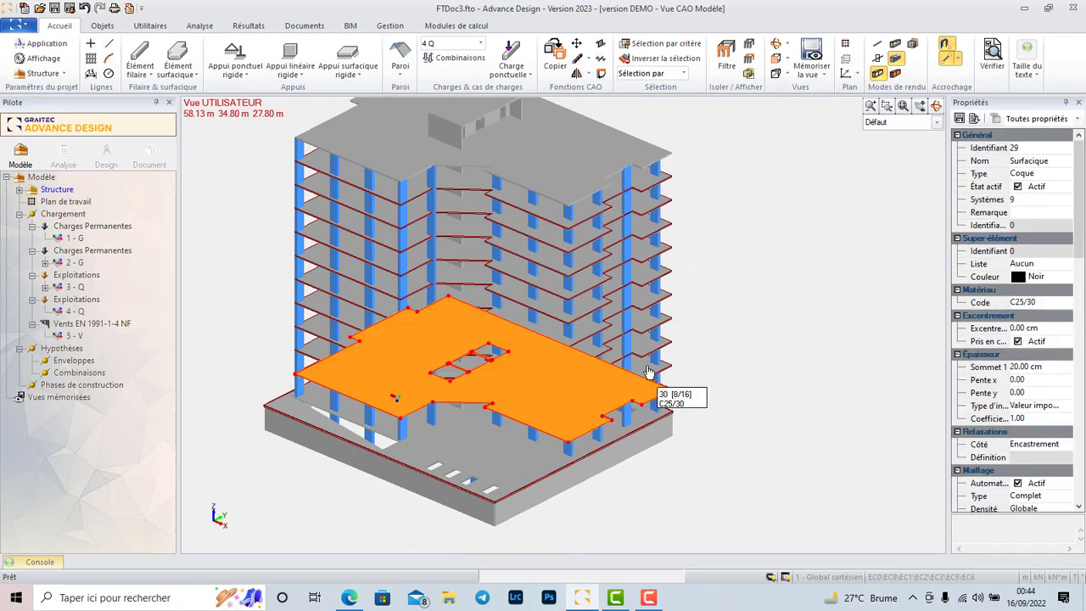
click(648, 372)
click(645, 348)
click(645, 326)
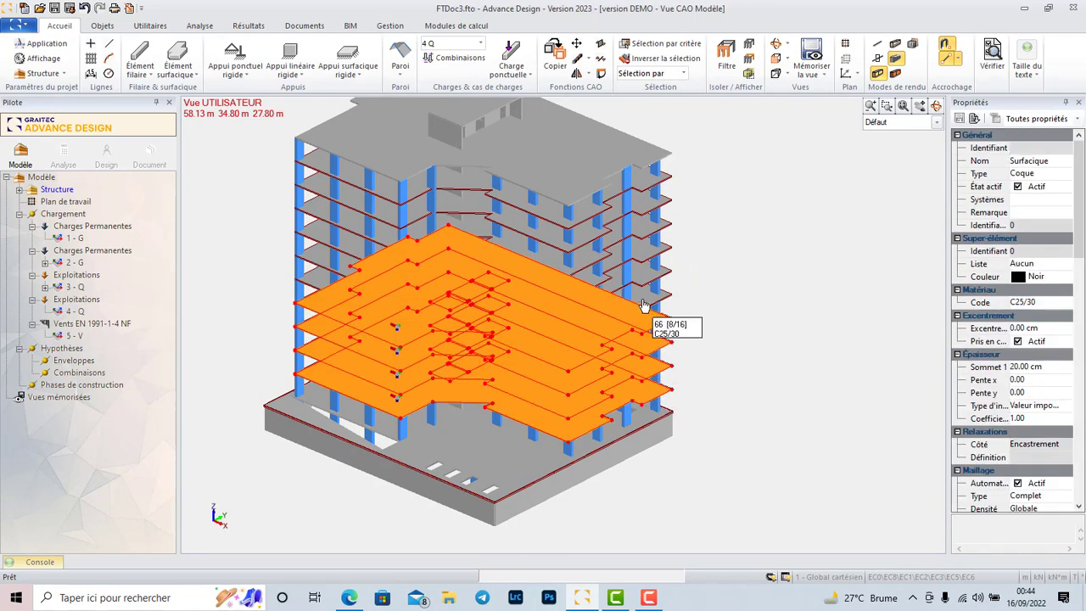
click(644, 282)
click(647, 260)
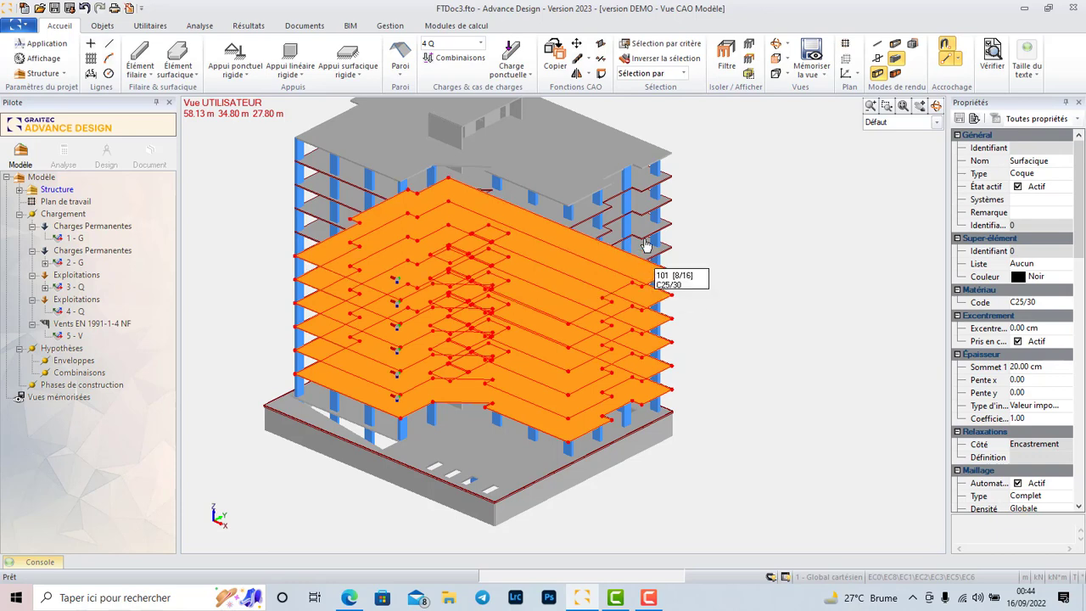
click(645, 244)
click(648, 224)
click(648, 204)
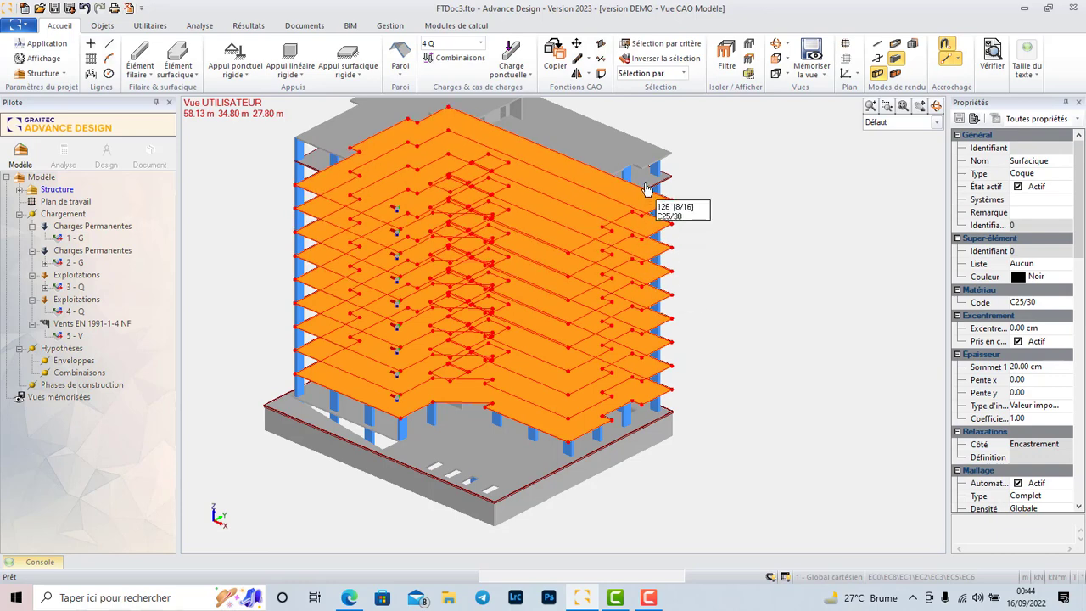
click(646, 188)
Apply a surface load with FZ of 2 kN per m² to the selected floor slabs in load case 4 Q and clear the selection.
right_click(647, 184)
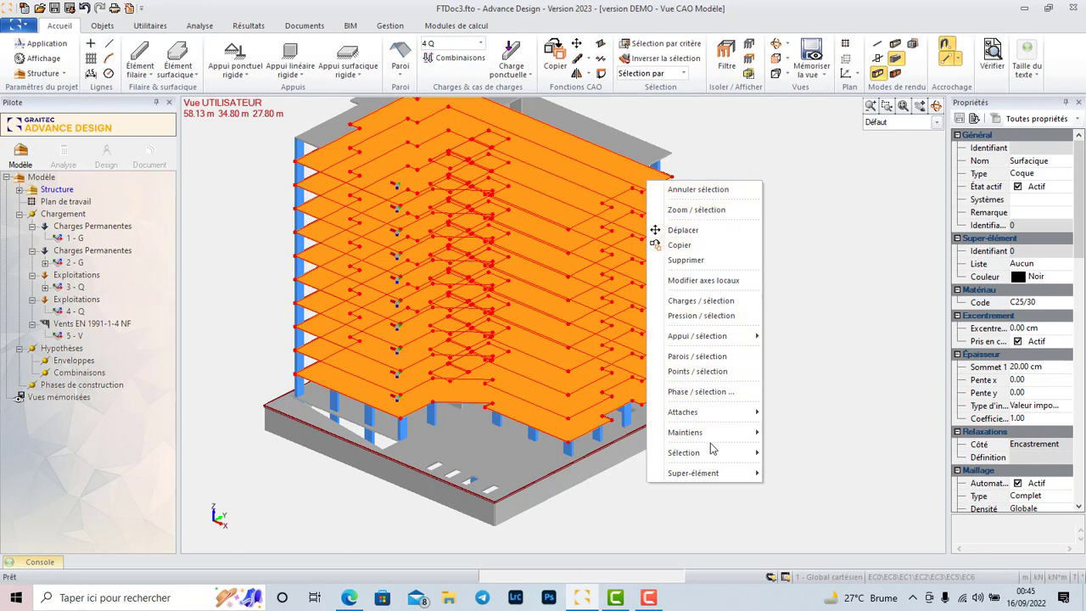
click(721, 302)
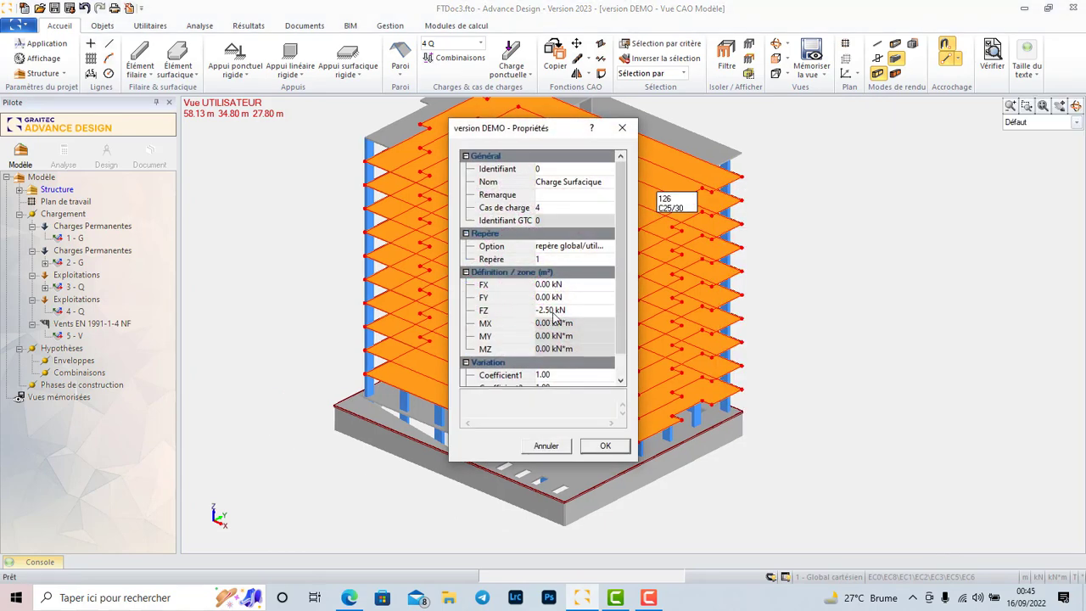
click(554, 312)
text(2)
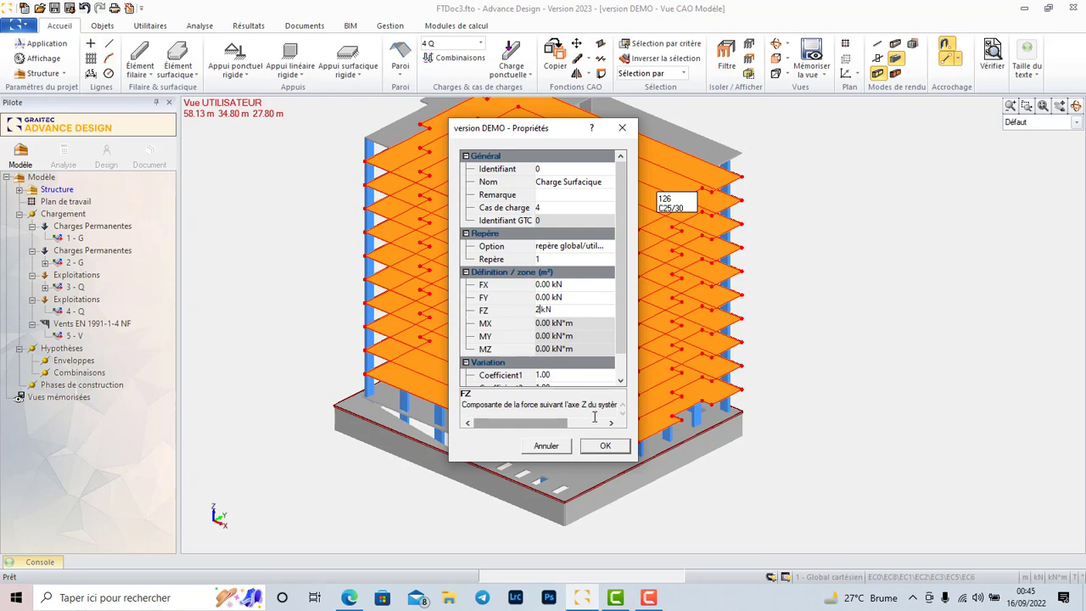
drag(621, 340, 621, 355)
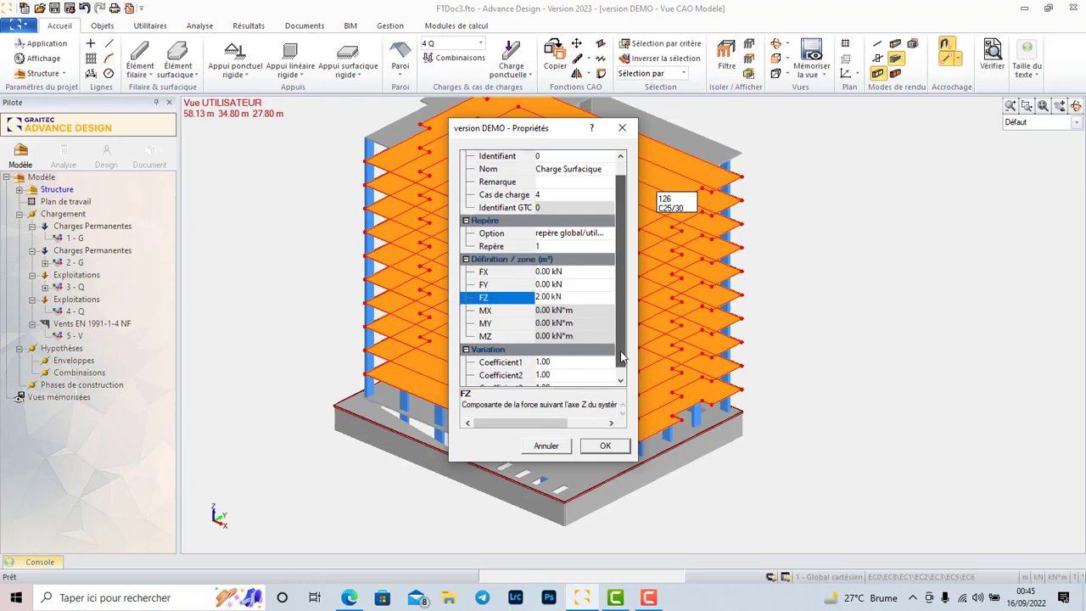
click(617, 452)
scroll(536, 346, down, 4)
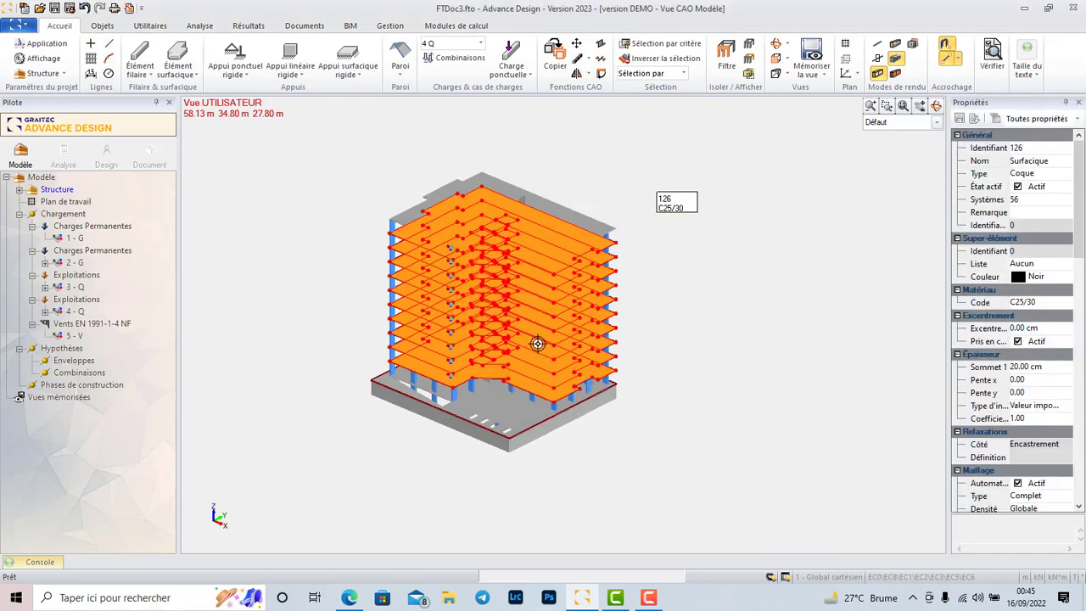
scroll(509, 229, up, 4)
key(Escape)
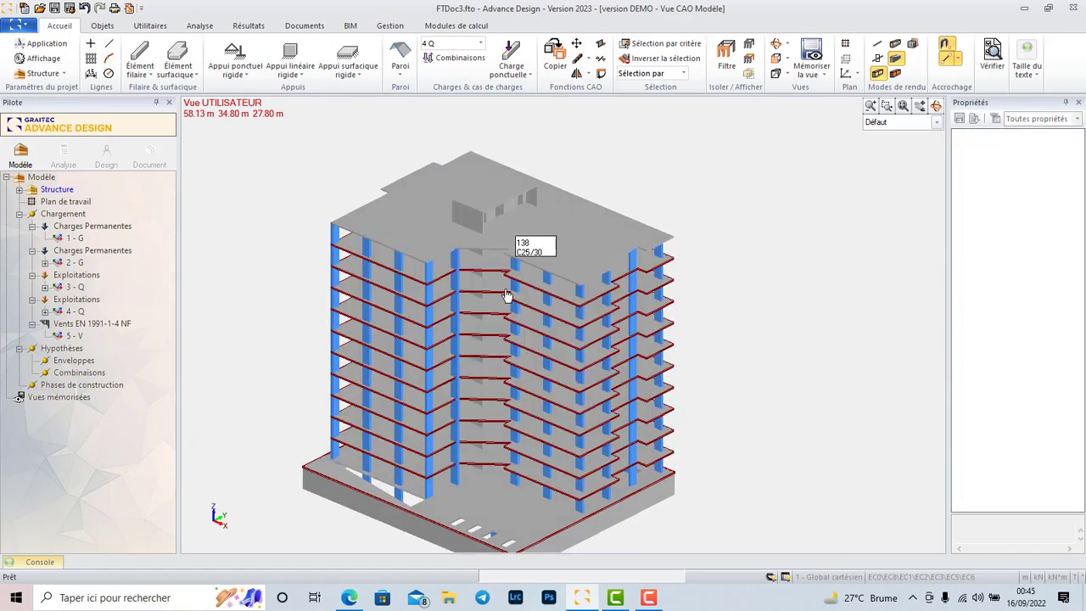
Apply a surface load with FZ of -1.5 kN per m² to the roof slab in load case 2 G and clear the selection.
click(597, 254)
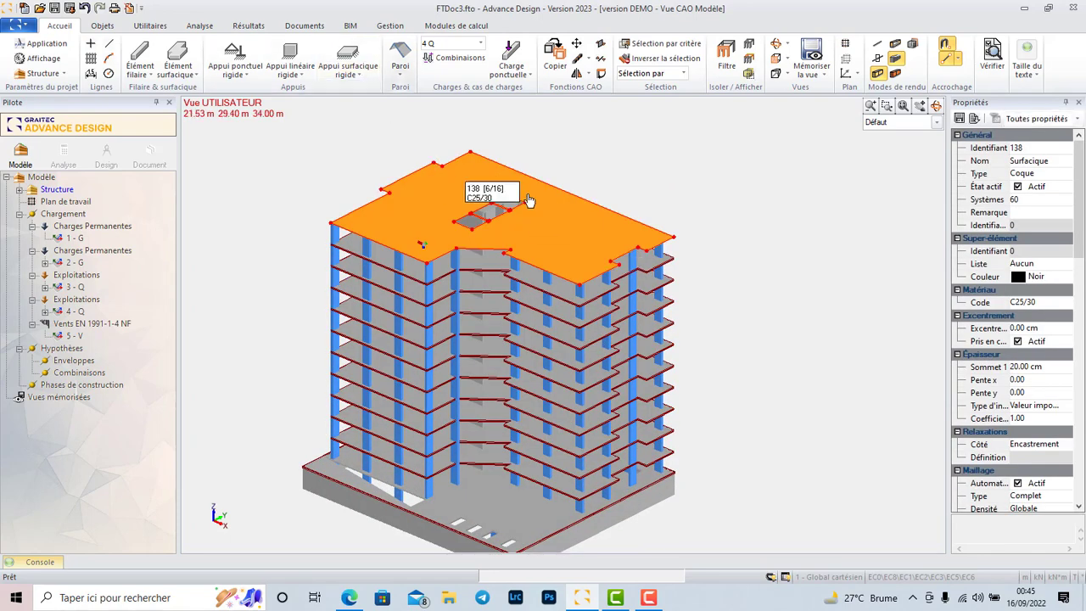
right_click(573, 216)
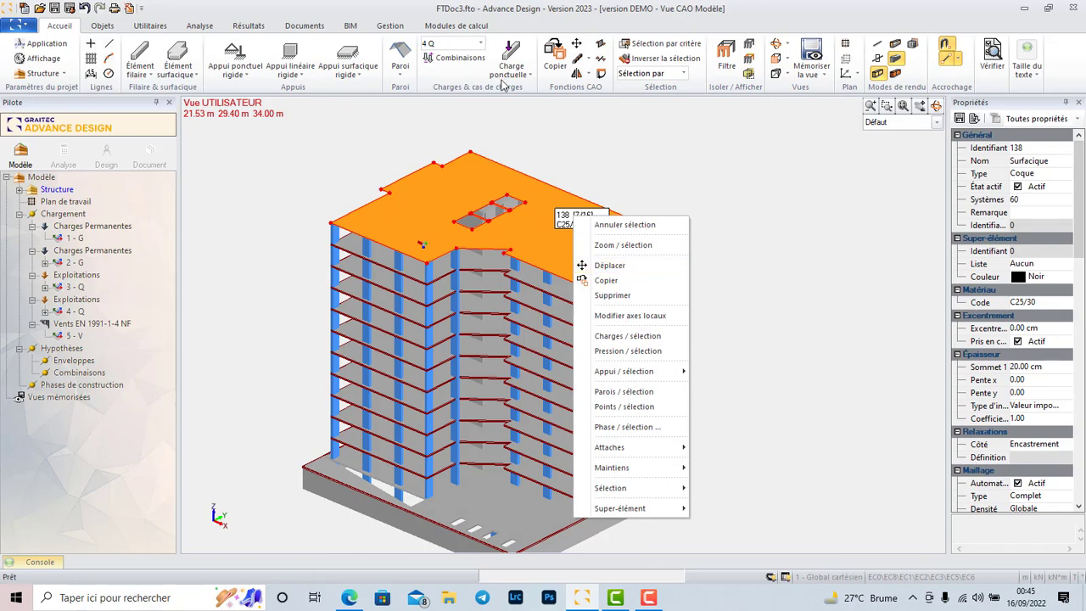
click(481, 43)
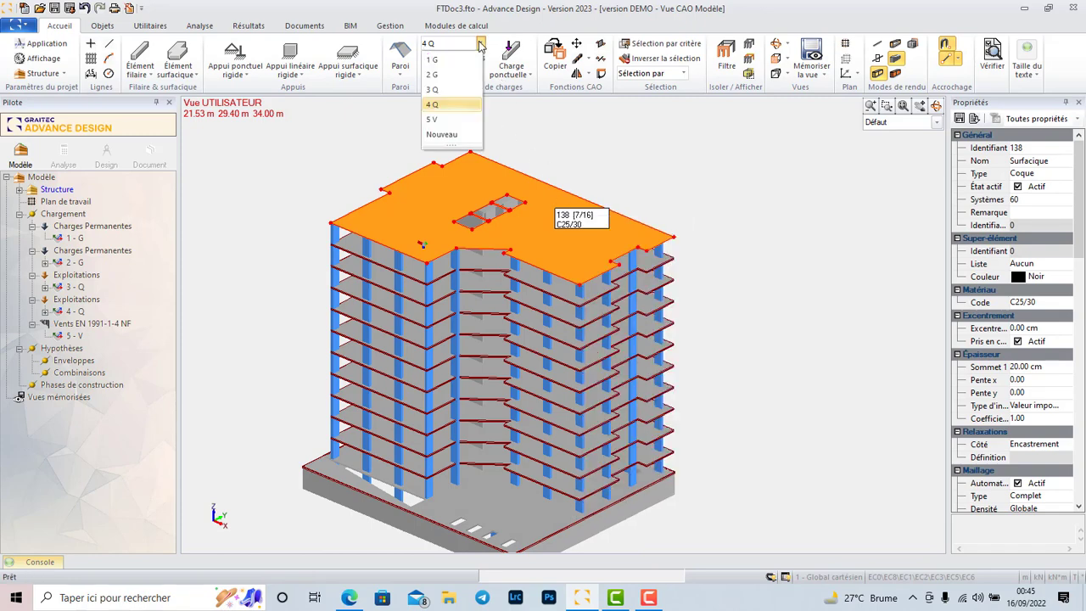
click(438, 74)
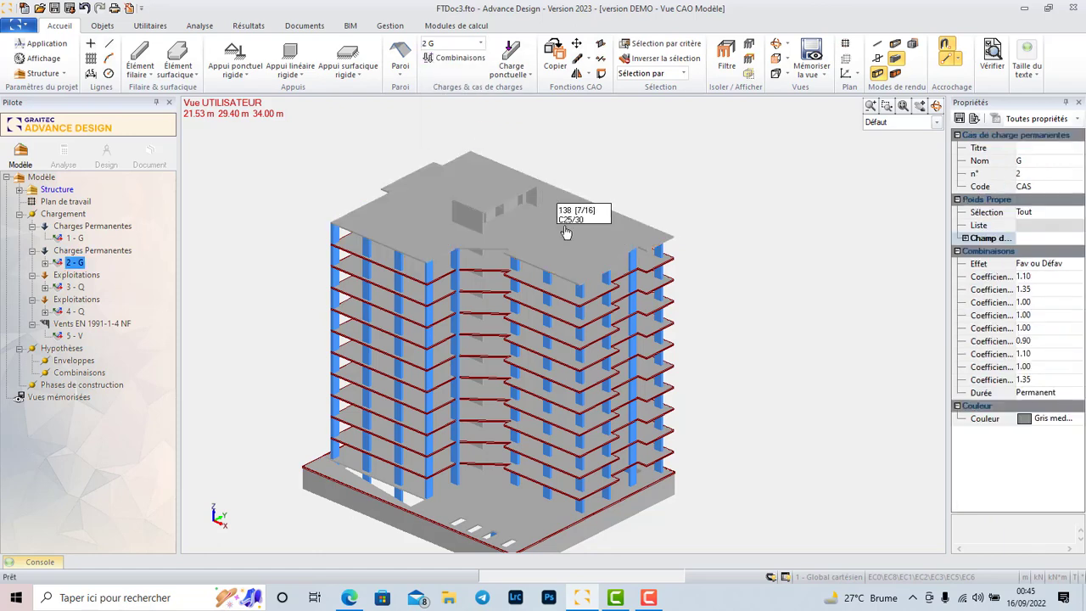
click(572, 242)
right_click(573, 242)
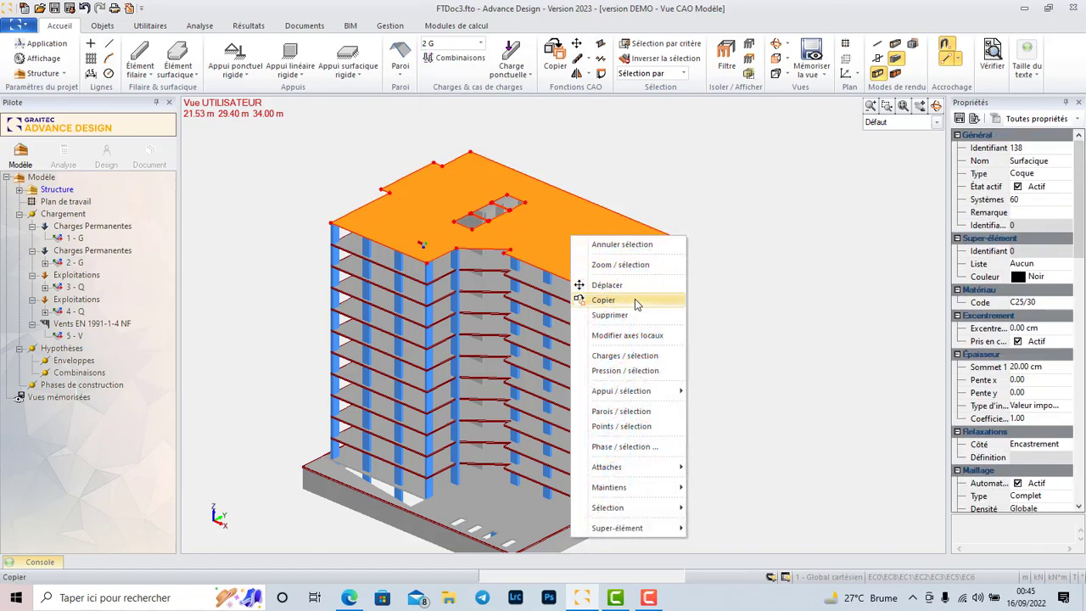
click(658, 356)
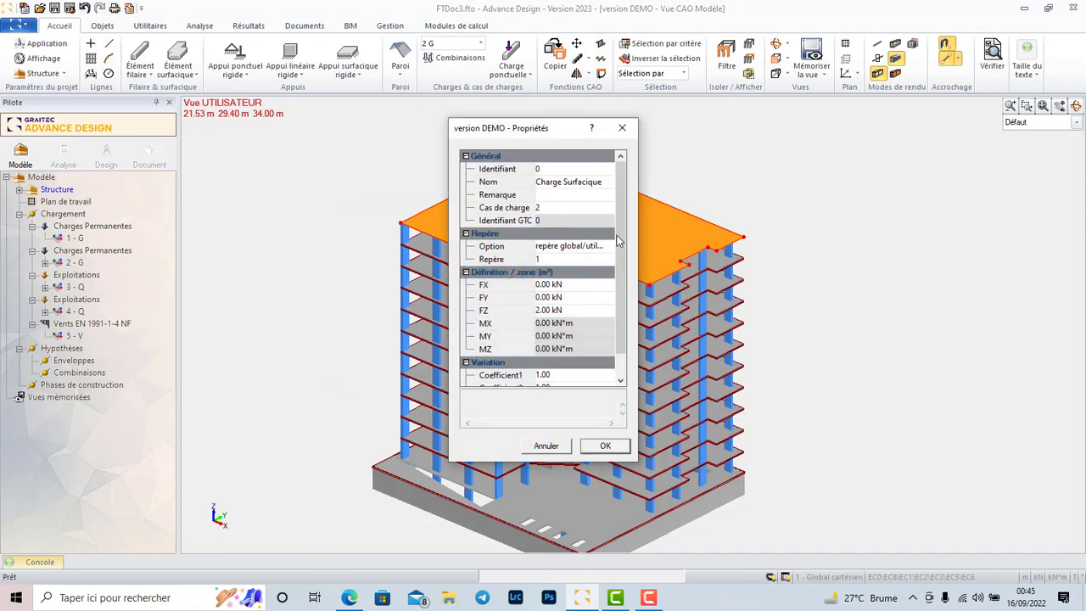
click(548, 311)
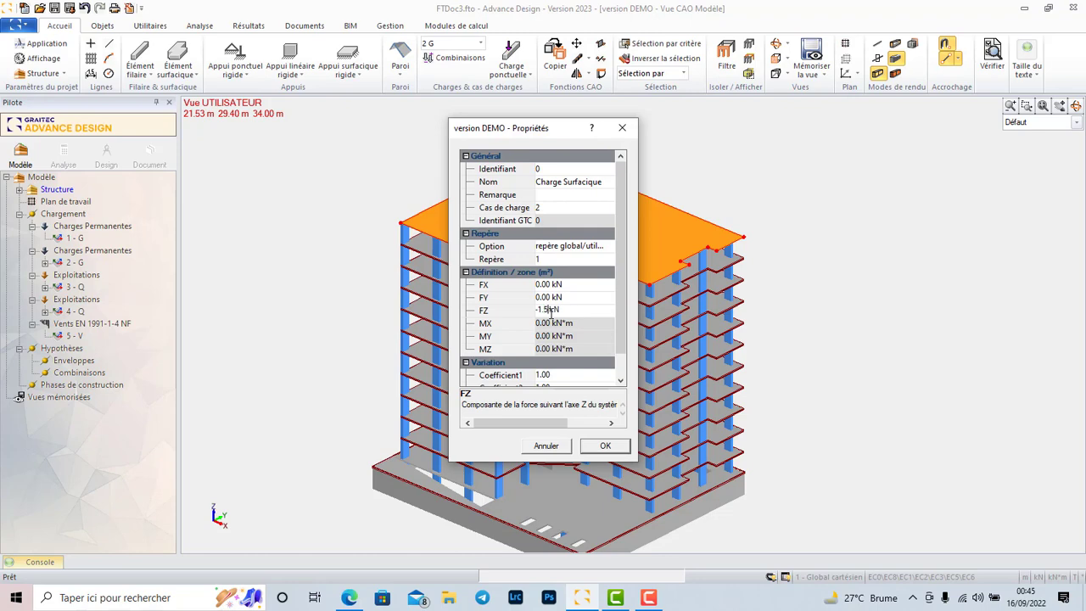
click(611, 447)
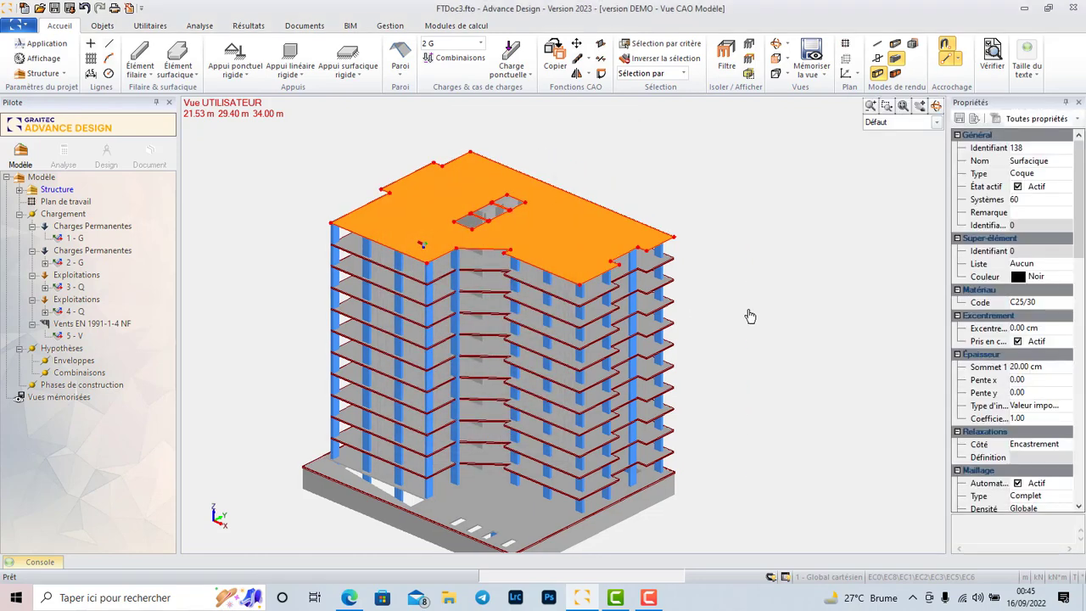
scroll(607, 322, up, 2)
scroll(607, 323, up, 5)
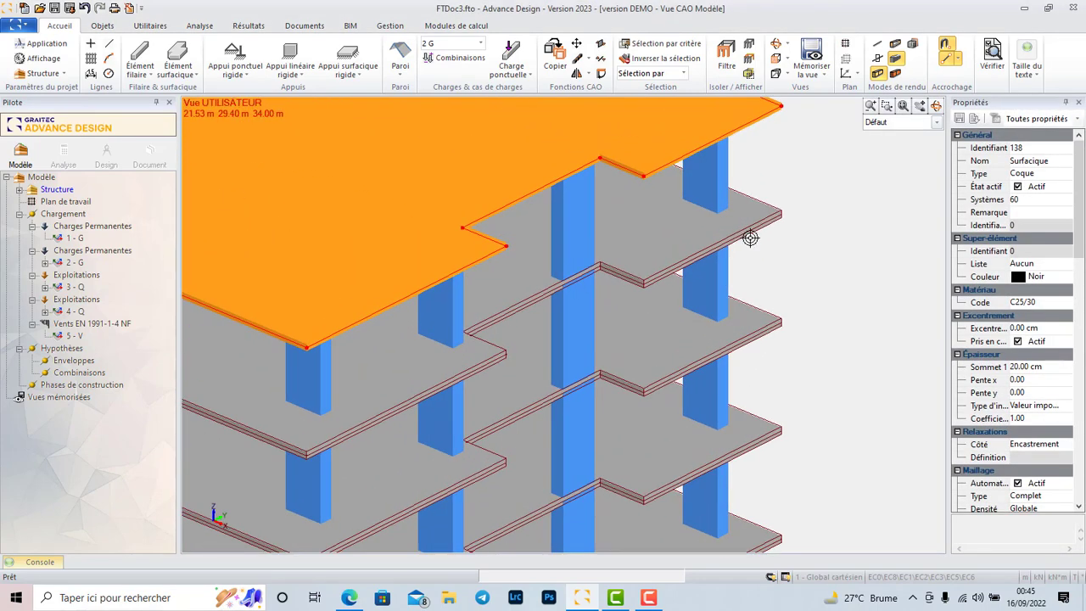
click(806, 221)
Switch the current load case to 3 Q.
scroll(799, 217, up, 5)
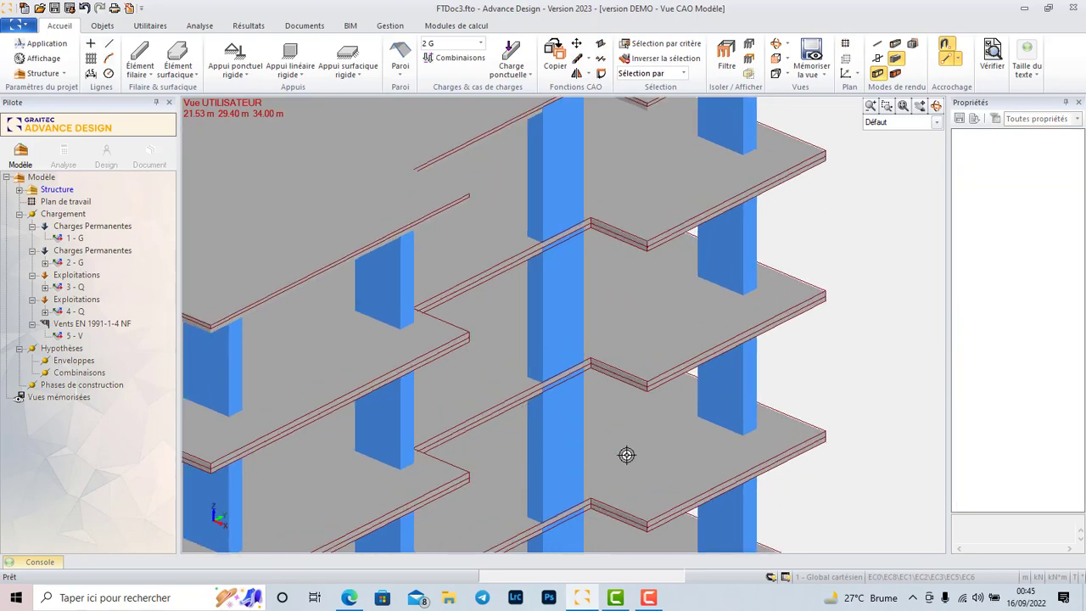
scroll(693, 365, down, 10)
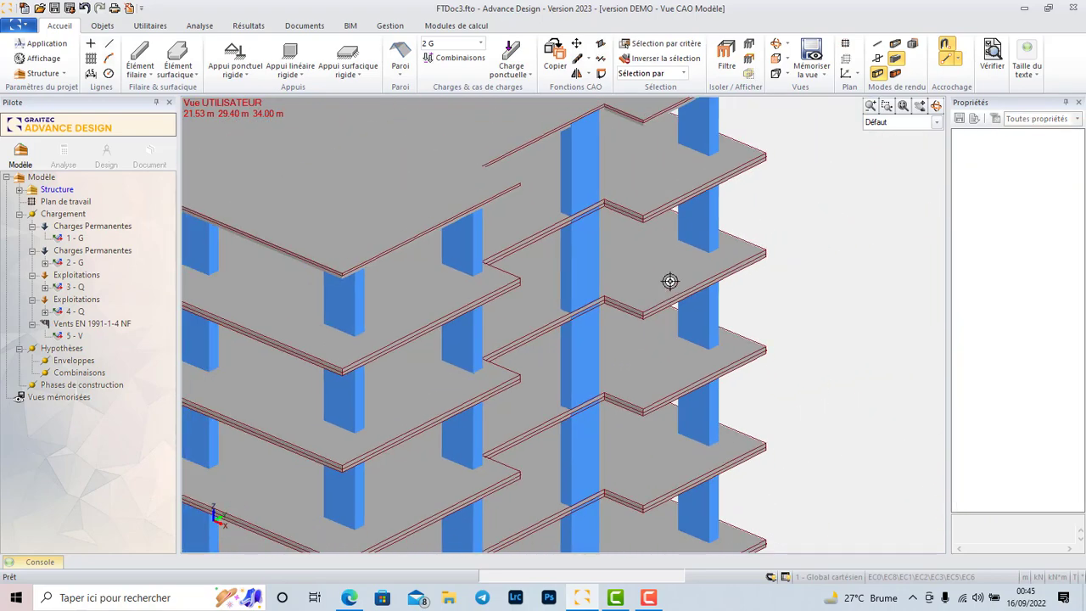
scroll(642, 228, down, 5)
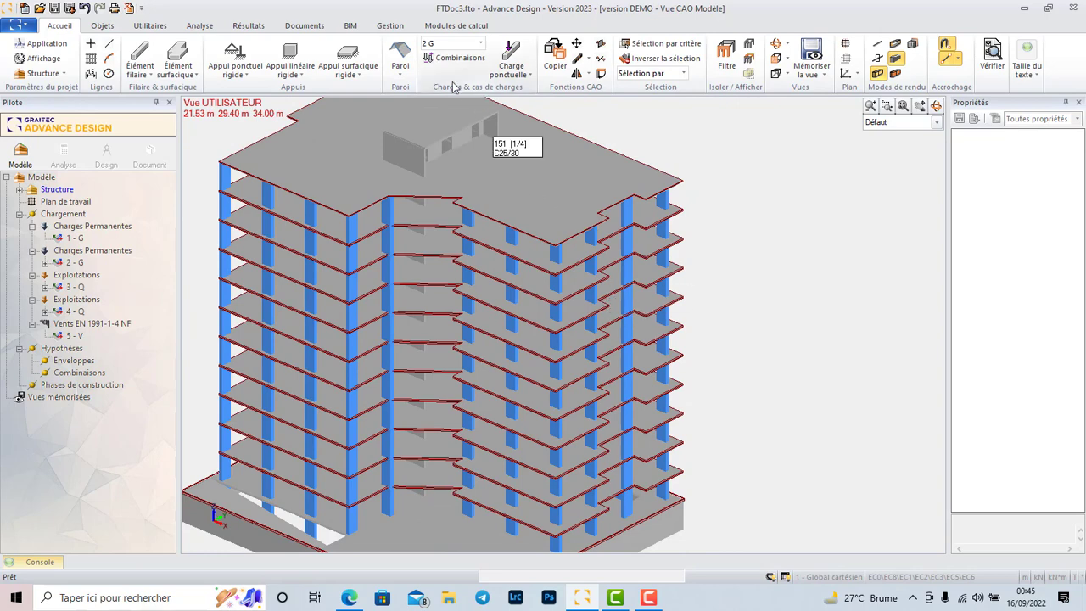
click(480, 44)
click(451, 90)
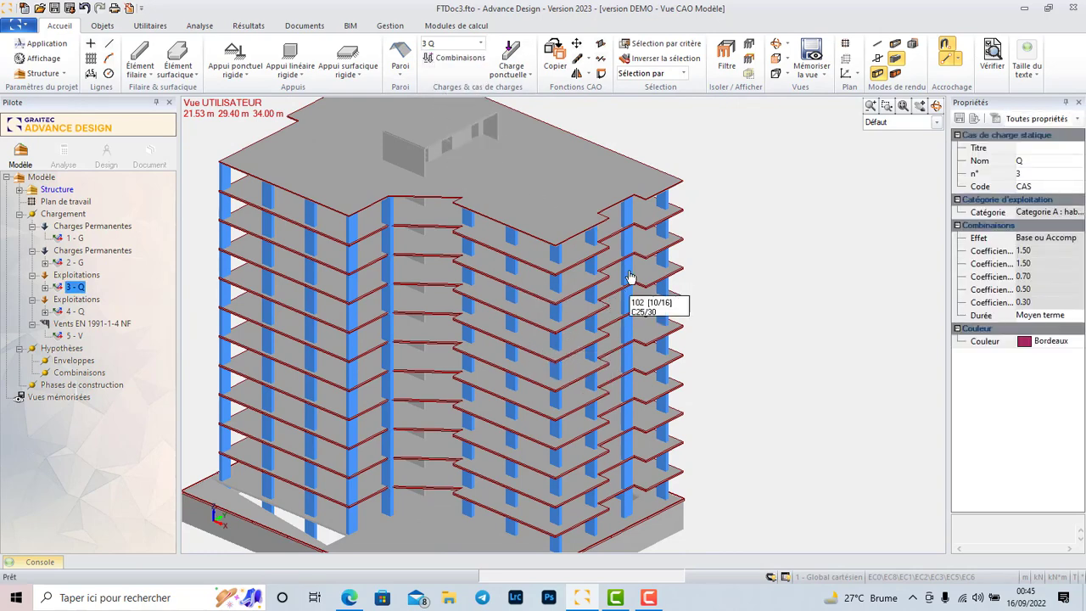
scroll(631, 257, down, 1)
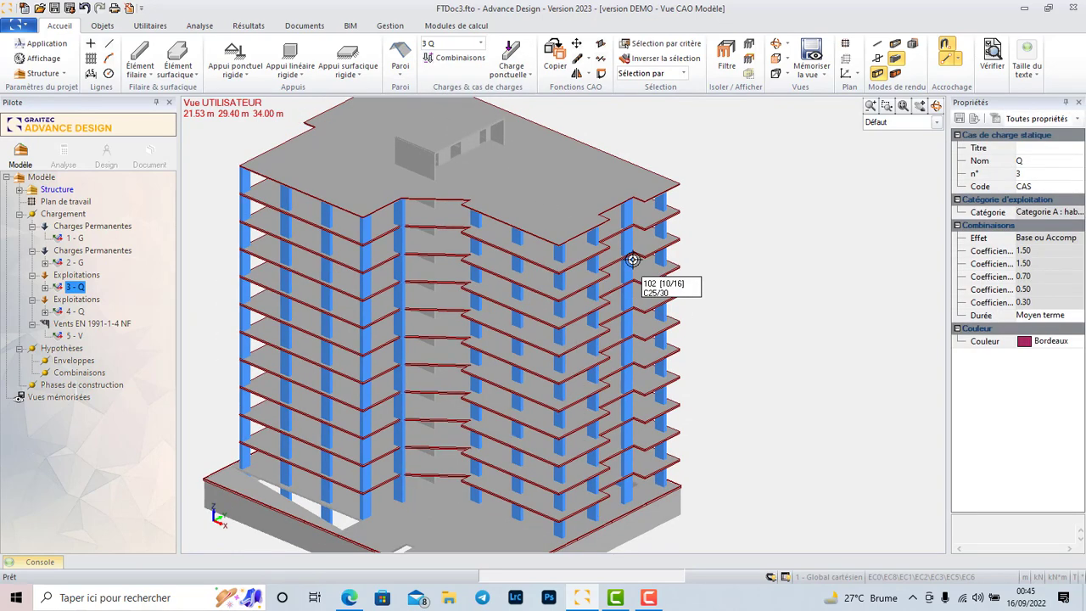
right_click(81, 291)
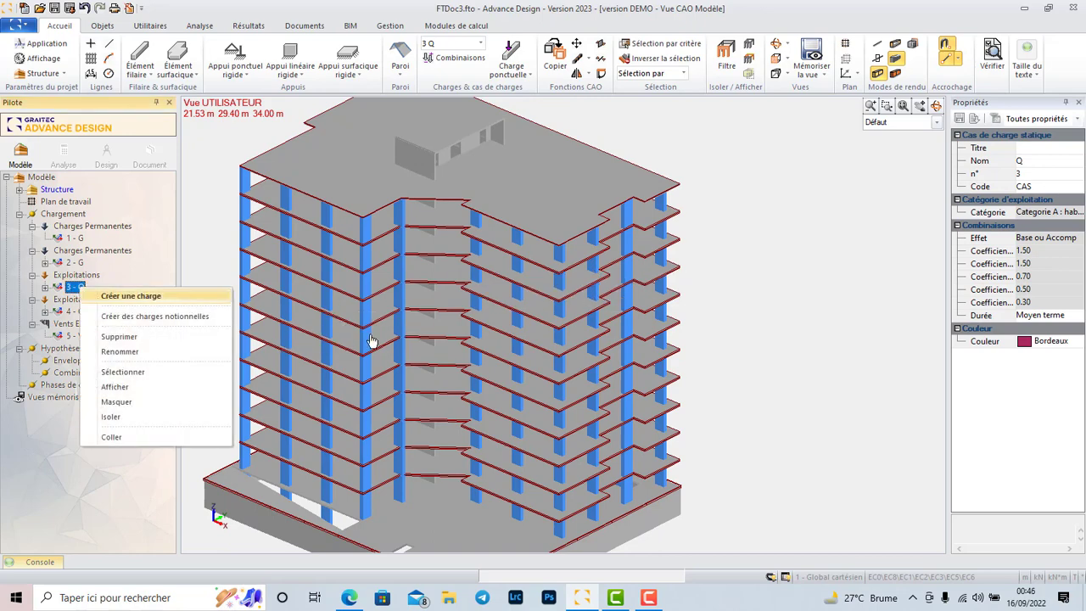
scroll(698, 224, up, 5)
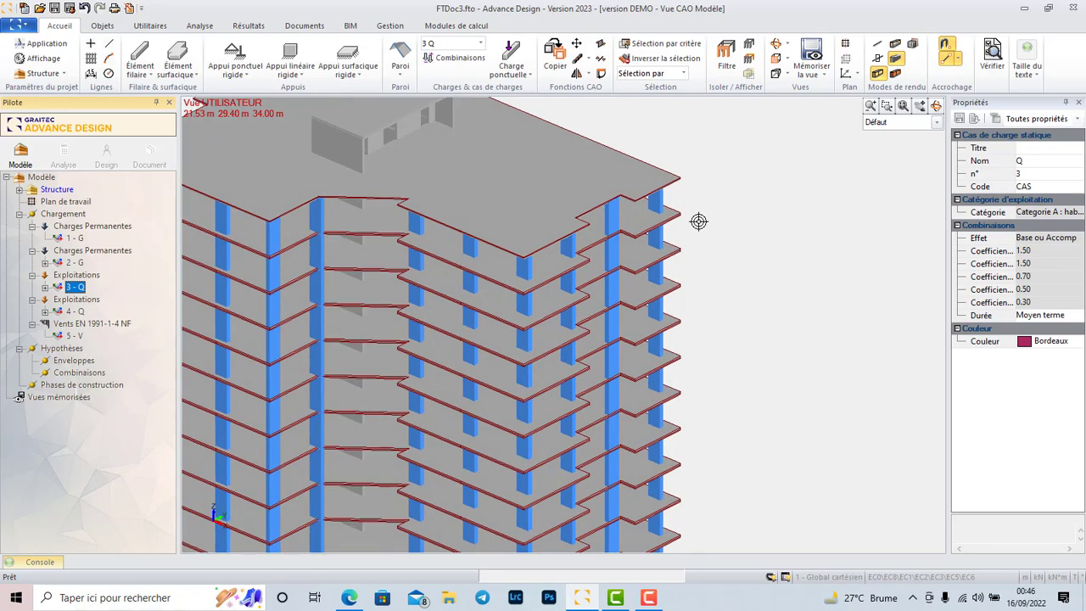
click(678, 225)
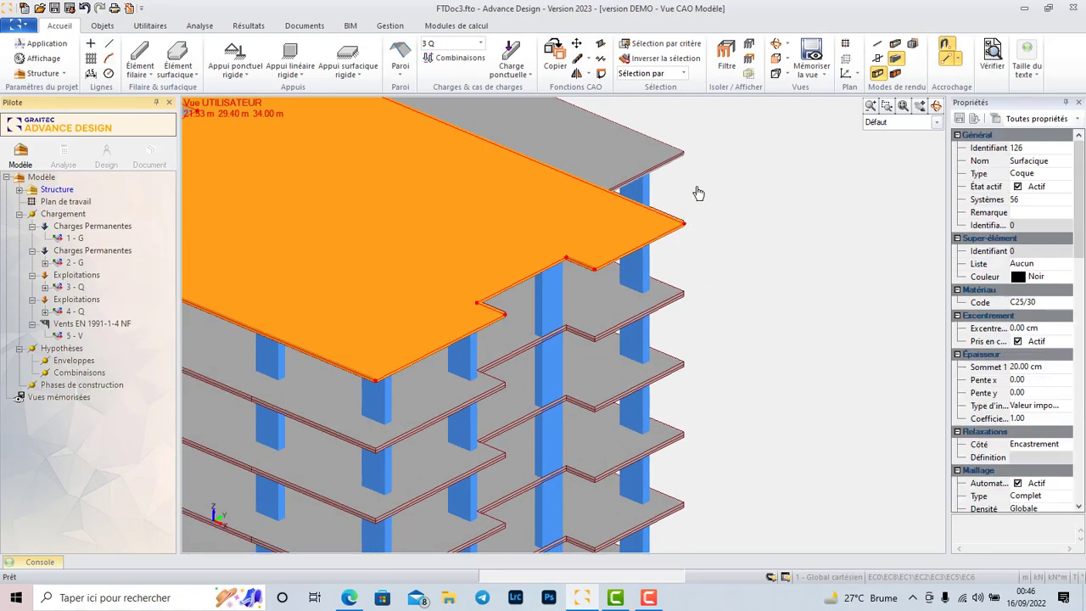
scroll(691, 223, down, 6)
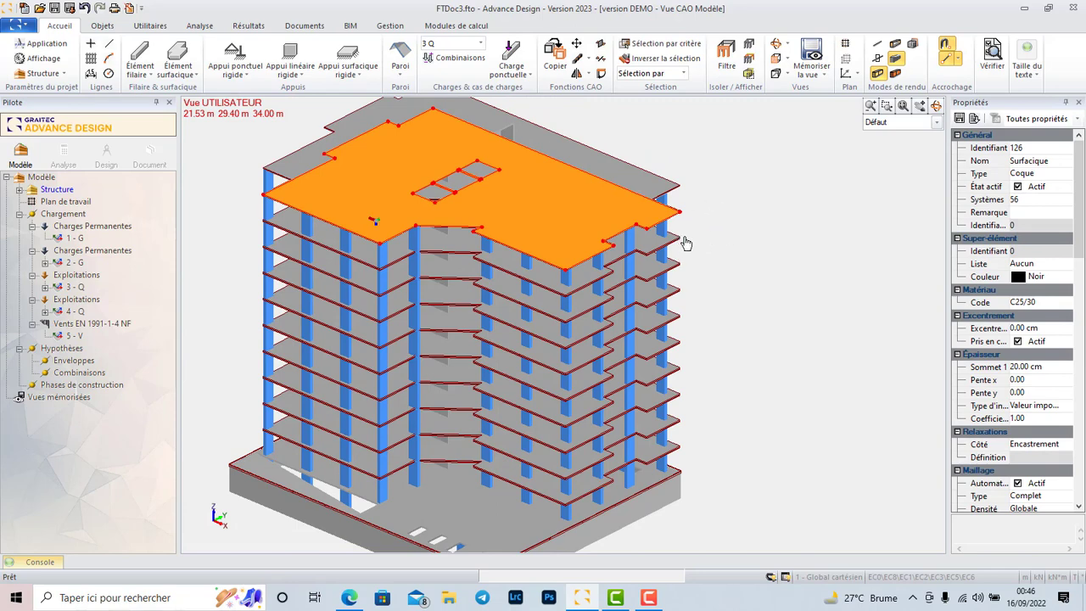
click(673, 243)
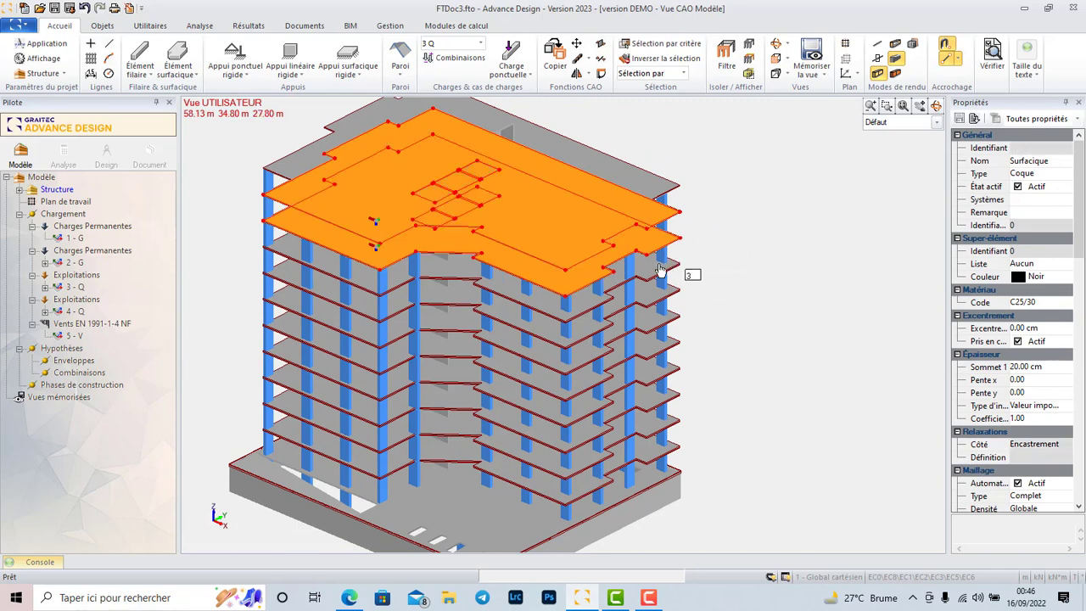
click(651, 275)
click(651, 297)
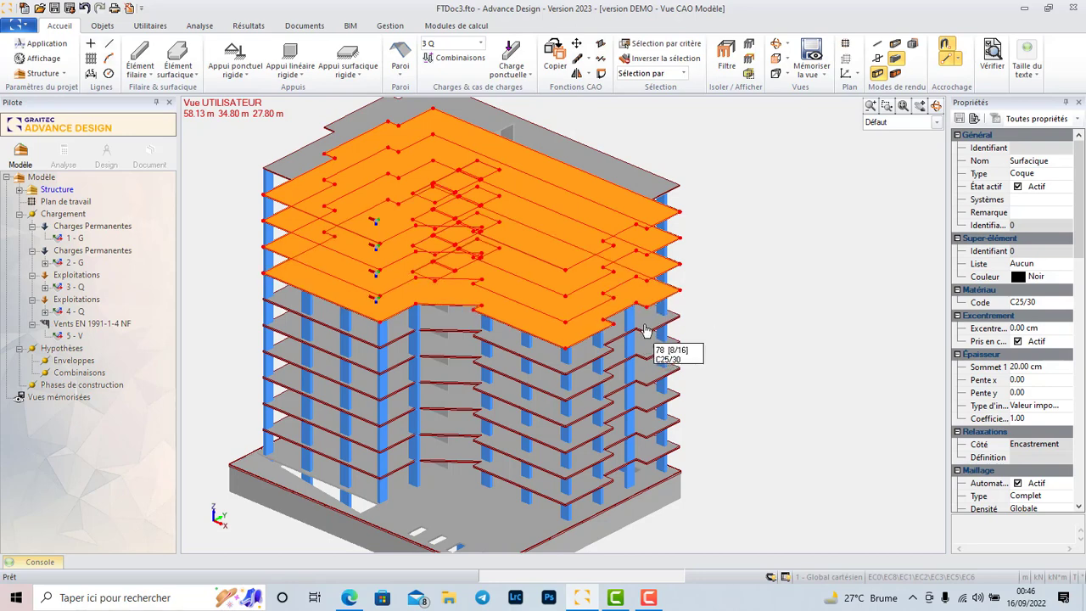
click(643, 338)
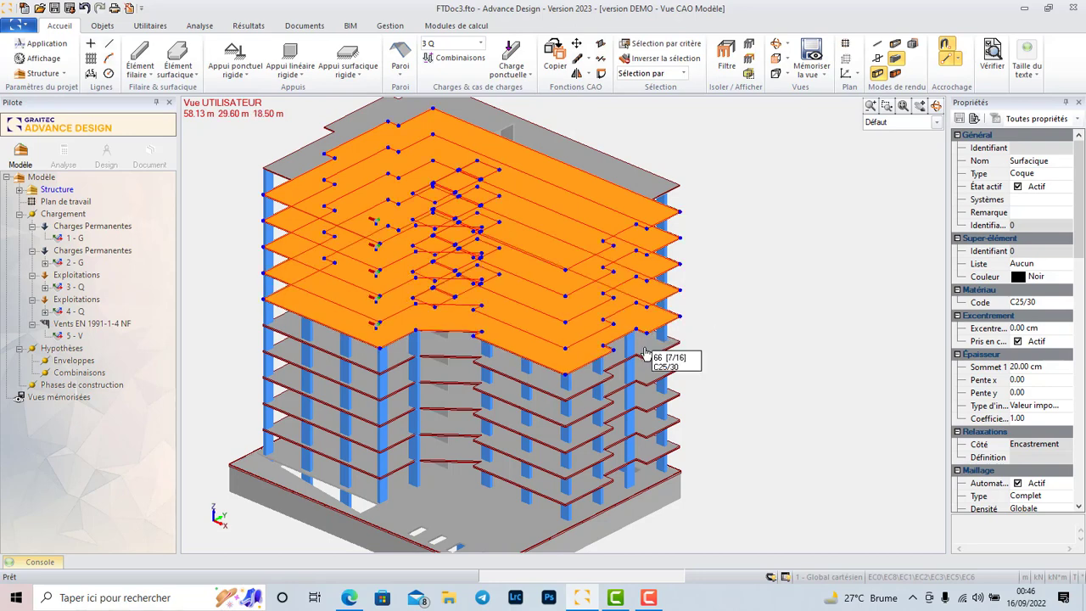
click(655, 382)
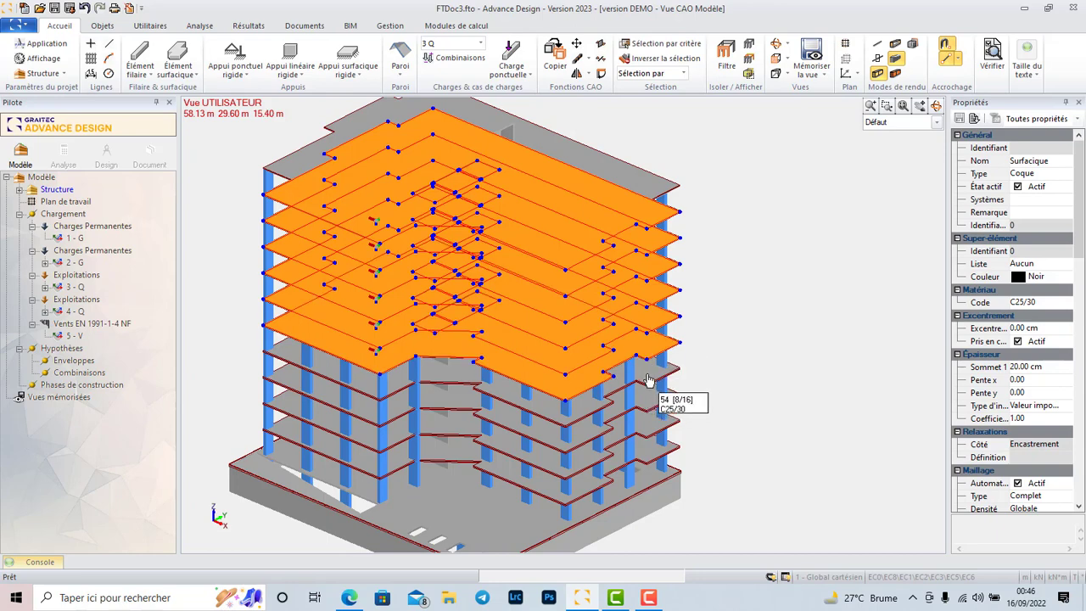
click(645, 386)
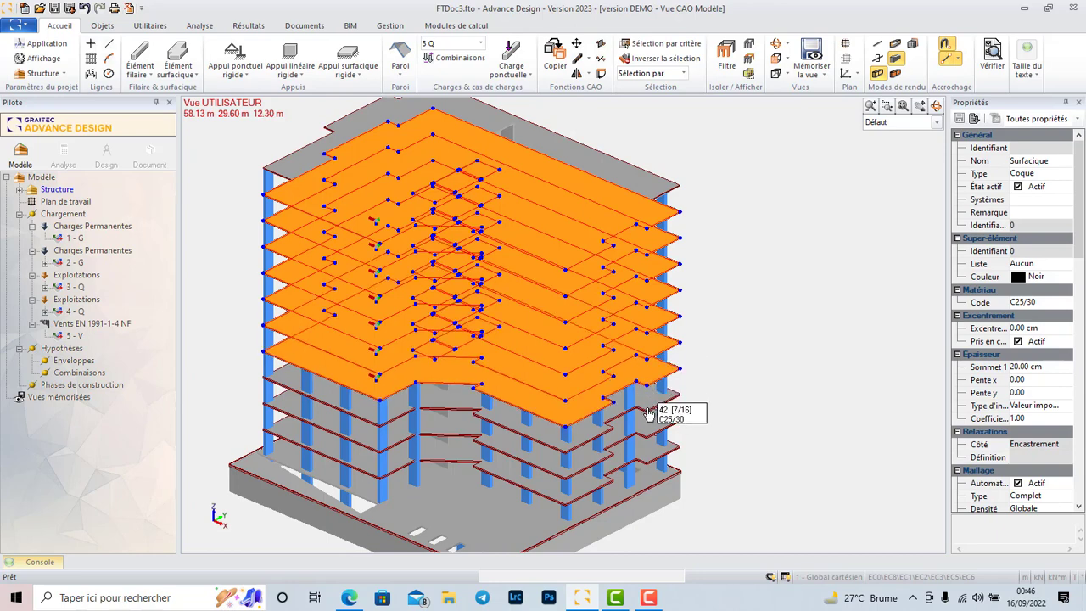
click(649, 429)
click(648, 445)
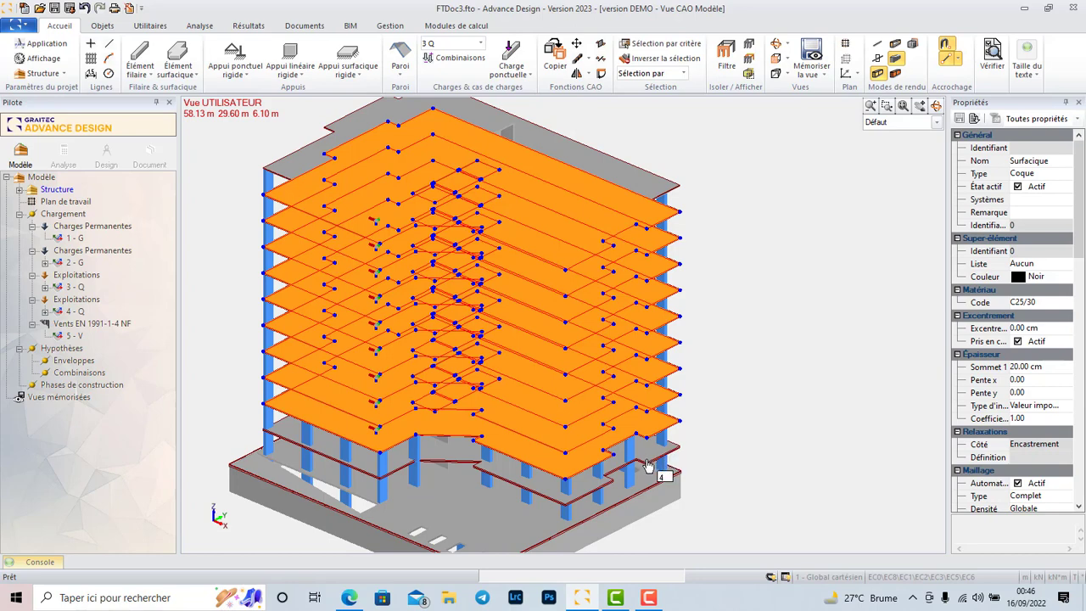
click(649, 460)
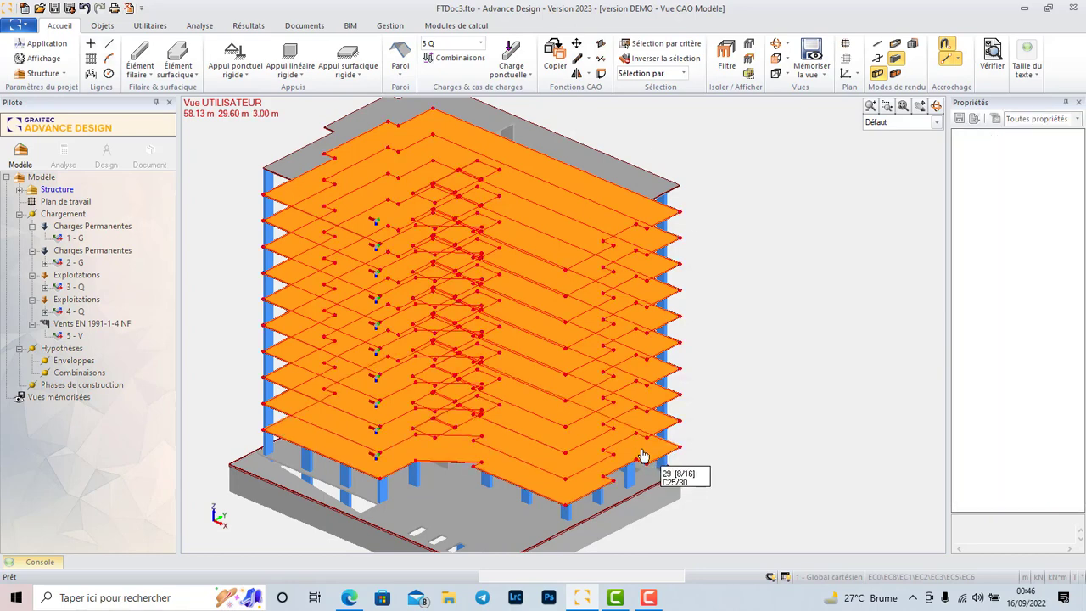
right_click(649, 456)
click(723, 270)
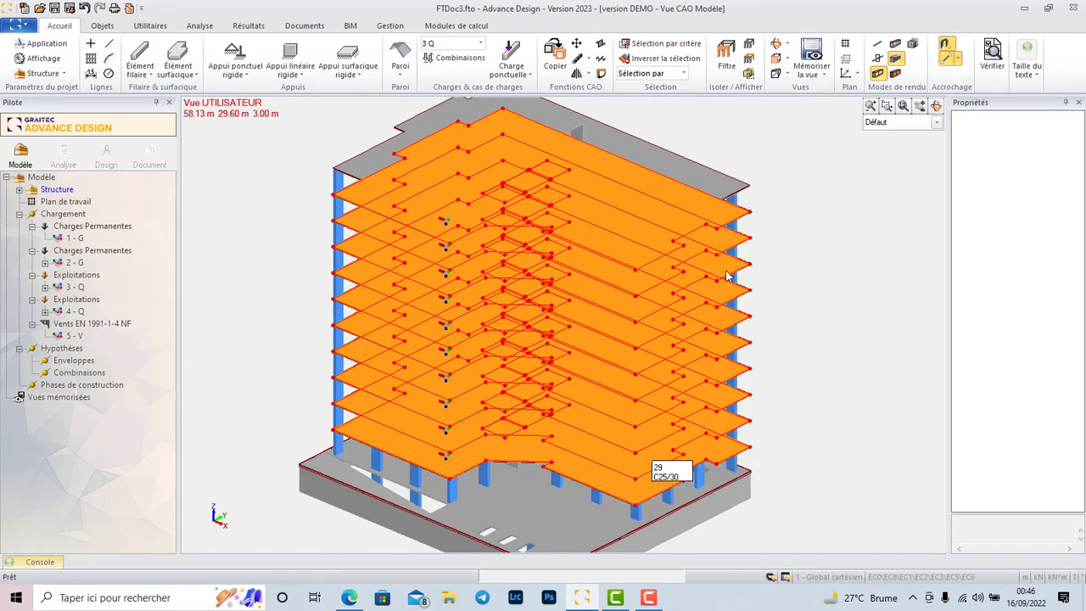
scroll(618, 258, down, 1)
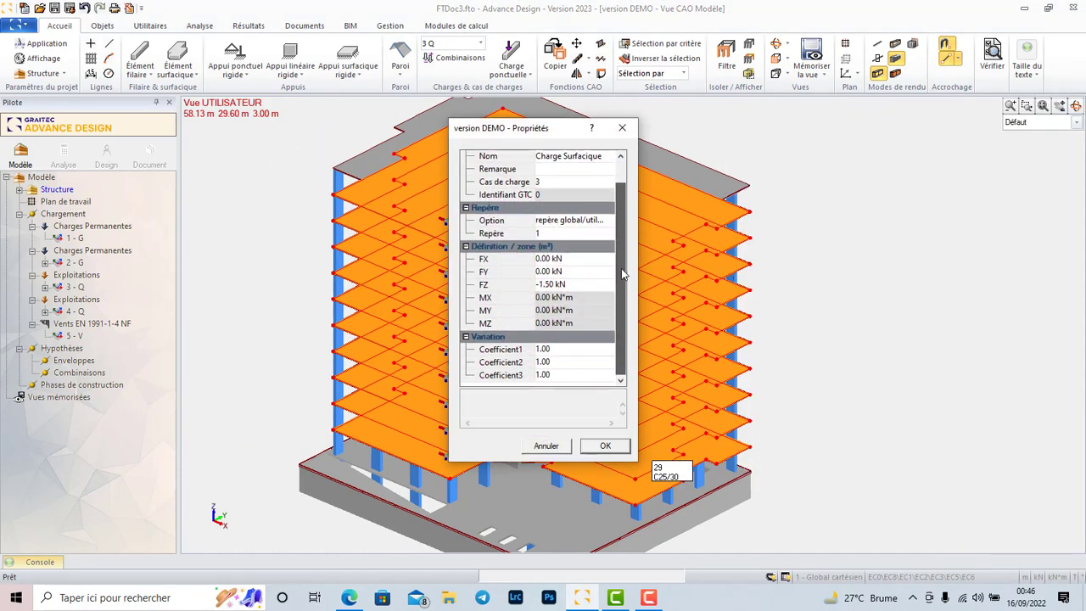
click(622, 130)
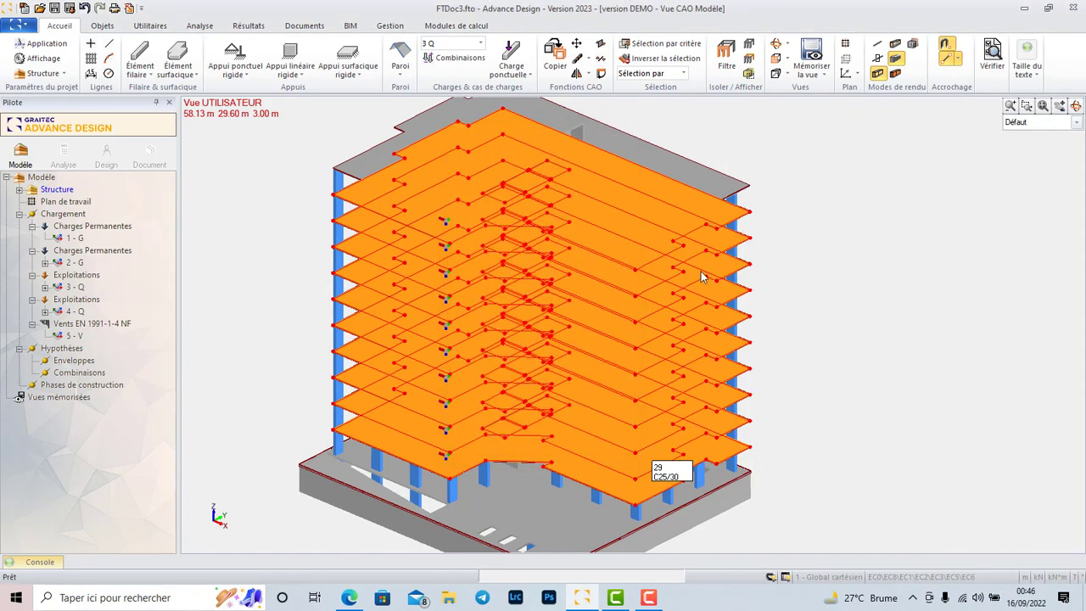
key(Escape)
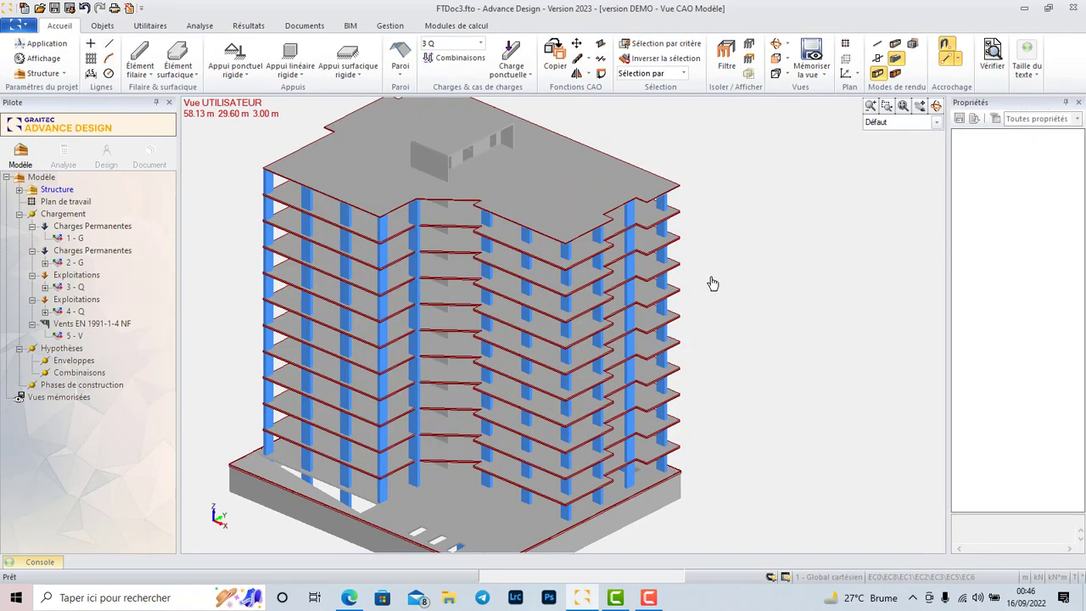
Switch the model rendering to axes so the columns are drawn as lines and the slabs without solid thickness.
scroll(712, 283, up, 10)
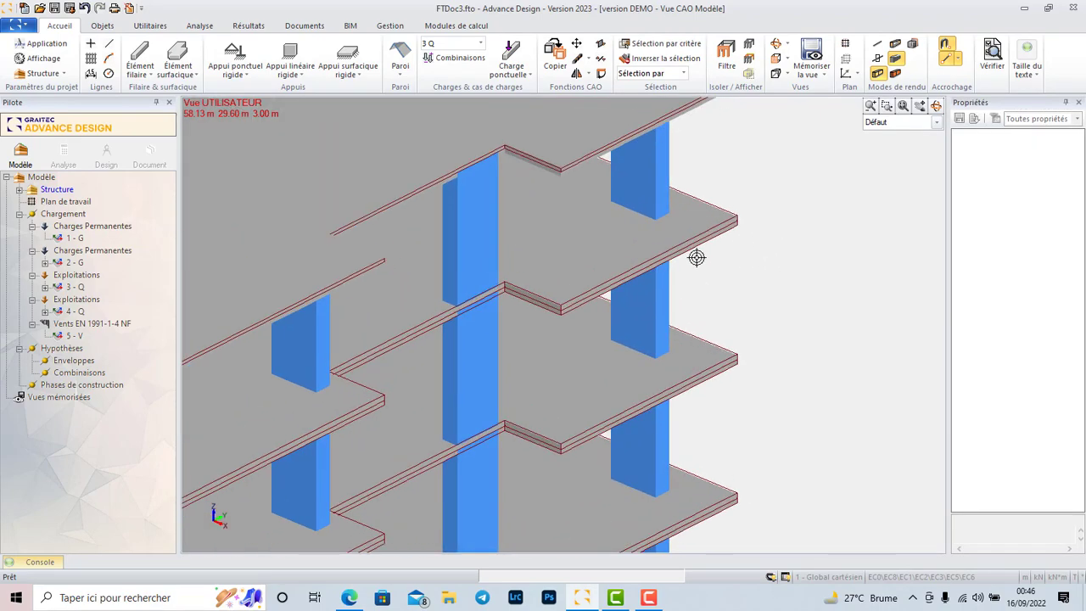
scroll(697, 257, down, 10)
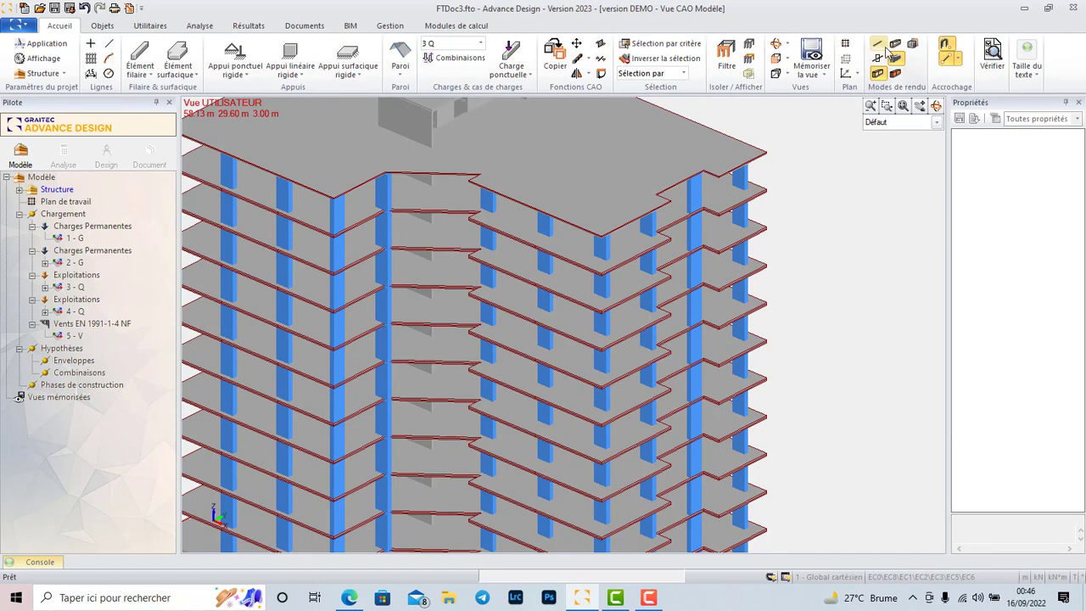
click(894, 56)
Add the surface loads with FZ of 2 kN in load case 4 Q to the selection floor by floor, working downward from the slab below the roof.
scroll(787, 240, up, 6)
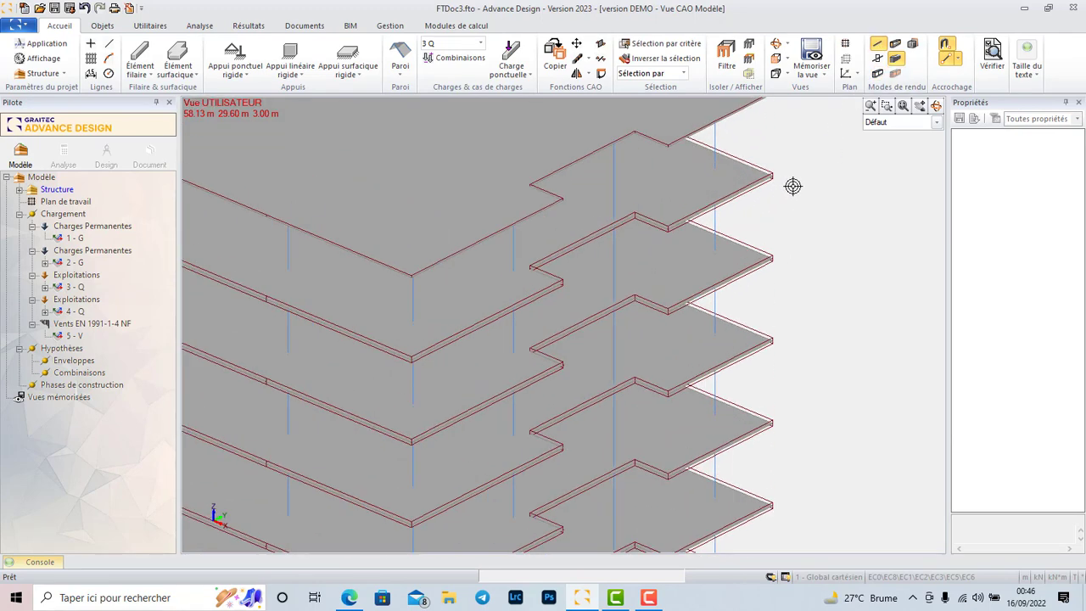
scroll(792, 186, up, 6)
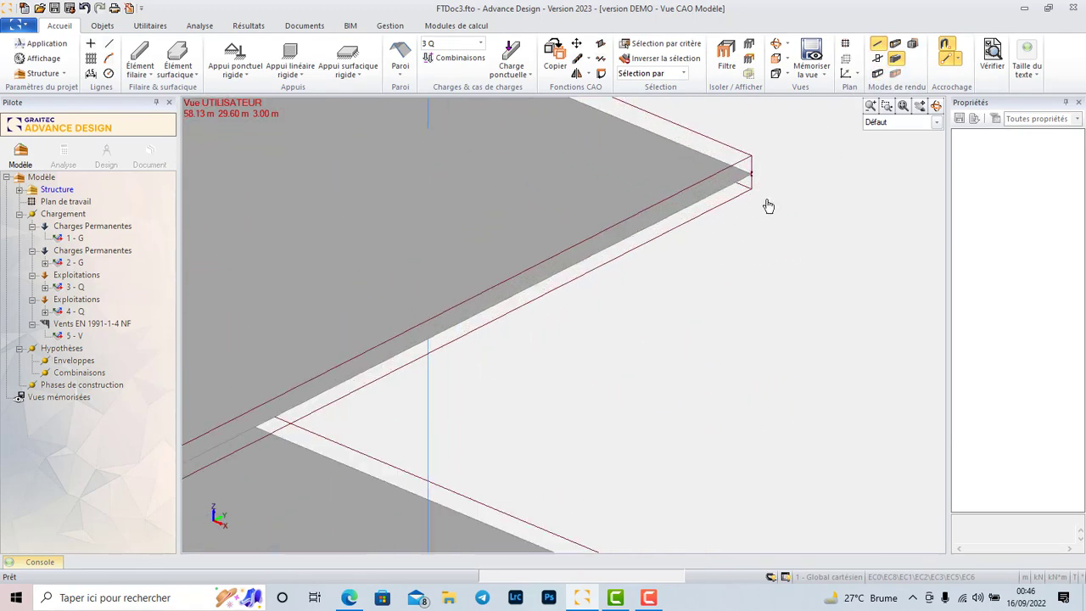
click(750, 193)
scroll(732, 254, down, 2)
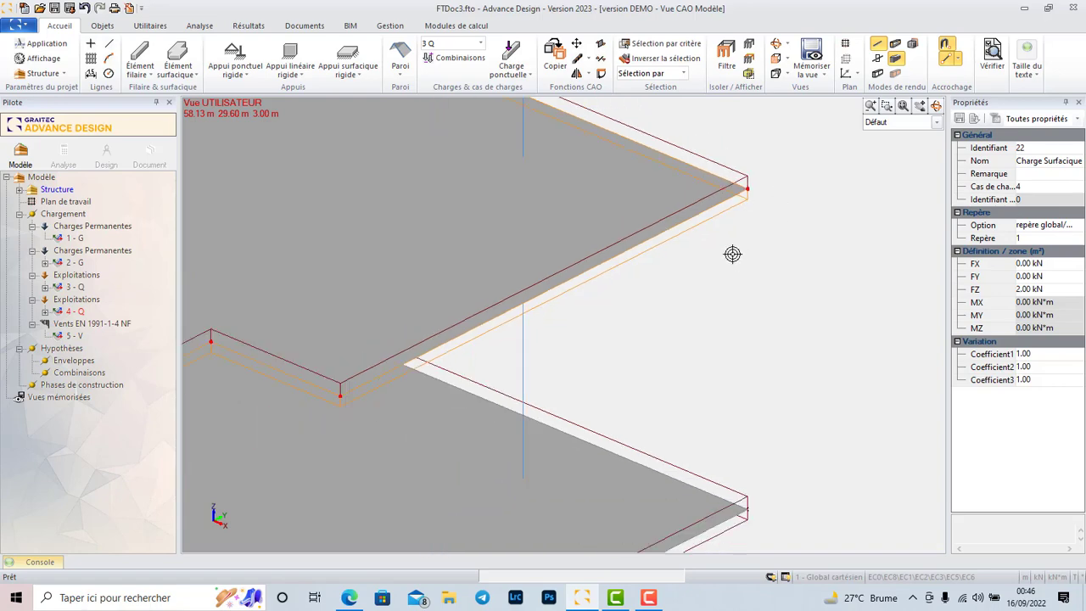
scroll(732, 254, down, 5)
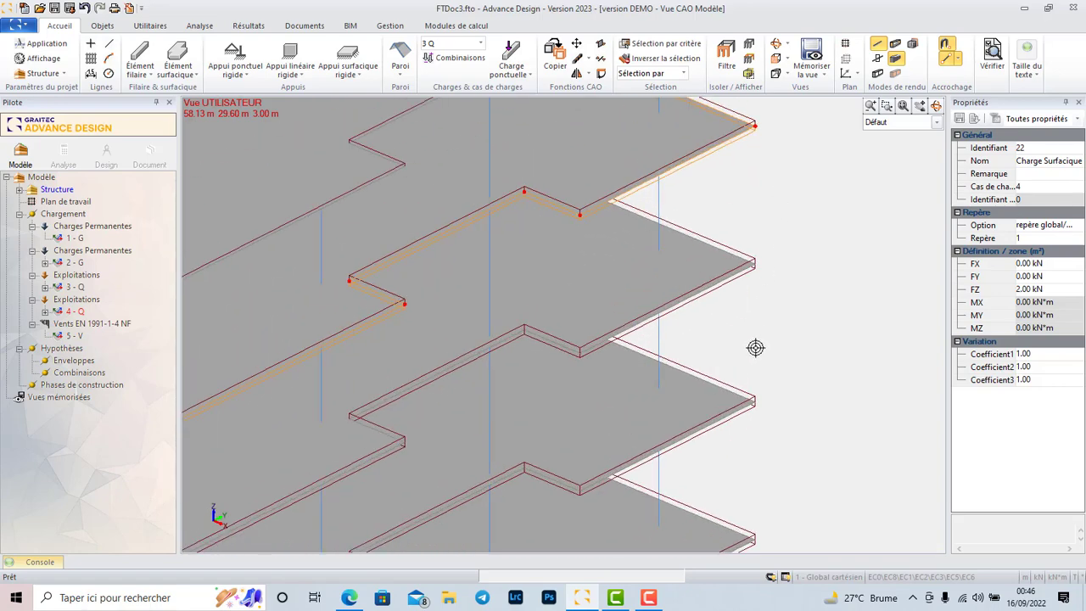
scroll(755, 347, up, 2)
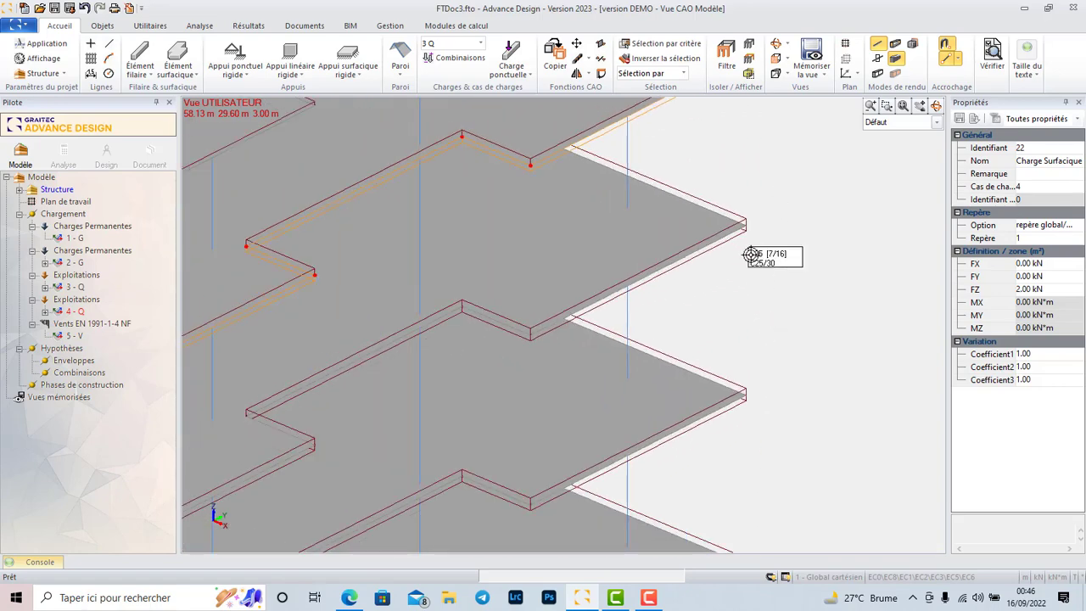
click(744, 236)
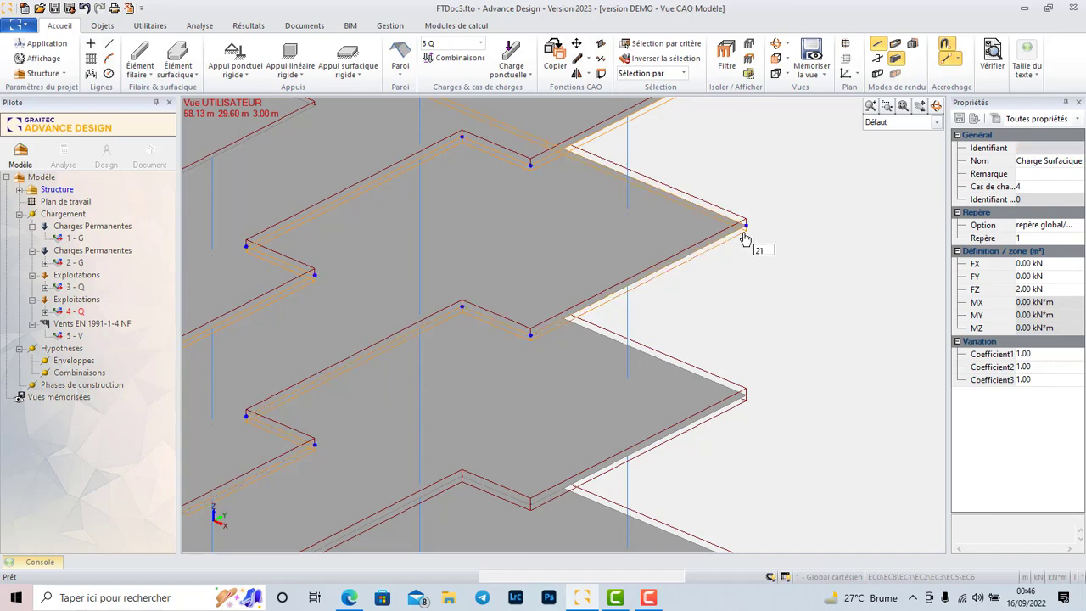
scroll(749, 252, down, 4)
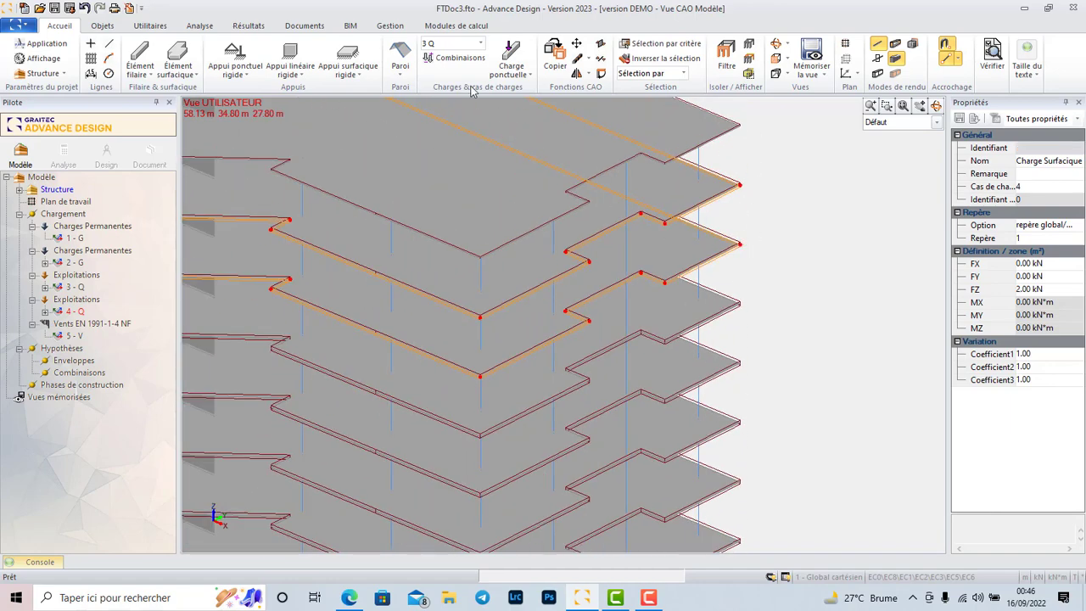
scroll(744, 311, up, 3)
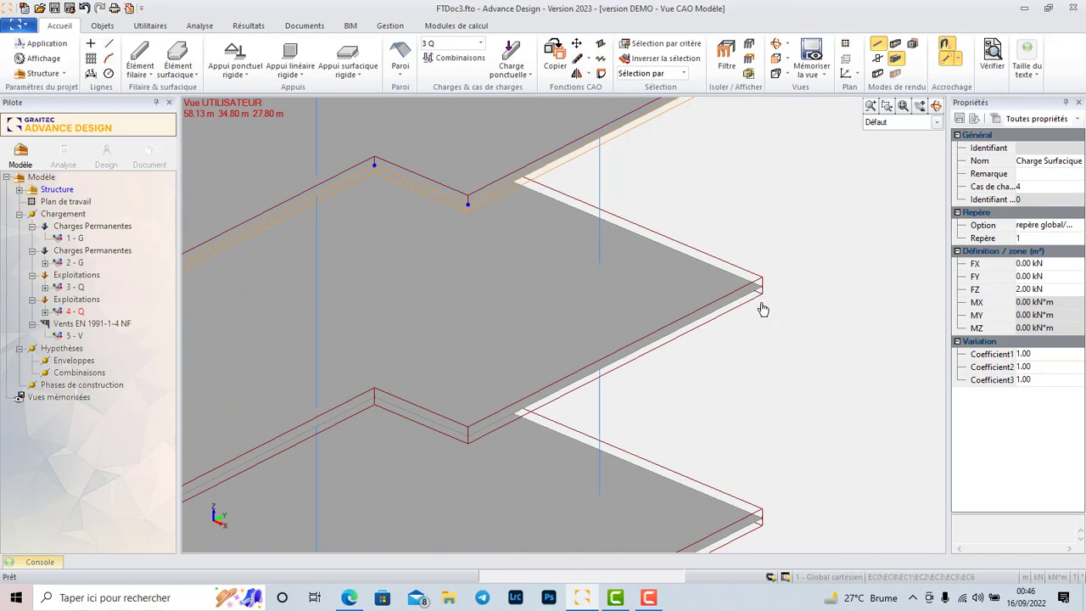
scroll(704, 223, down, 5)
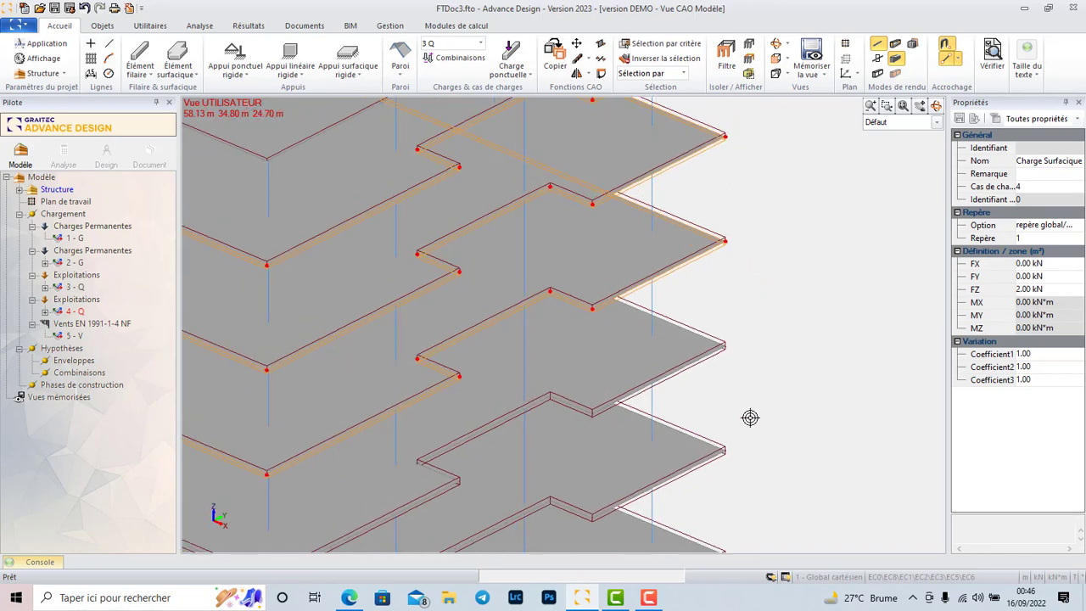
scroll(751, 416, up, 5)
scroll(739, 216, down, 5)
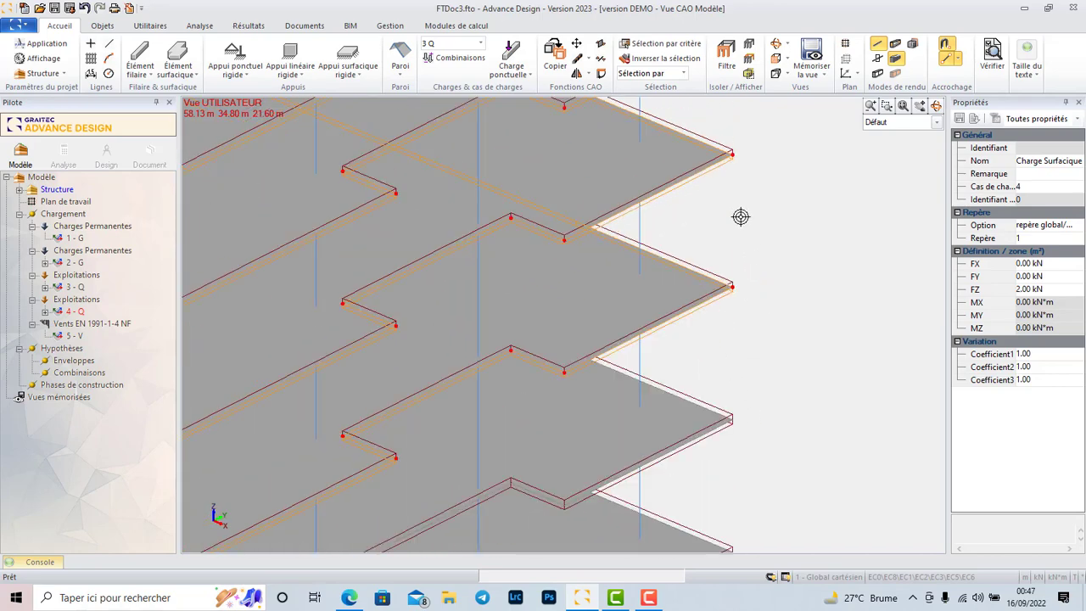
scroll(735, 387, up, 5)
scroll(741, 391, up, 2)
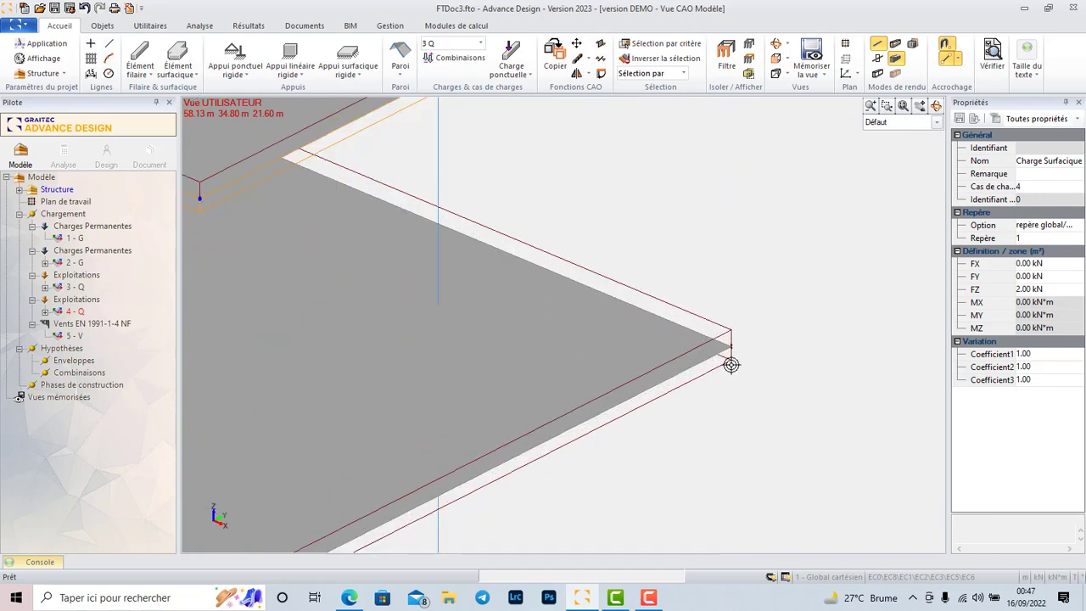
scroll(734, 370, up, 3)
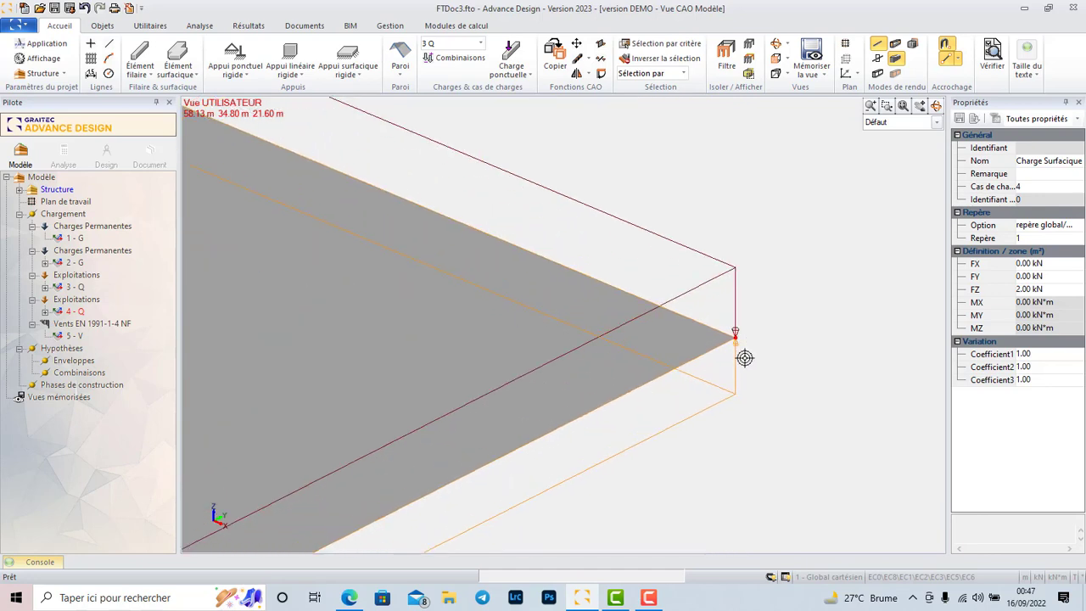
scroll(644, 248, down, 5)
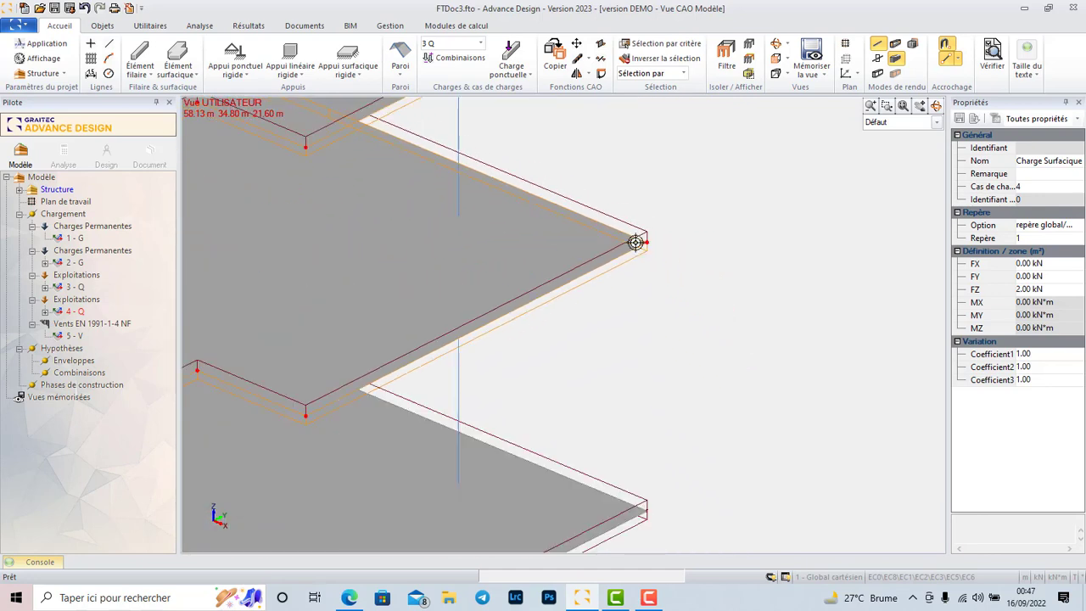
scroll(648, 415, up, 5)
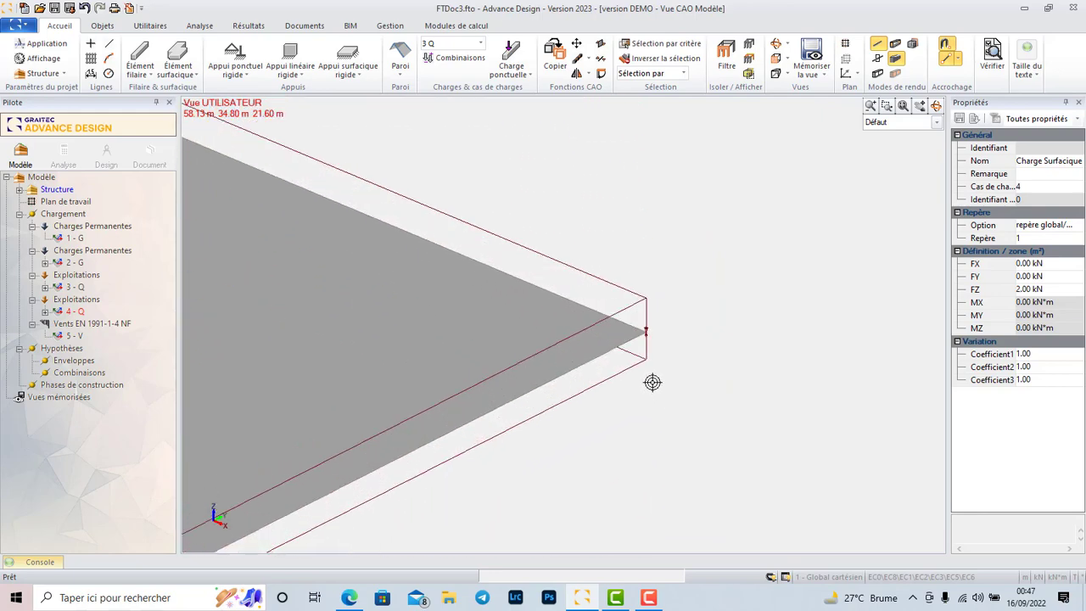
scroll(650, 371, up, 2)
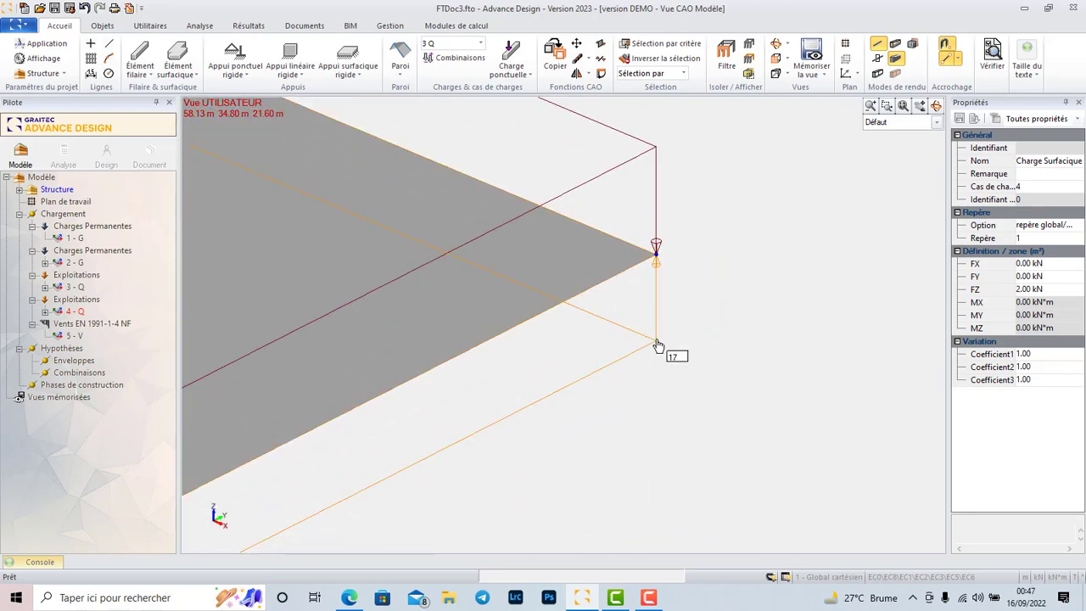
scroll(624, 250, down, 3)
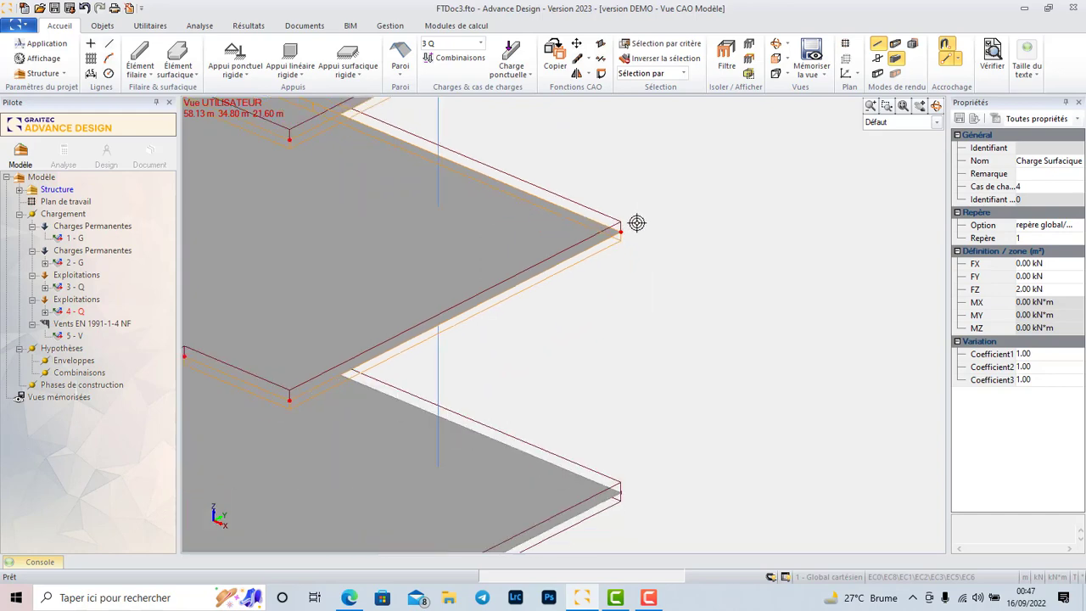
scroll(637, 269, down, 3)
scroll(640, 359, up, 4)
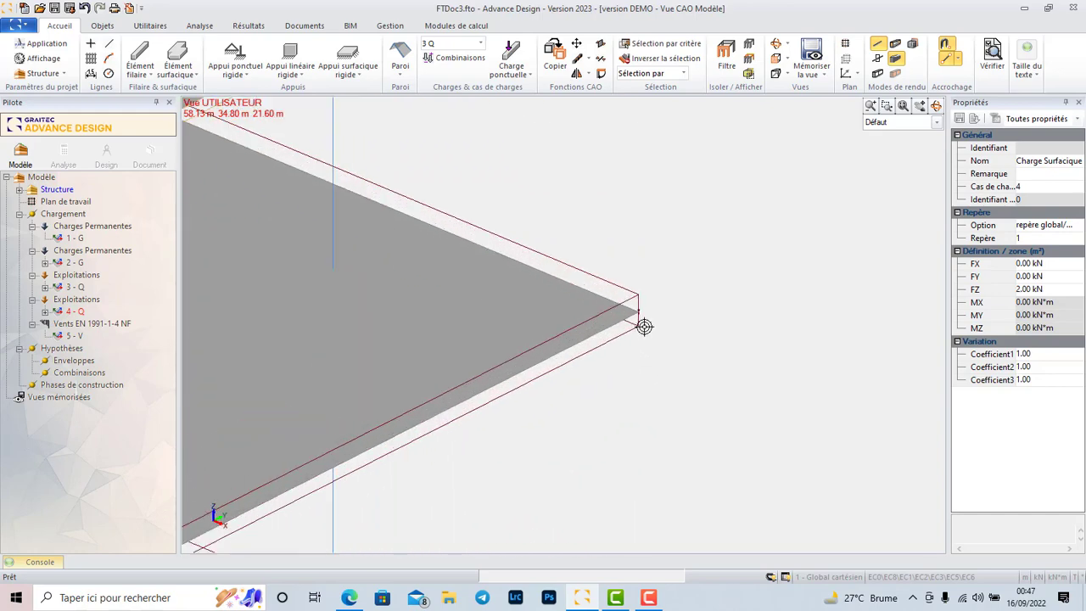
scroll(642, 331, up, 1)
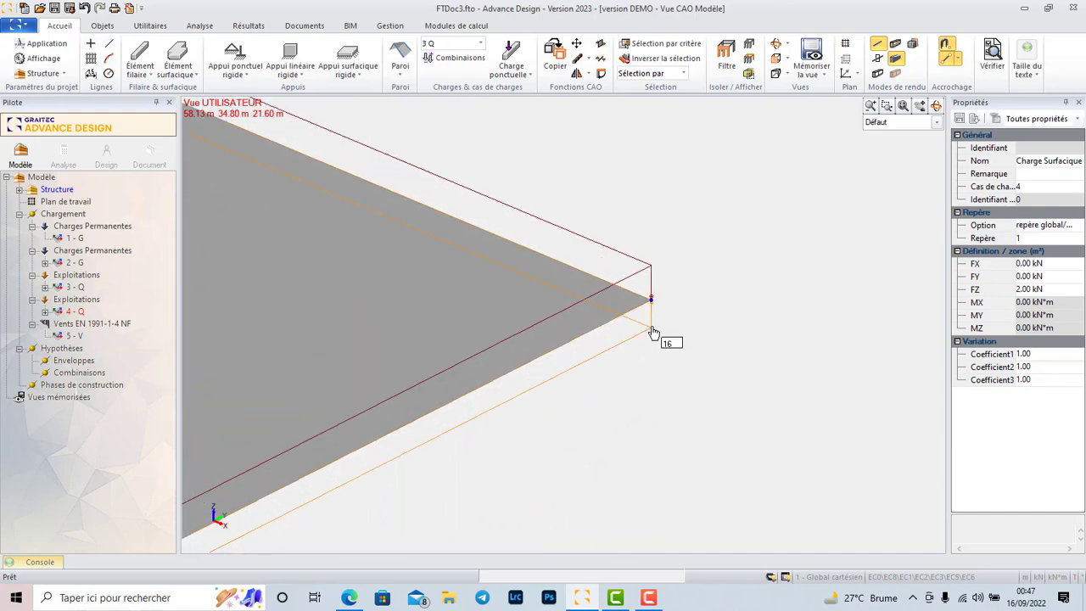
scroll(636, 285, down, 5)
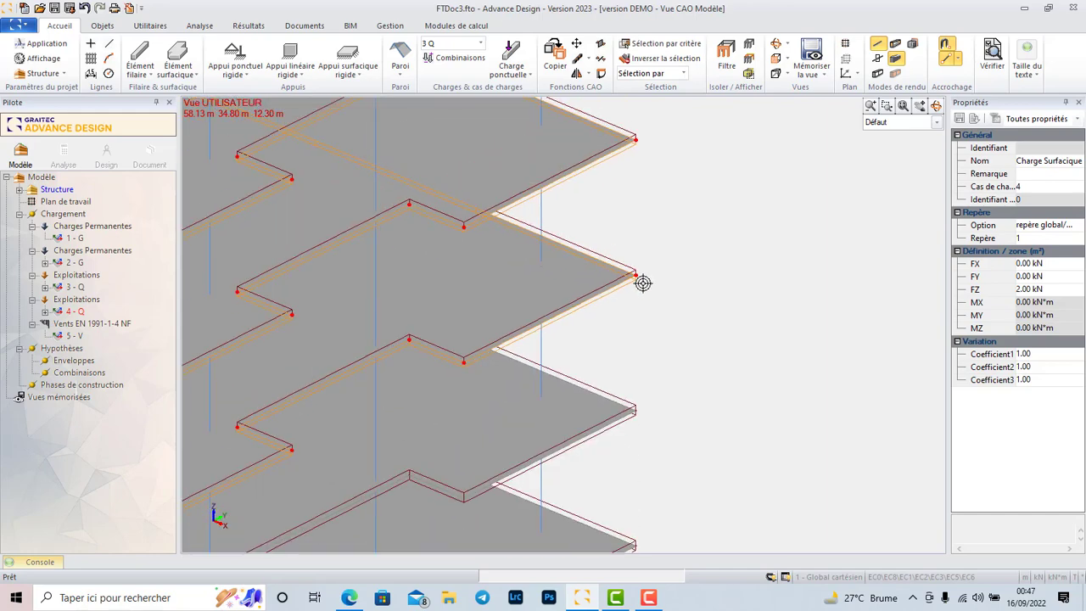
scroll(646, 382, up, 5)
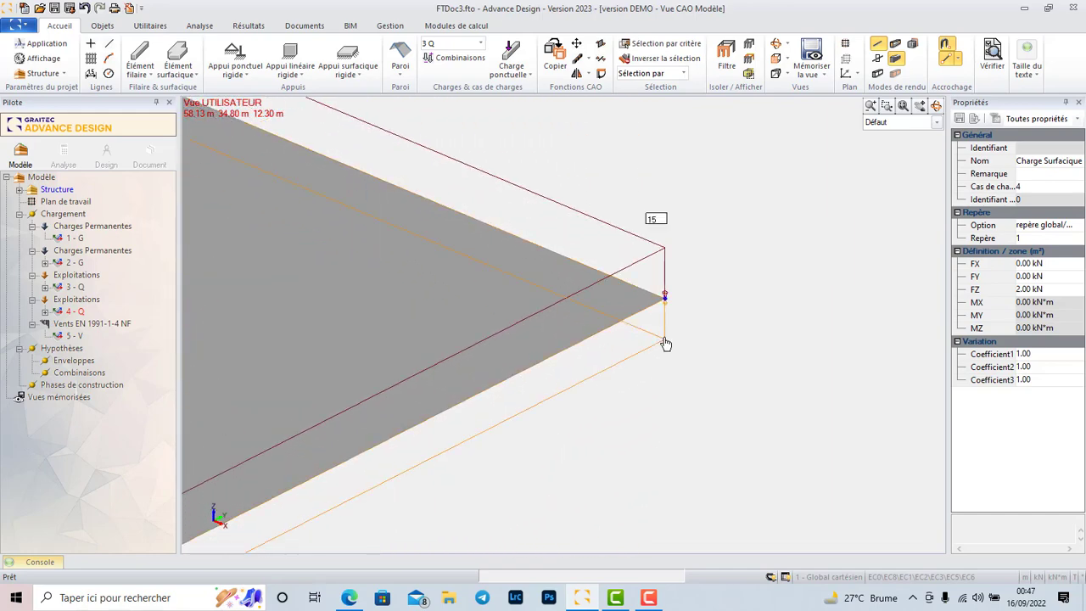
Add the surface loads with FZ of 2 kN on the remaining lower floor slabs to the load case 4 Q selection.
scroll(653, 314, down, 5)
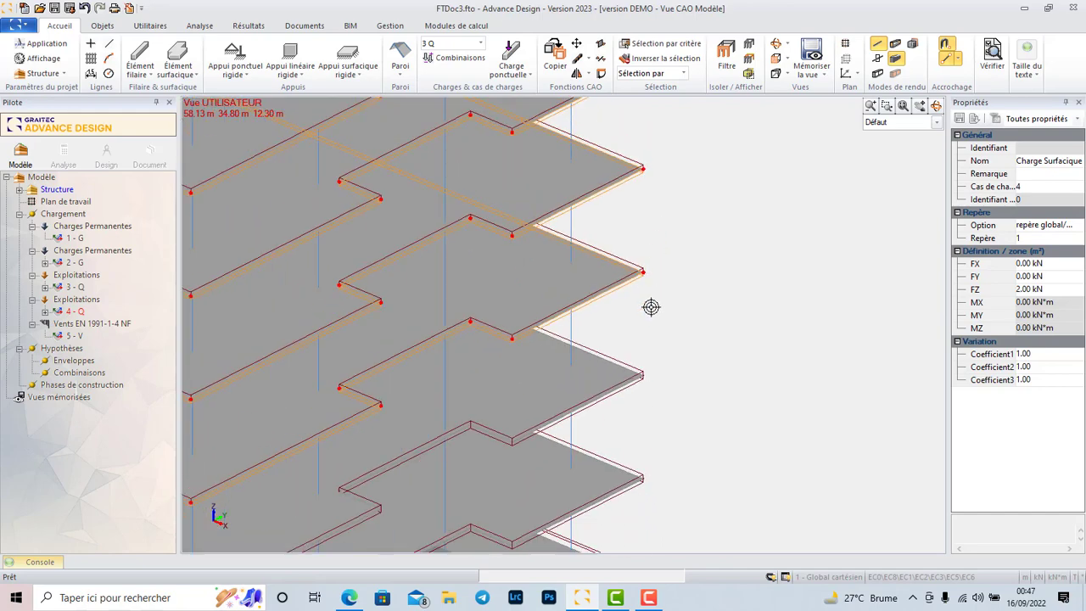
scroll(650, 307, up, 5)
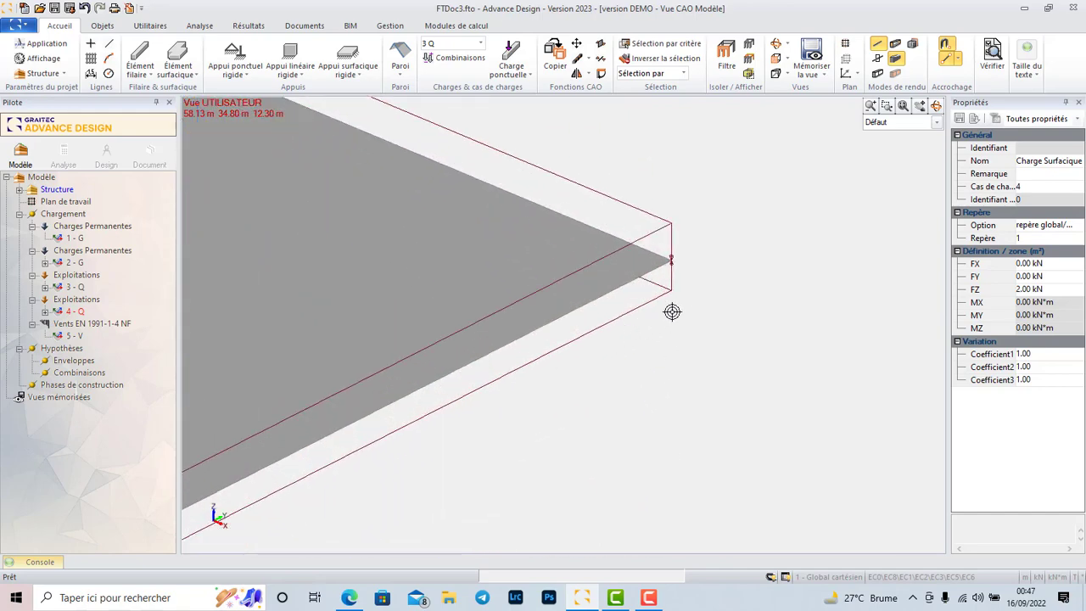
scroll(679, 305, up, 2)
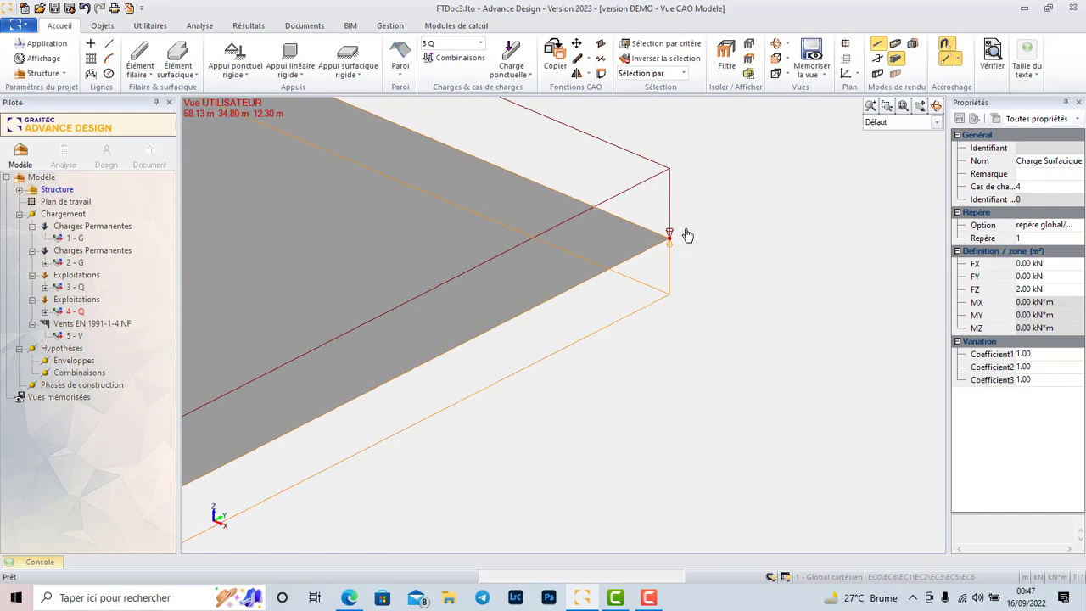
scroll(670, 254, down, 4)
scroll(647, 267, down, 6)
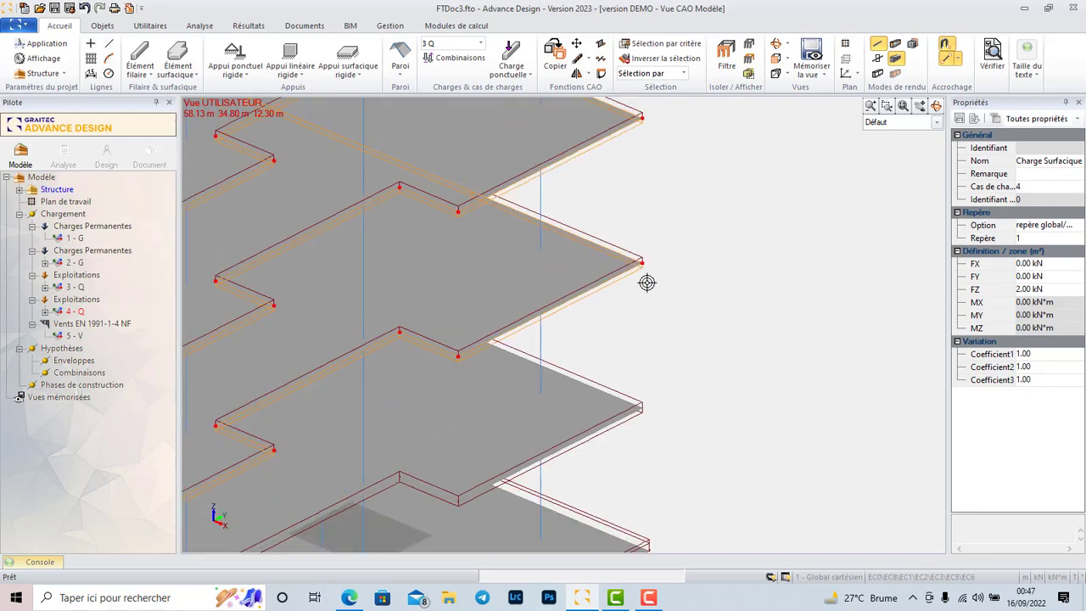
scroll(676, 336, up, 2)
scroll(671, 334, up, 5)
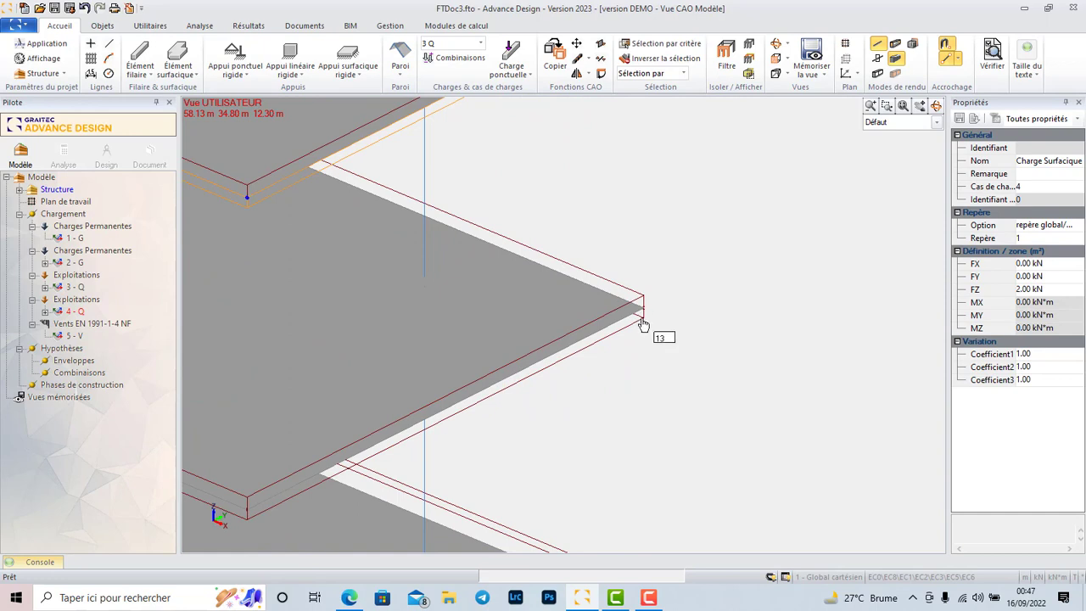
click(643, 325)
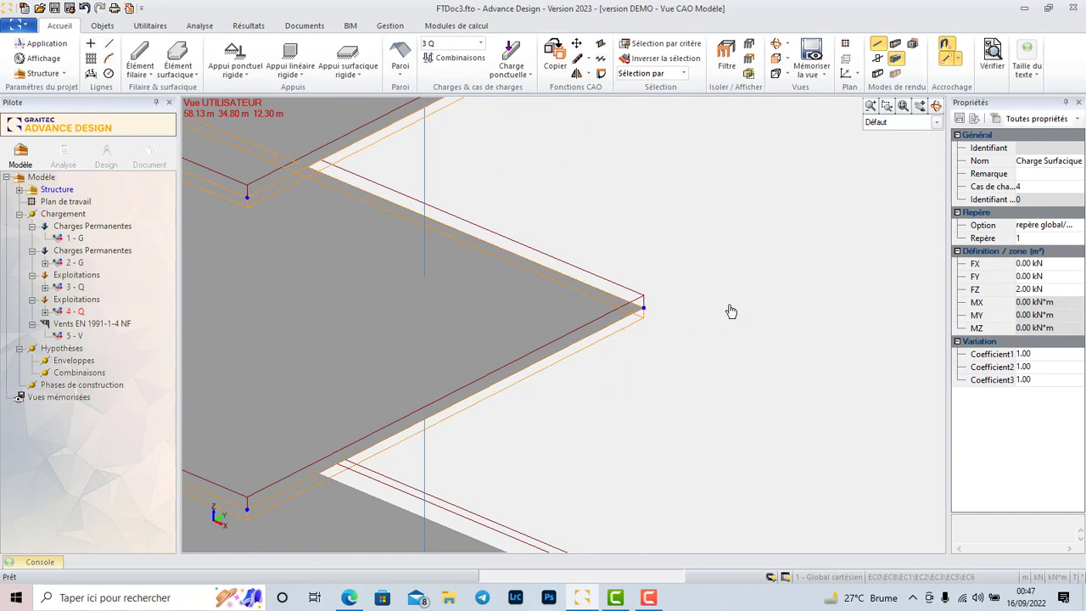
Set FZ of the selected floor surface loads in load case 4 Q to -2 kN and clear the selection.
click(1022, 289)
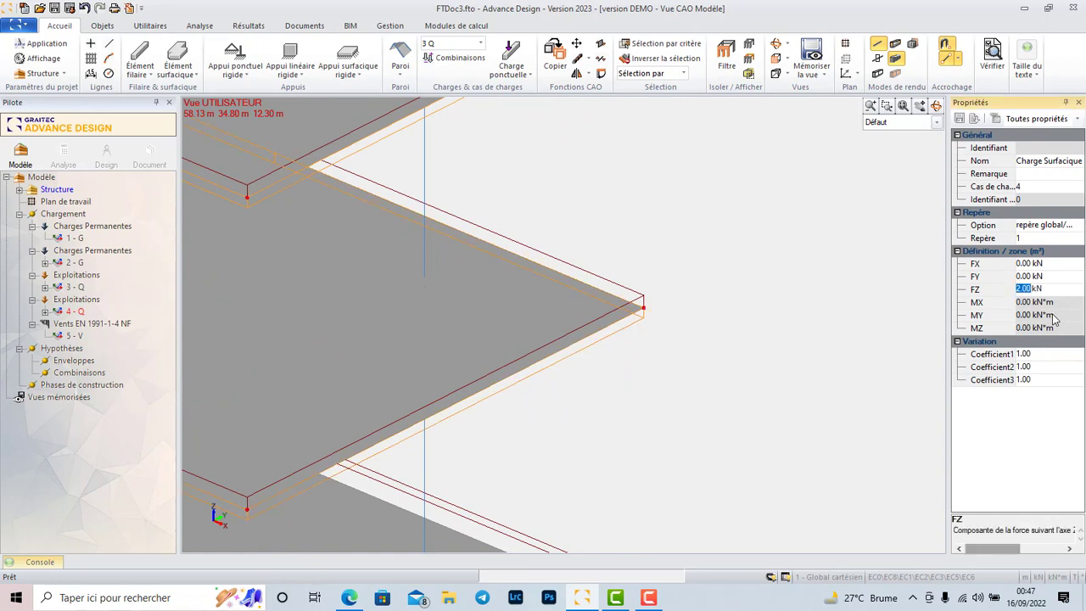
text(-)
key(Return)
scroll(642, 329, up, 5)
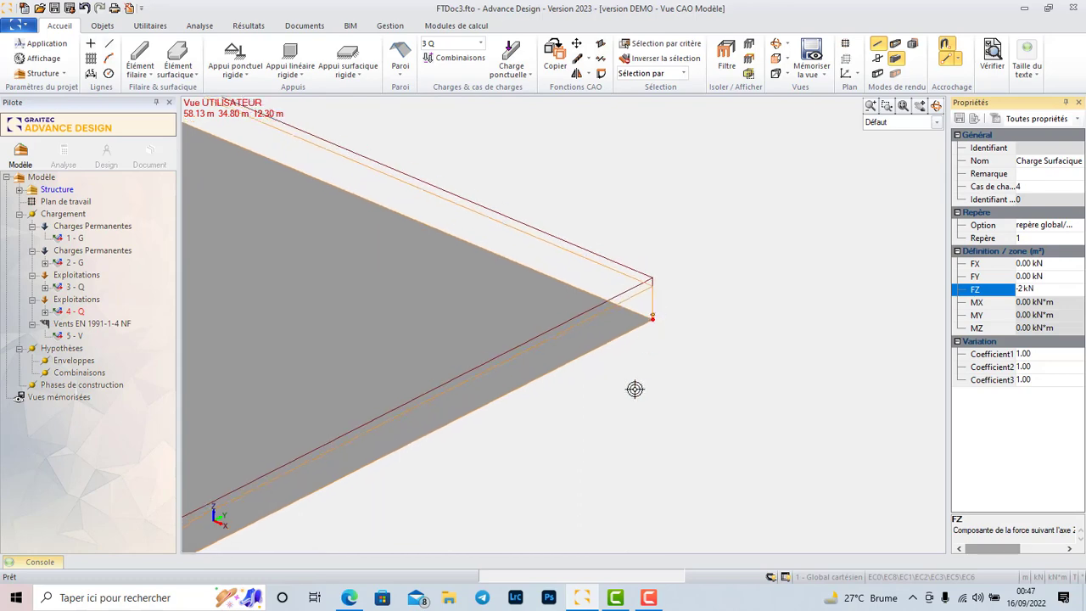
scroll(628, 390, down, 5)
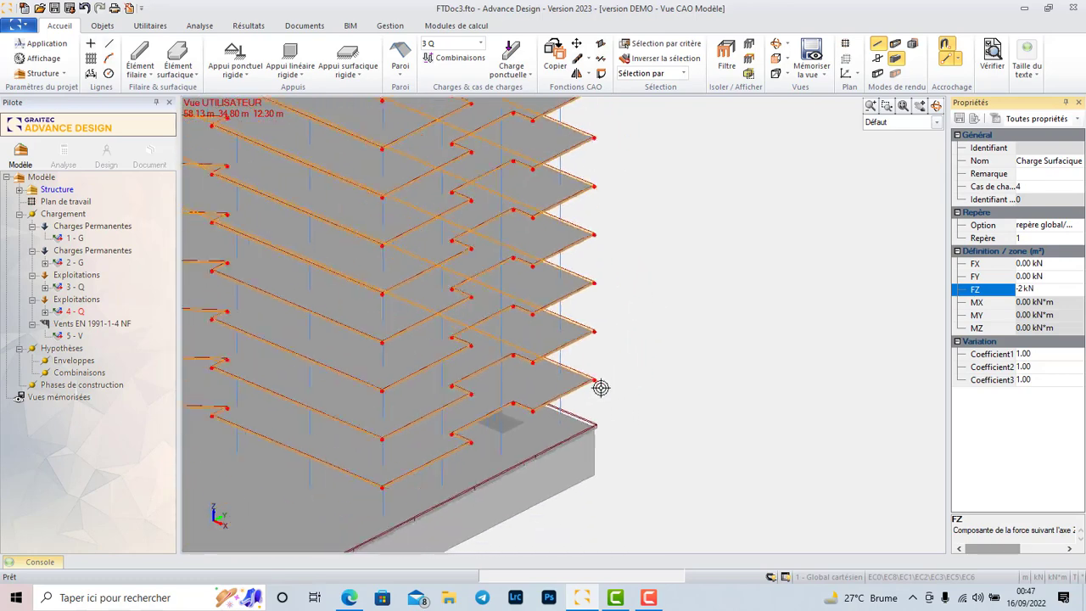
scroll(601, 388, down, 6)
key(Escape)
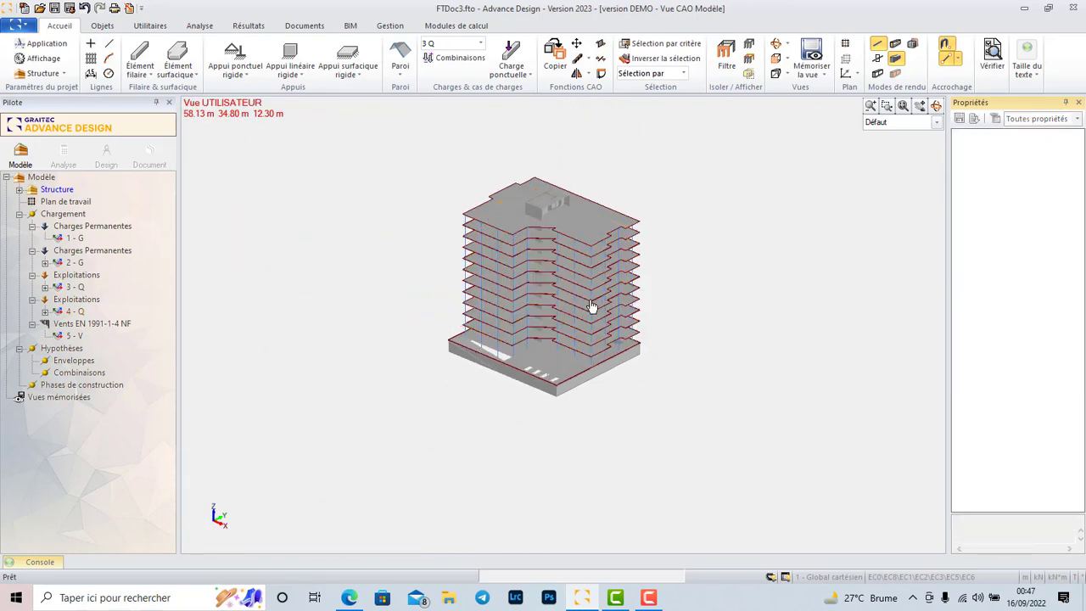
Examine the building's storeys and outer faces from base to roof and review the available wall (Paroi) creation options.
scroll(591, 308, up, 6)
scroll(608, 310, down, 3)
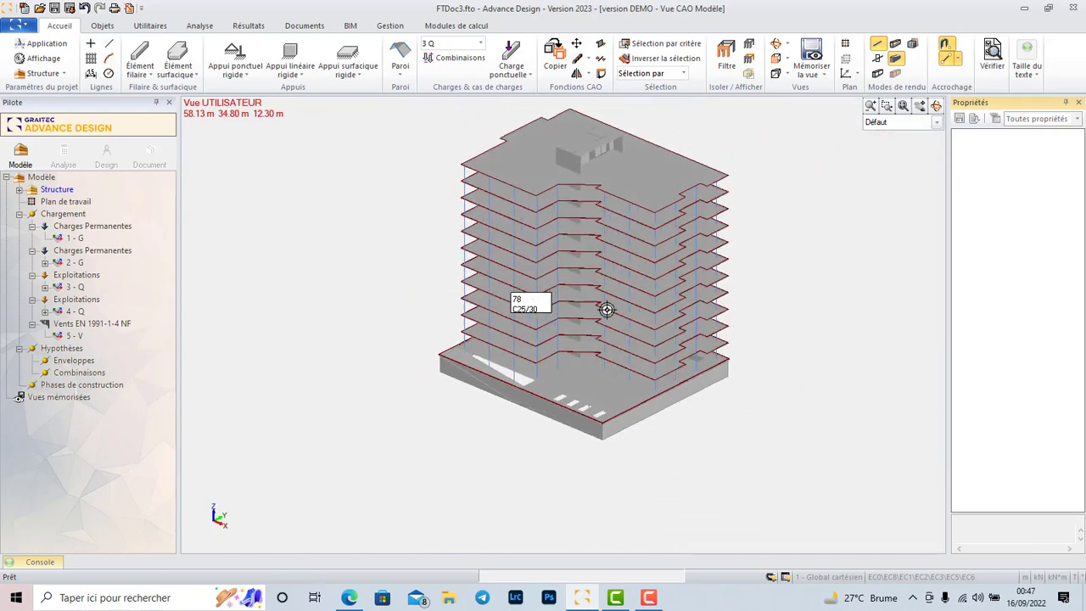
scroll(517, 332, up, 2)
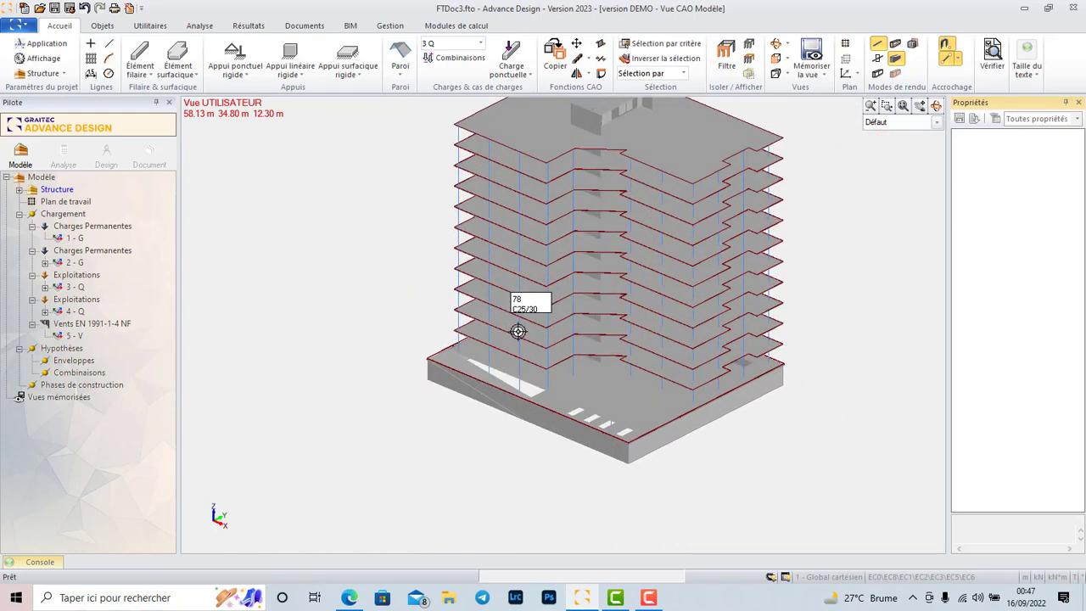
scroll(517, 331, up, 3)
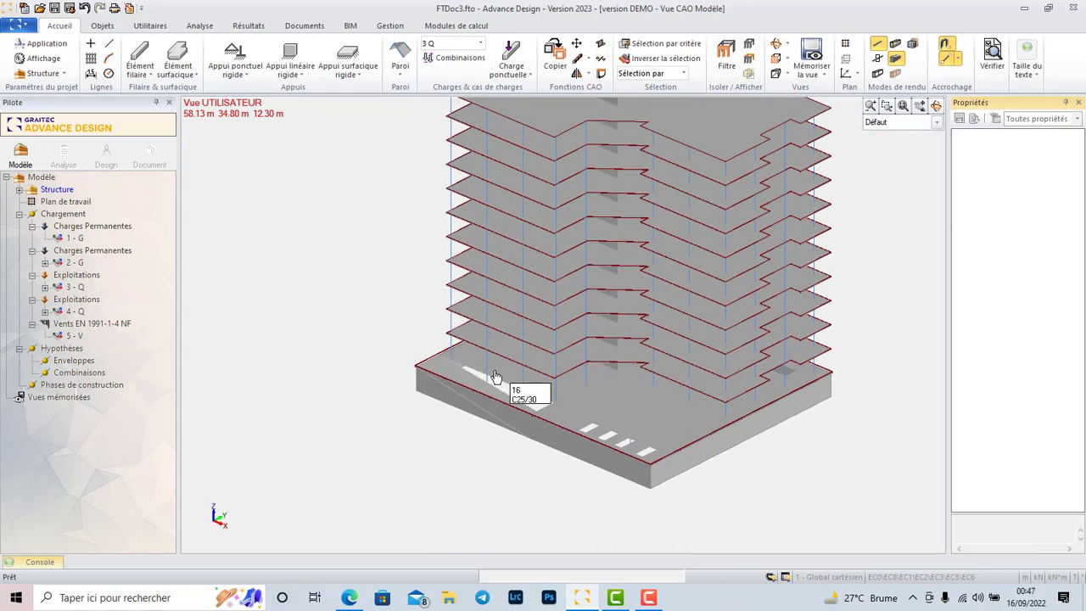
click(404, 76)
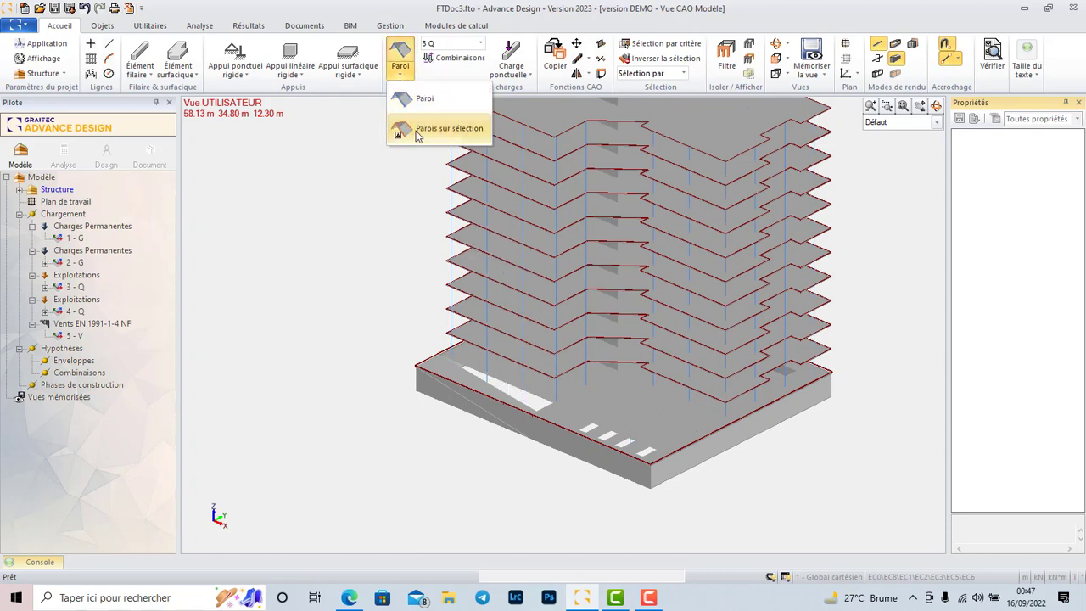
click(407, 77)
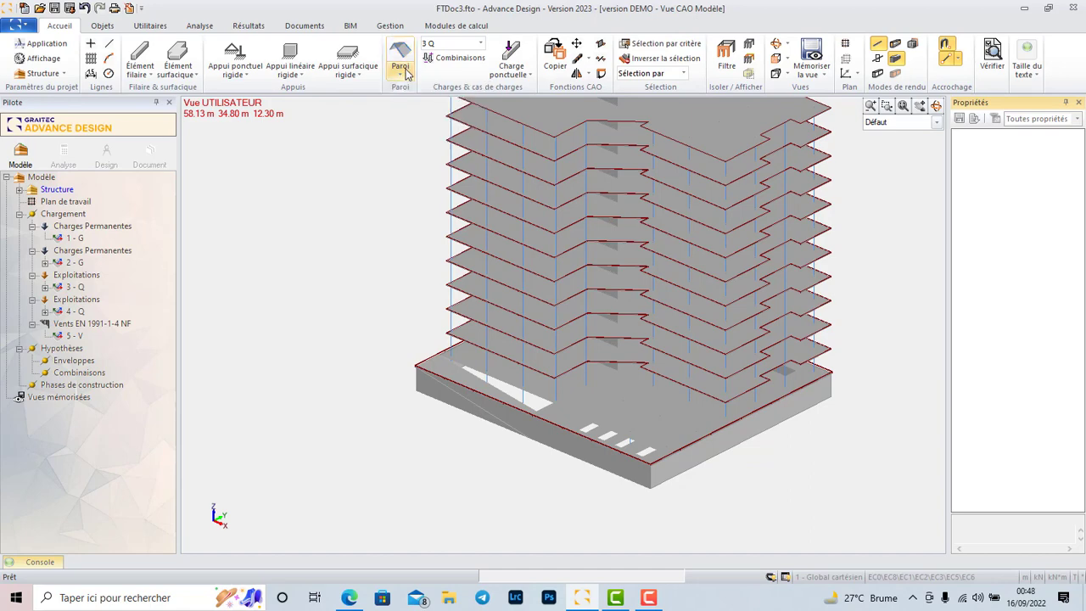
scroll(596, 395, down, 3)
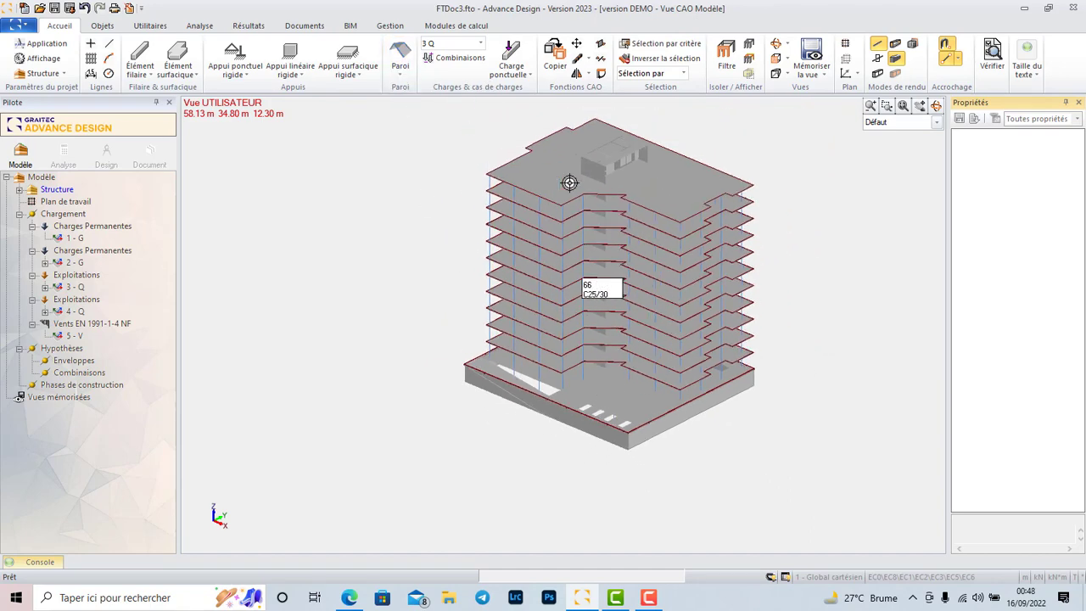
scroll(571, 151, up, 3)
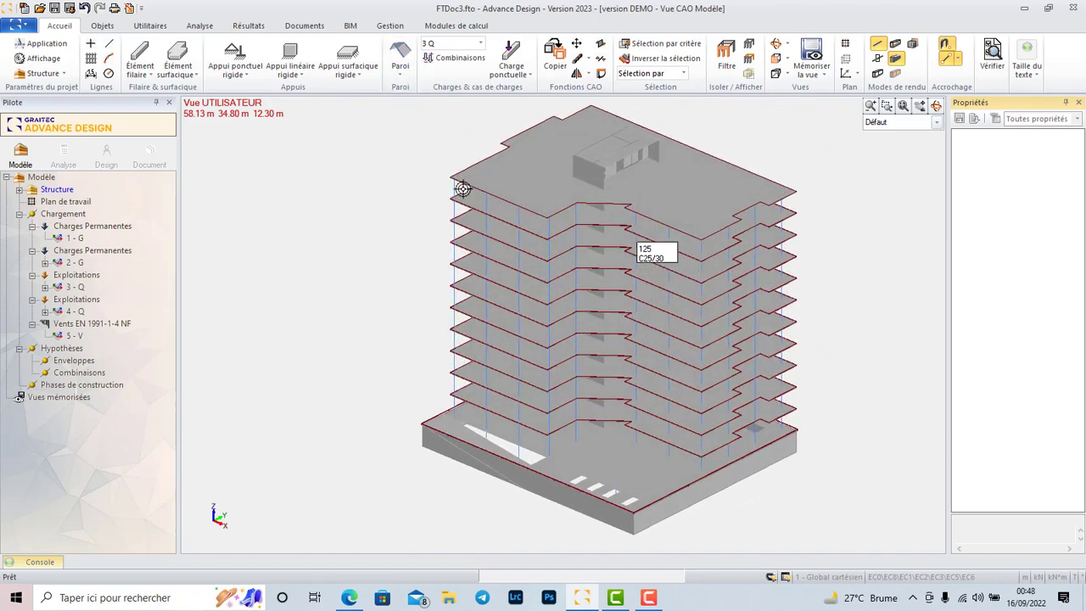
scroll(565, 368, up, 5)
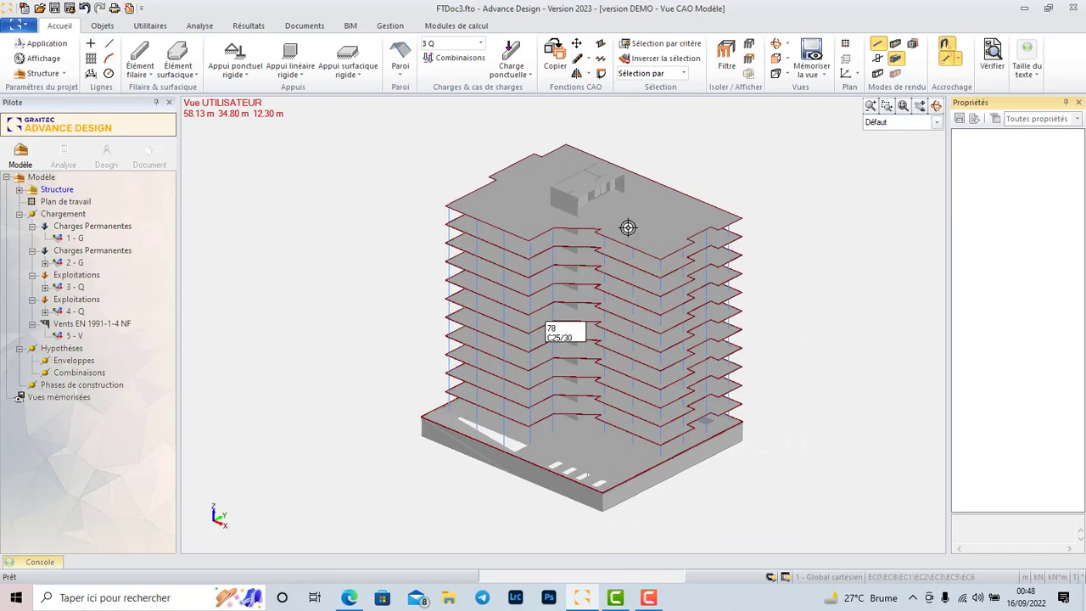
scroll(742, 266, up, 5)
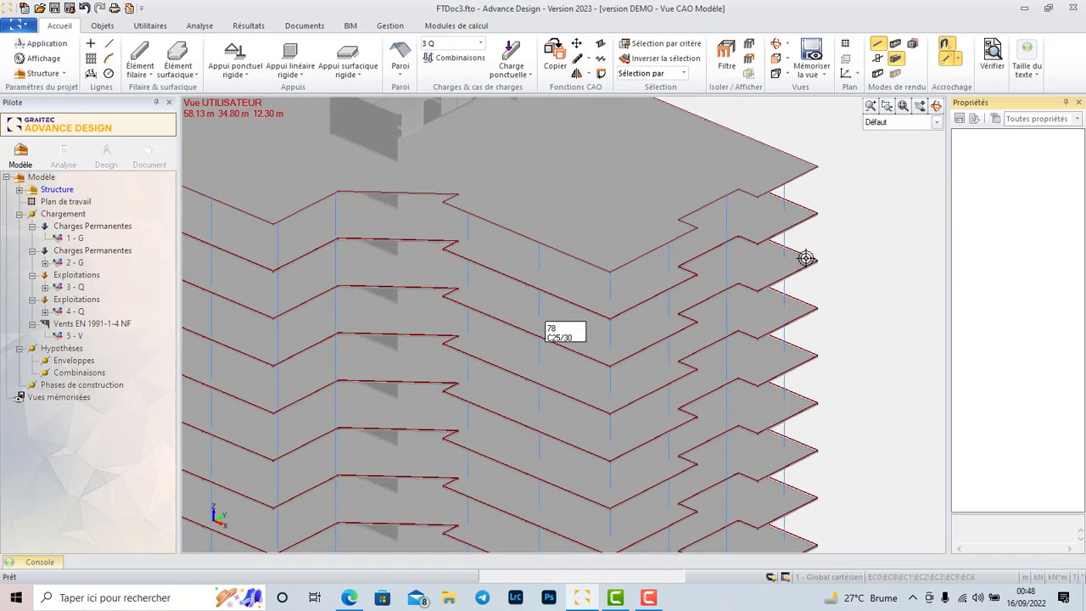
scroll(789, 228, down, 3)
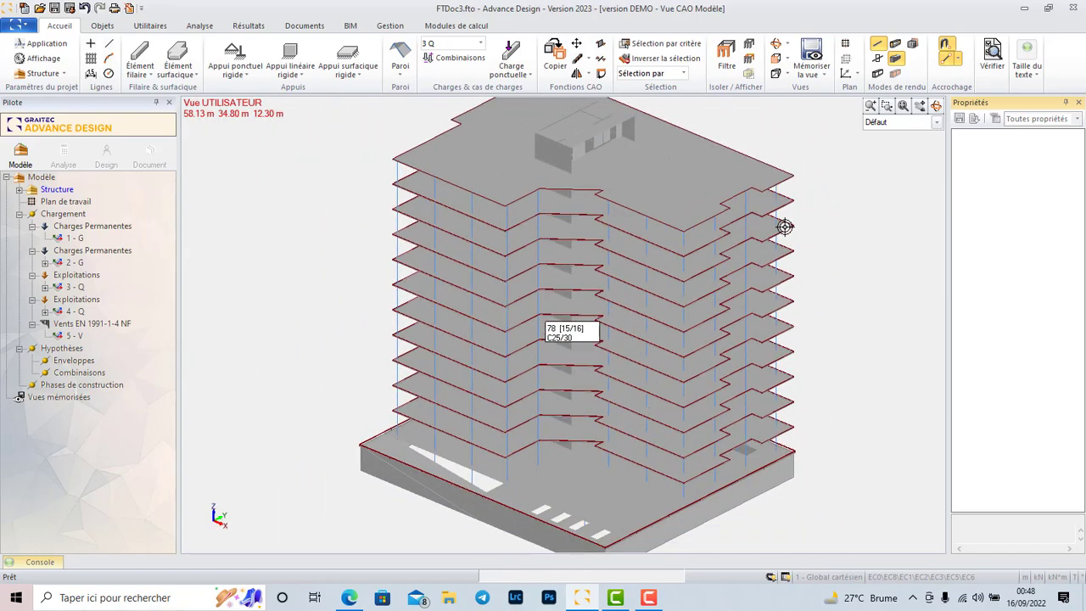
scroll(692, 353, up, 3)
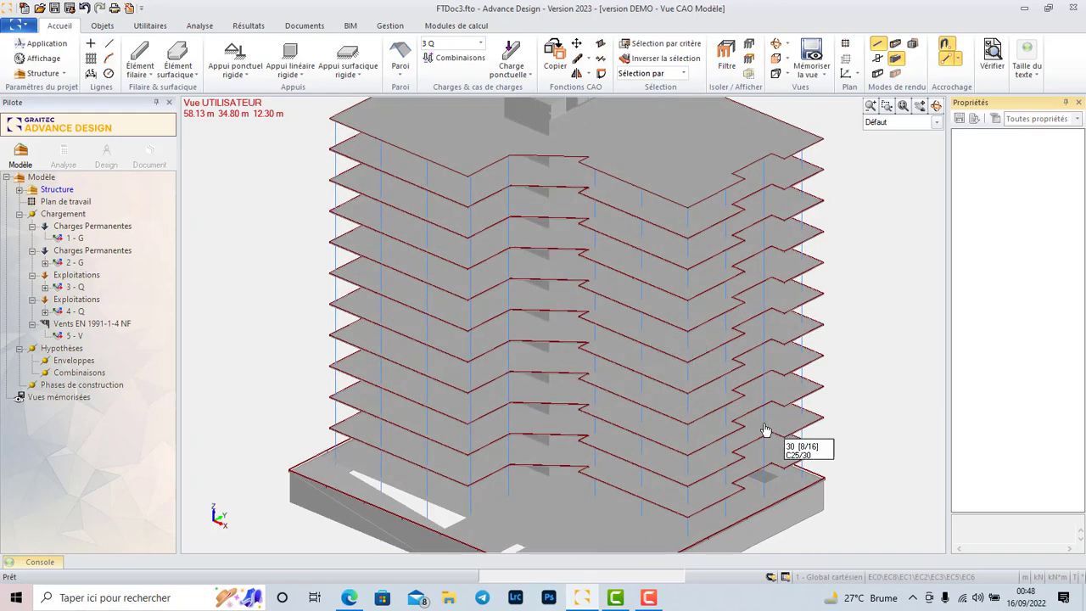
scroll(765, 431, down, 3)
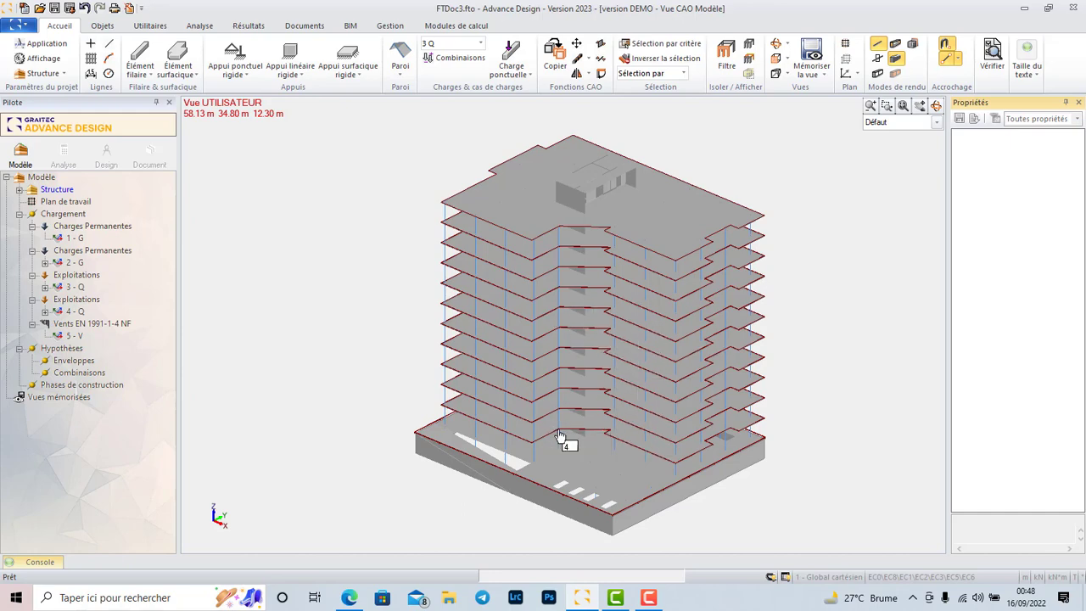
scroll(629, 279, up, 1)
scroll(582, 293, down, 1)
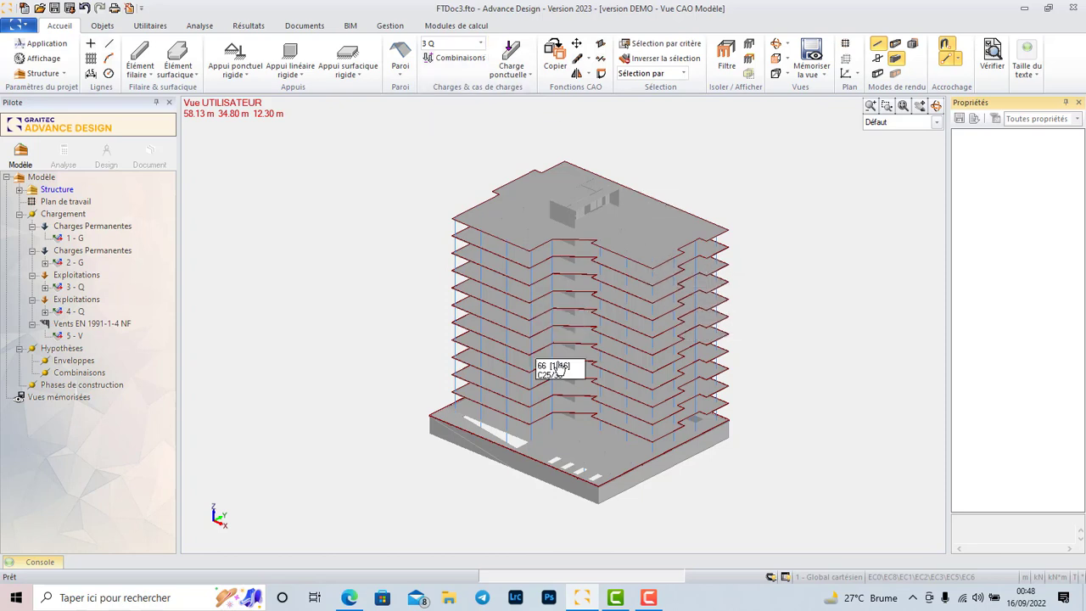
click(406, 74)
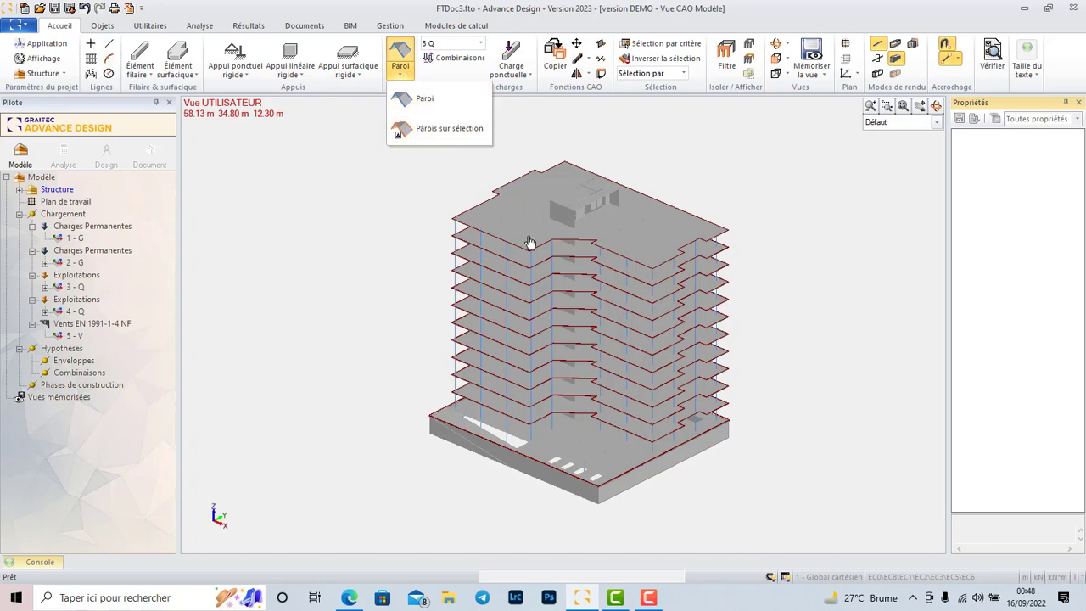
mouse_move(733, 168)
mouse_down()
mouse_move(511, 127)
mouse_move(718, 154)
mouse_up()
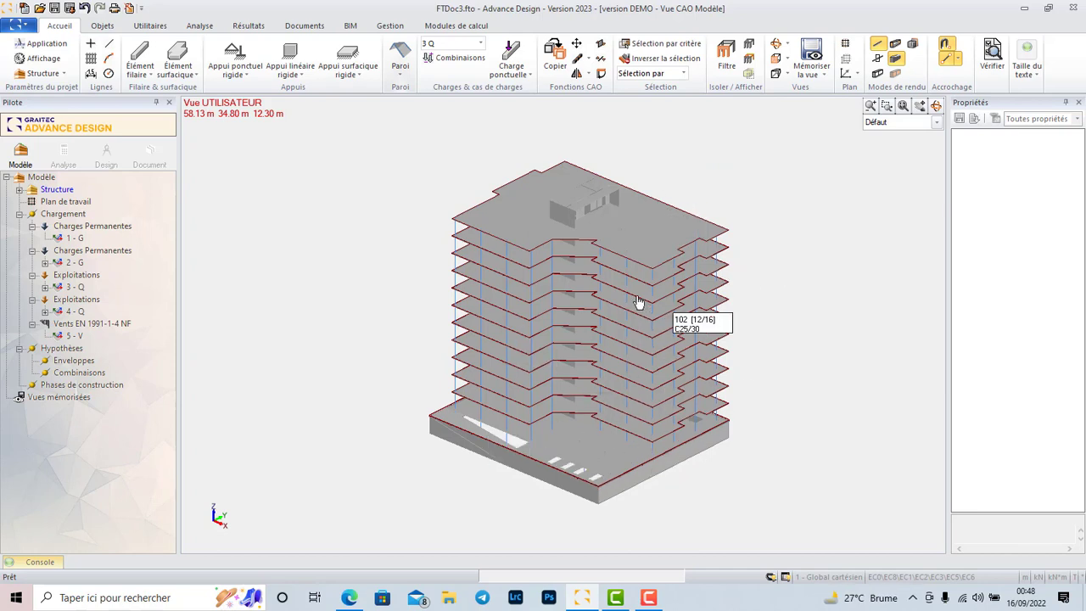
click(480, 43)
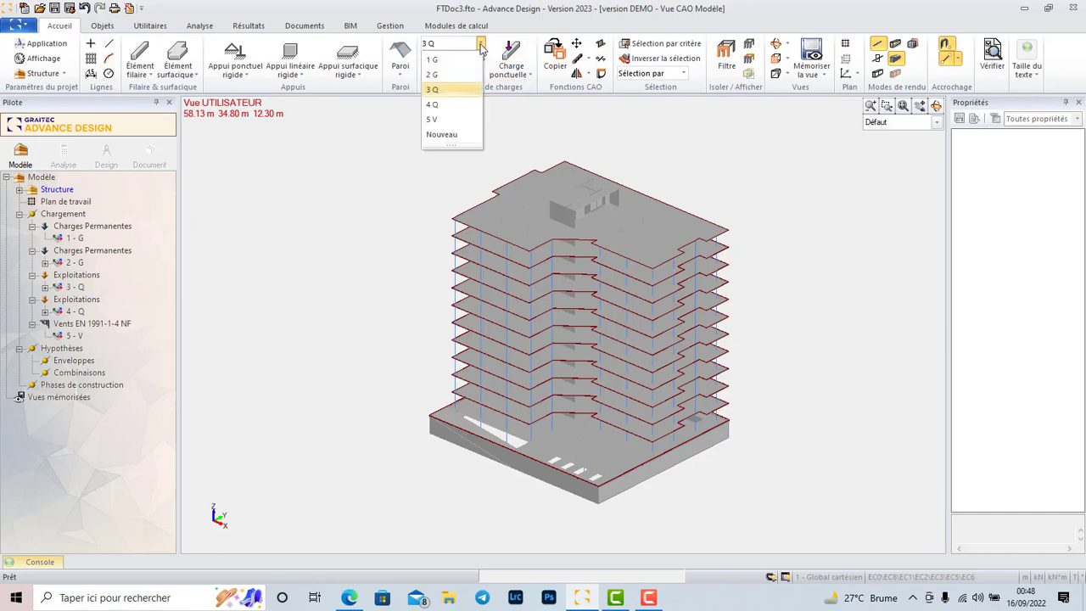
click(452, 136)
click(506, 229)
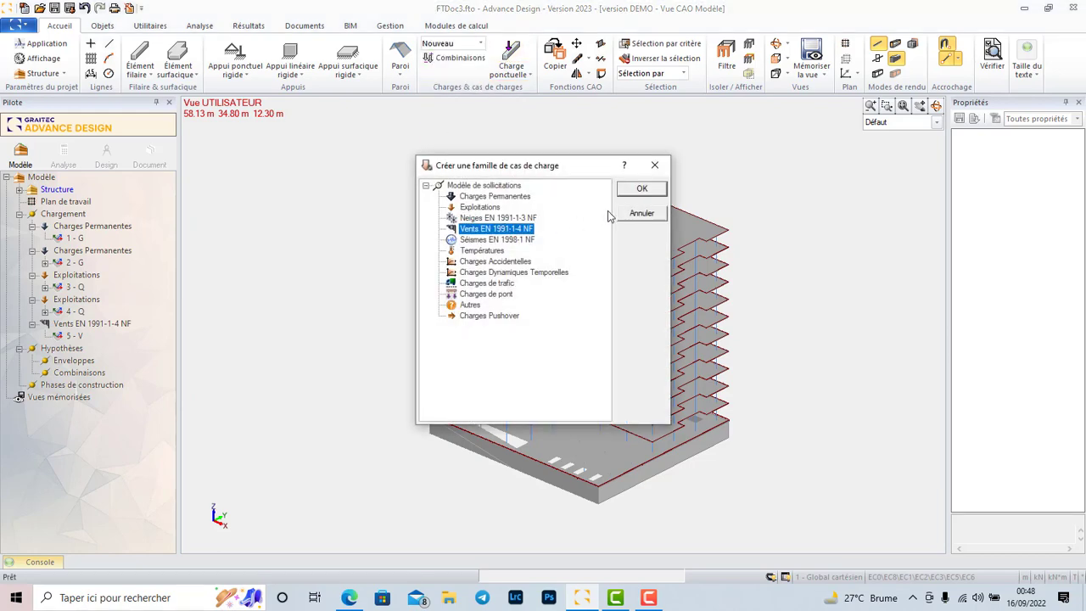
click(642, 213)
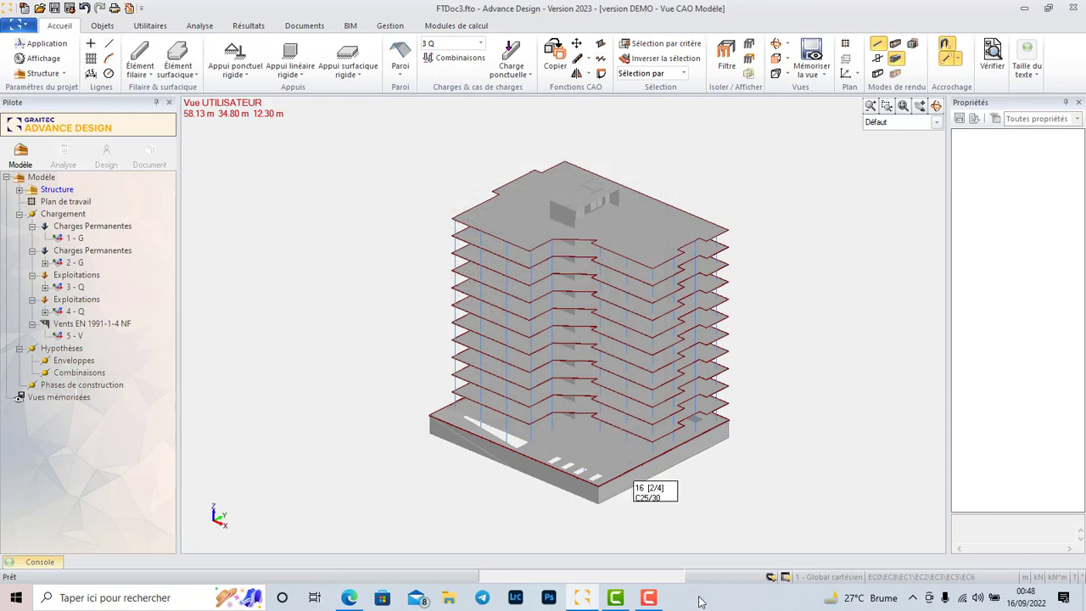
scroll(439, 412, down, 2)
scroll(373, 424, up, 5)
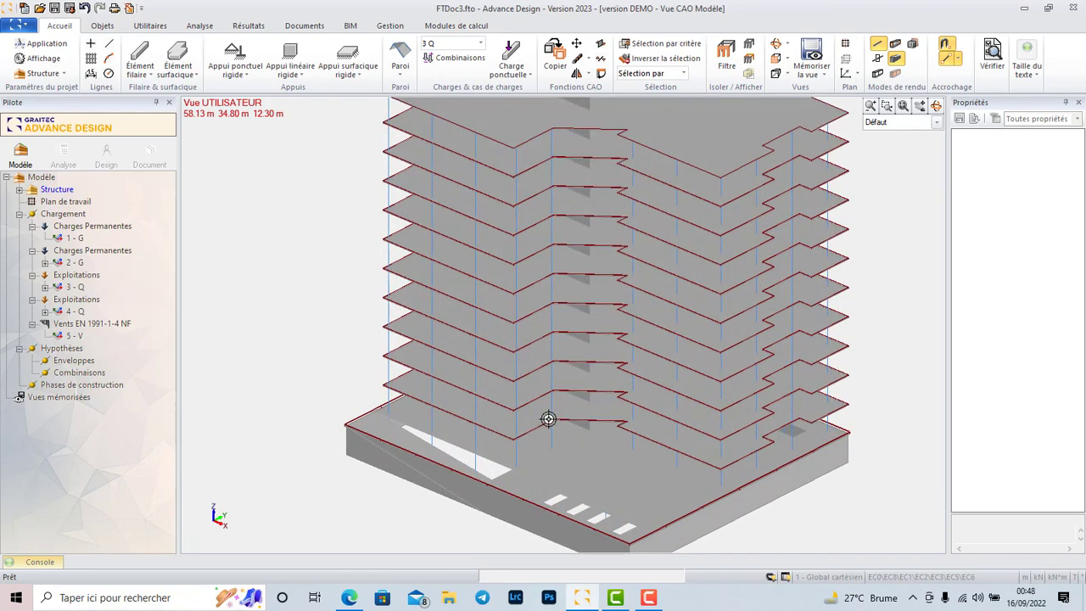
scroll(524, 410, down, 3)
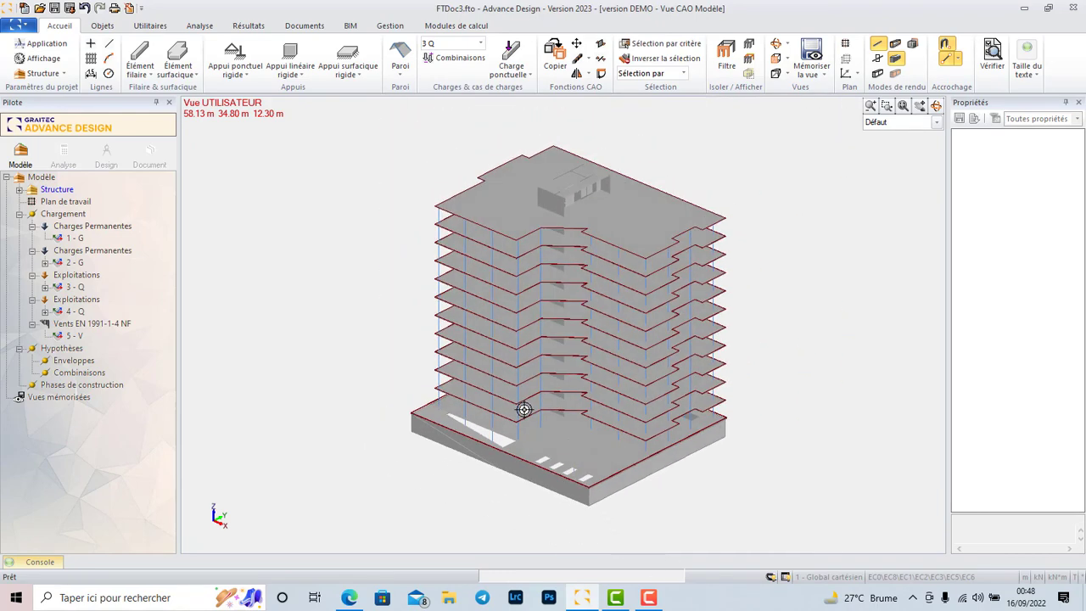
scroll(586, 462, down, 2)
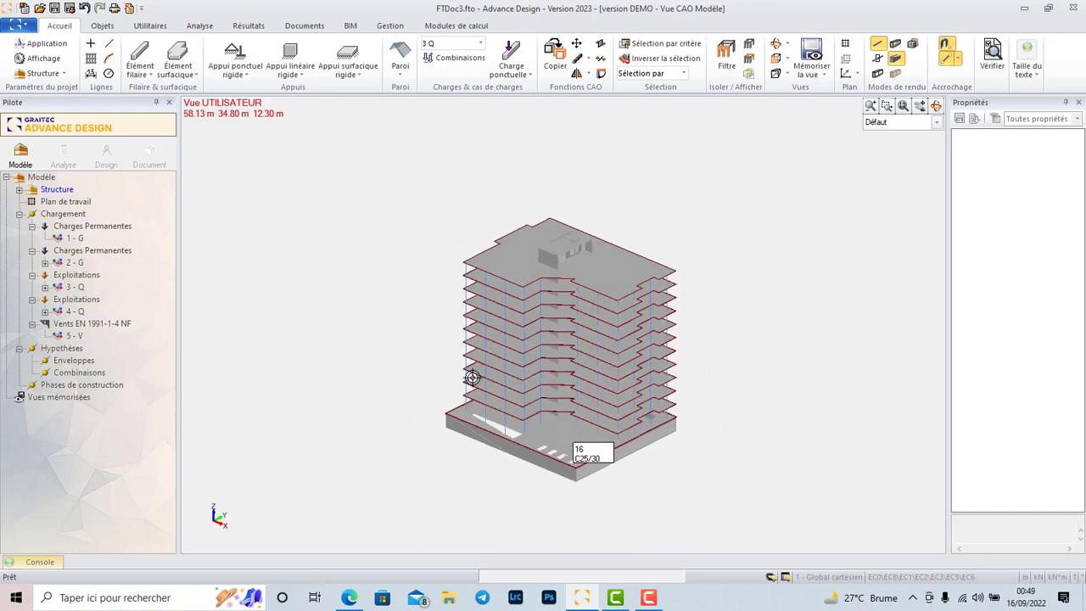
scroll(514, 450, up, 3)
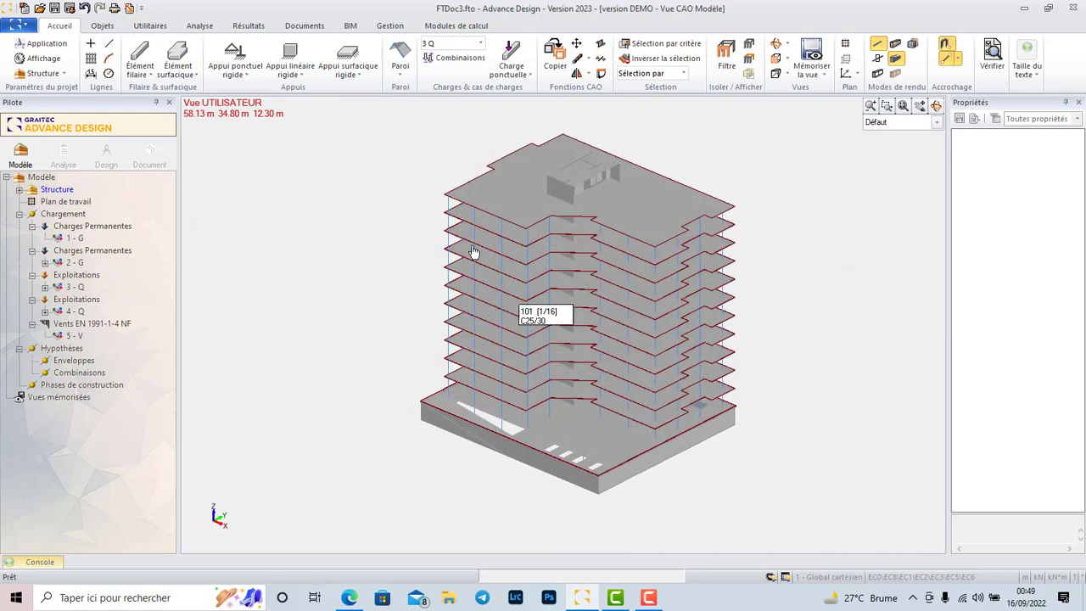
scroll(594, 183, up, 3)
scroll(604, 177, down, 4)
scroll(684, 184, up, 1)
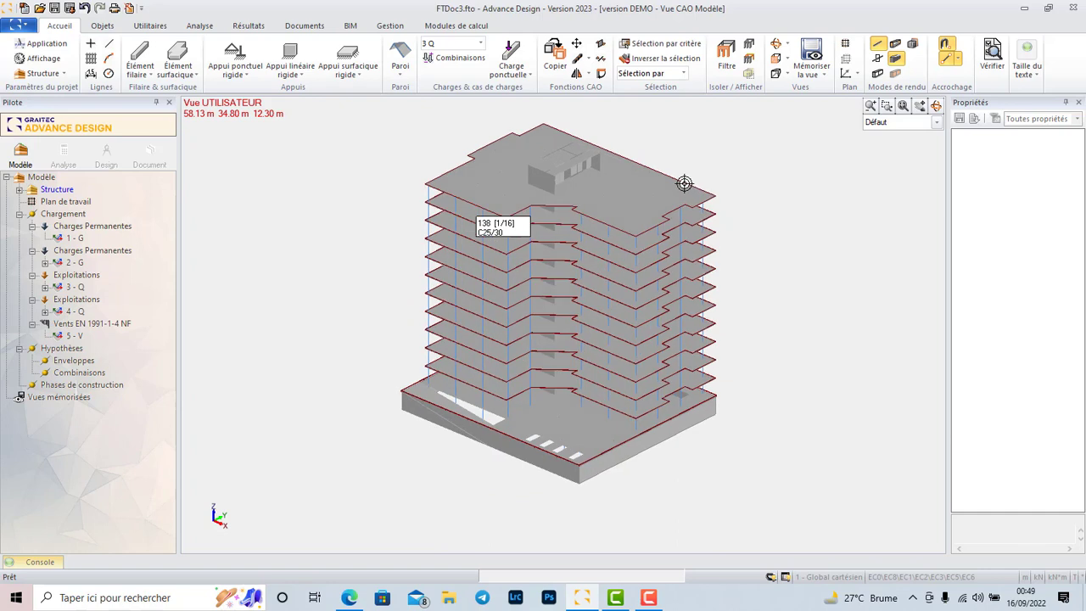
scroll(412, 167, up, 2)
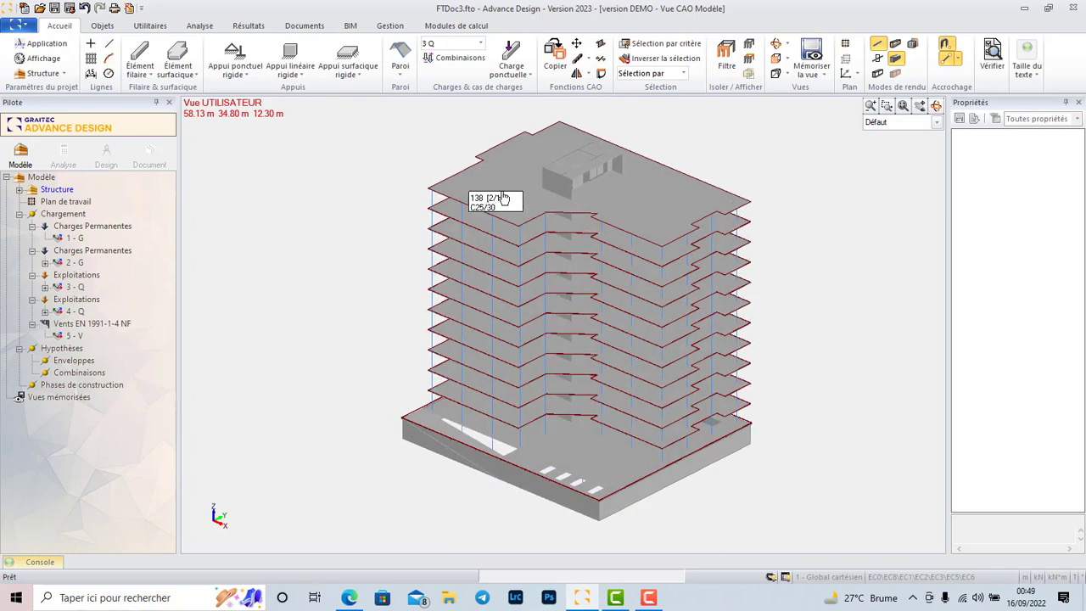
Generate the simplified combinations for ELU STR/GEO, ELS Caractéristique and Quasi-permanente with live loads as base action, update the load case codes, and accept the list.
click(439, 57)
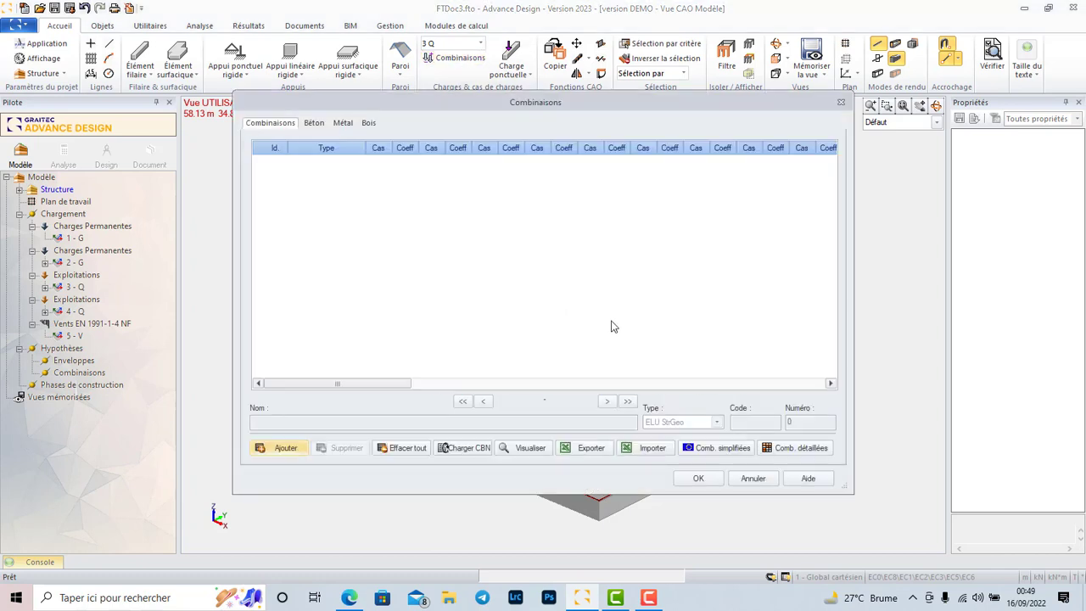
click(720, 449)
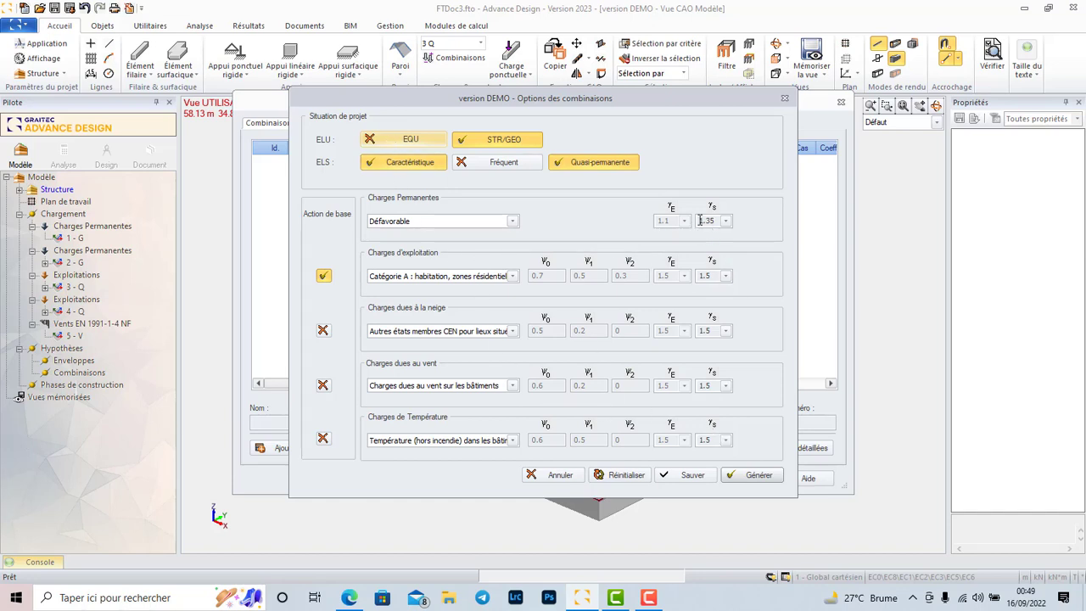
click(756, 476)
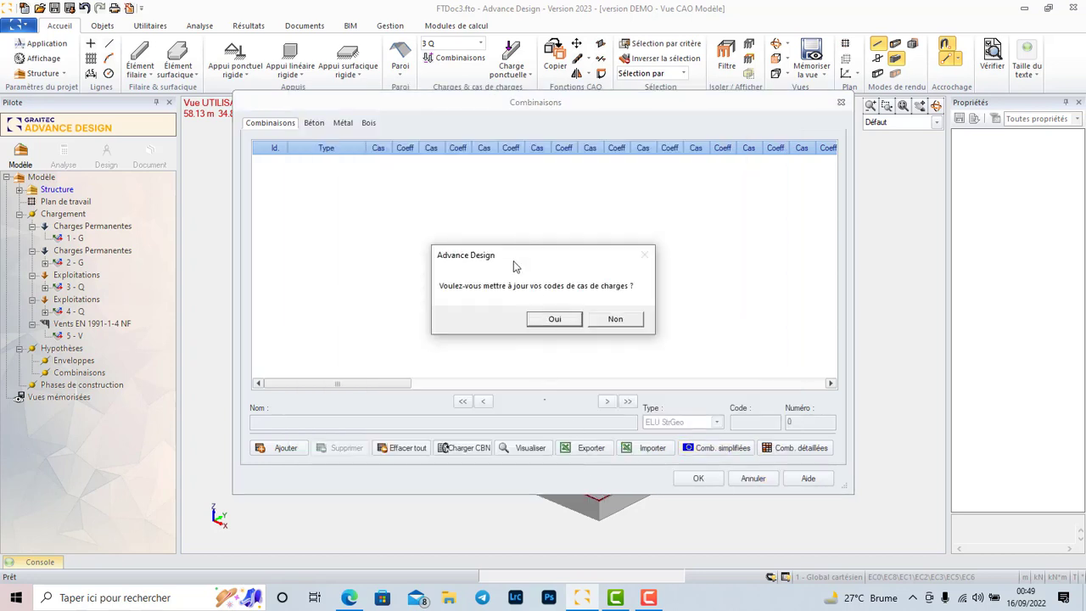
click(556, 319)
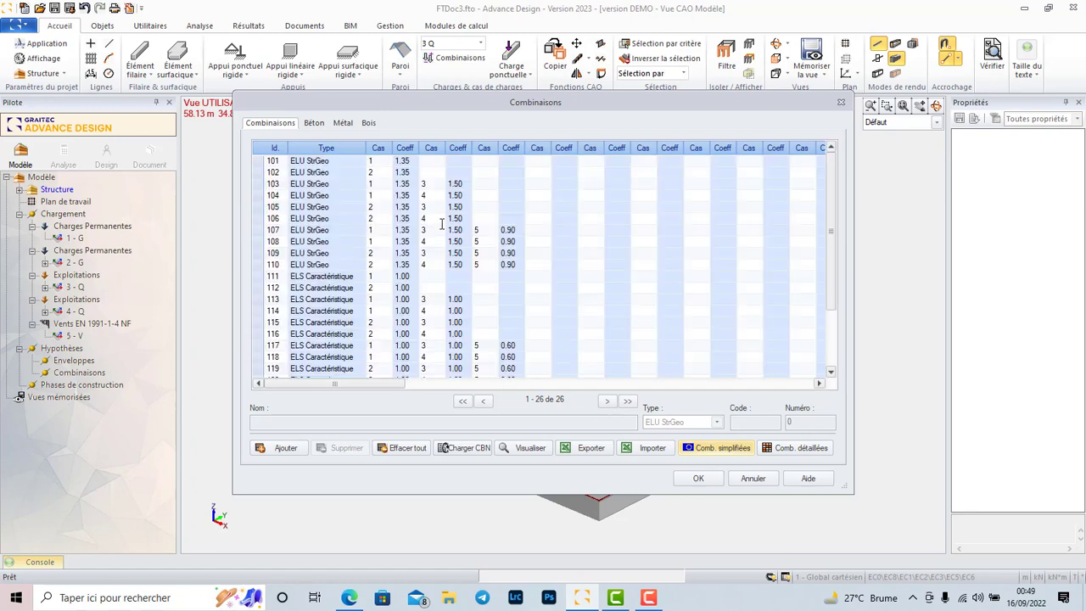
scroll(532, 253, down, 5)
scroll(434, 225, up, 2)
scroll(416, 255, down, 3)
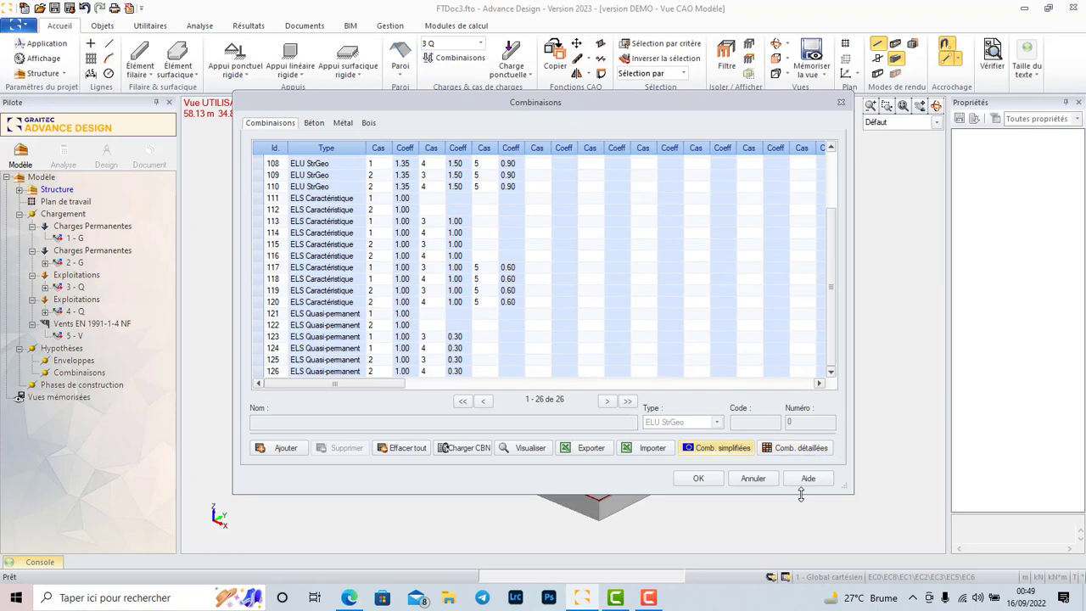
click(704, 479)
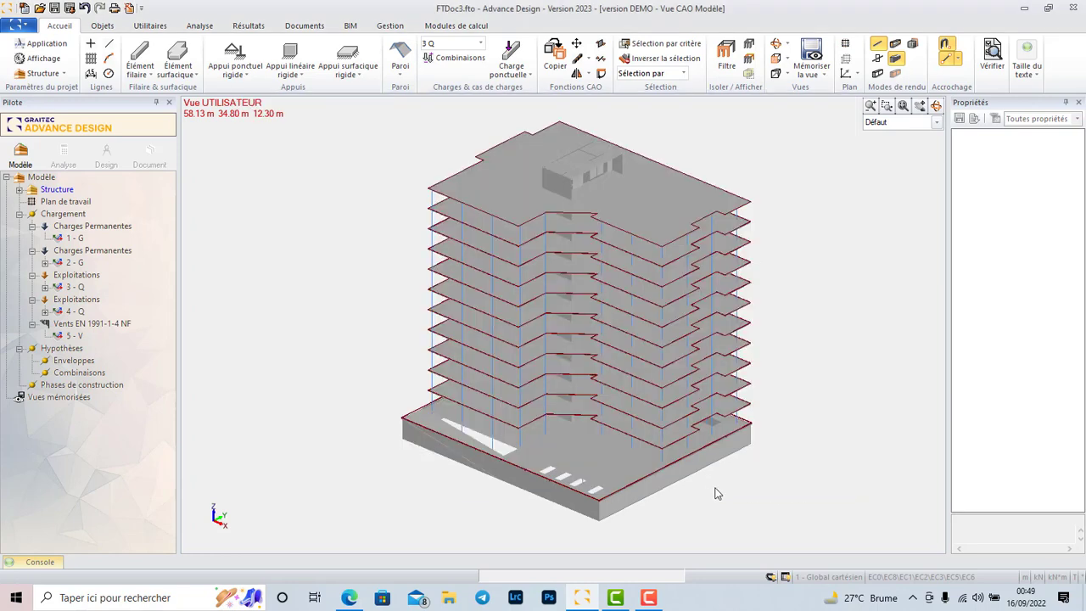
Examine the base slab, its outer corner and the basement wall beneath the building.
click(481, 44)
click(481, 43)
scroll(607, 310, down, 5)
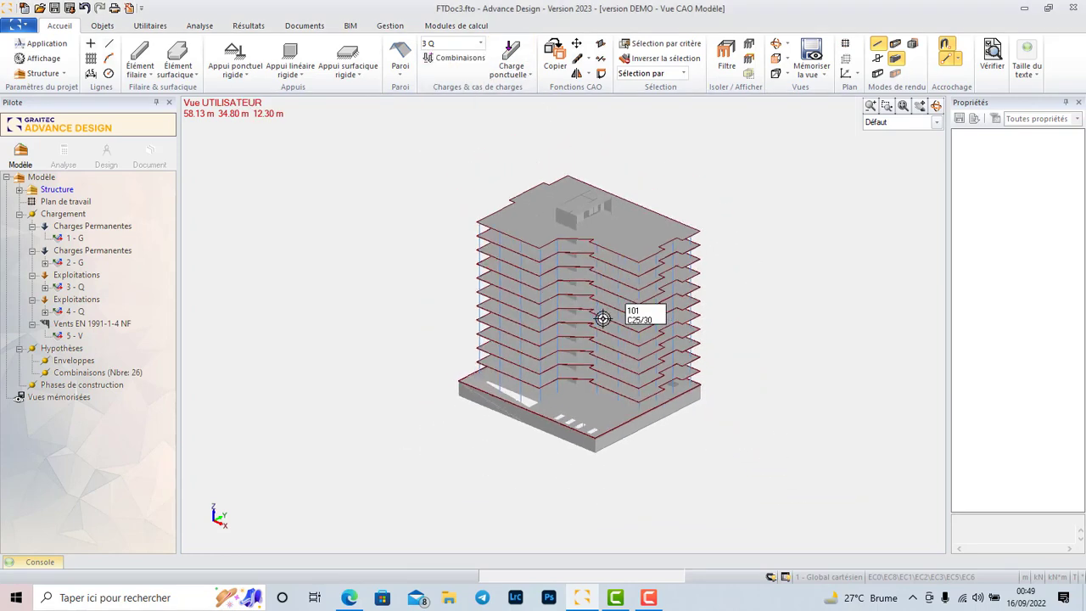
scroll(552, 365, up, 1)
scroll(519, 277, up, 5)
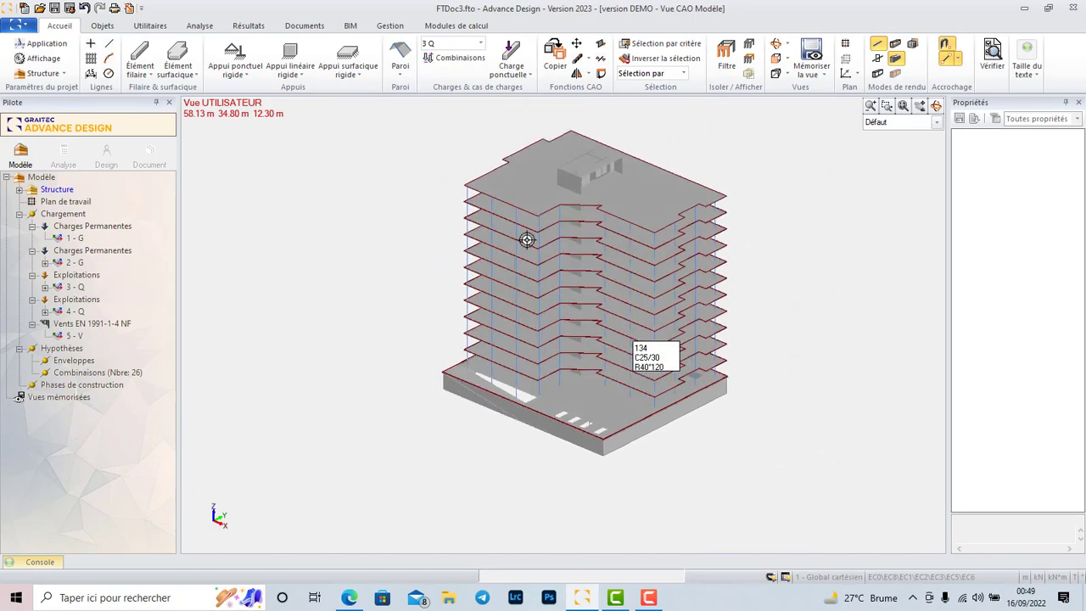
scroll(442, 450, up, 5)
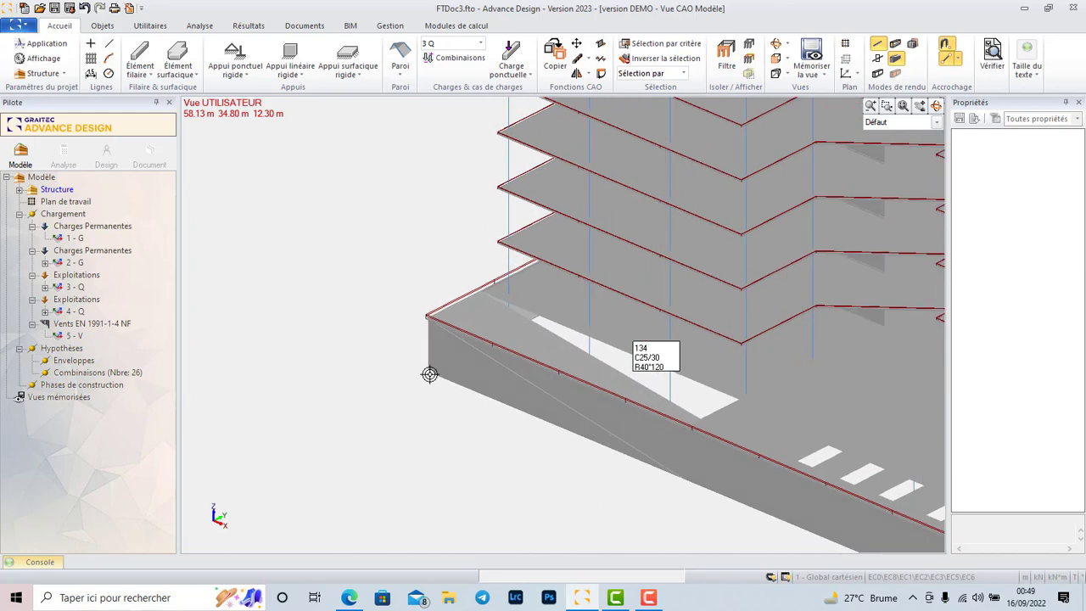
scroll(433, 374, up, 3)
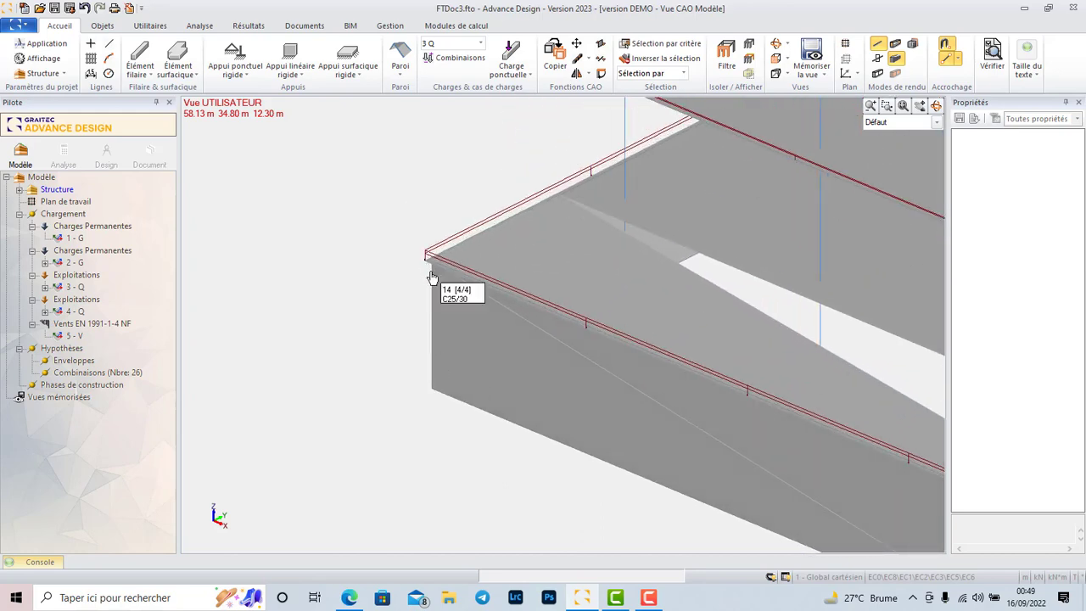
scroll(437, 264, down, 1)
scroll(440, 268, down, 5)
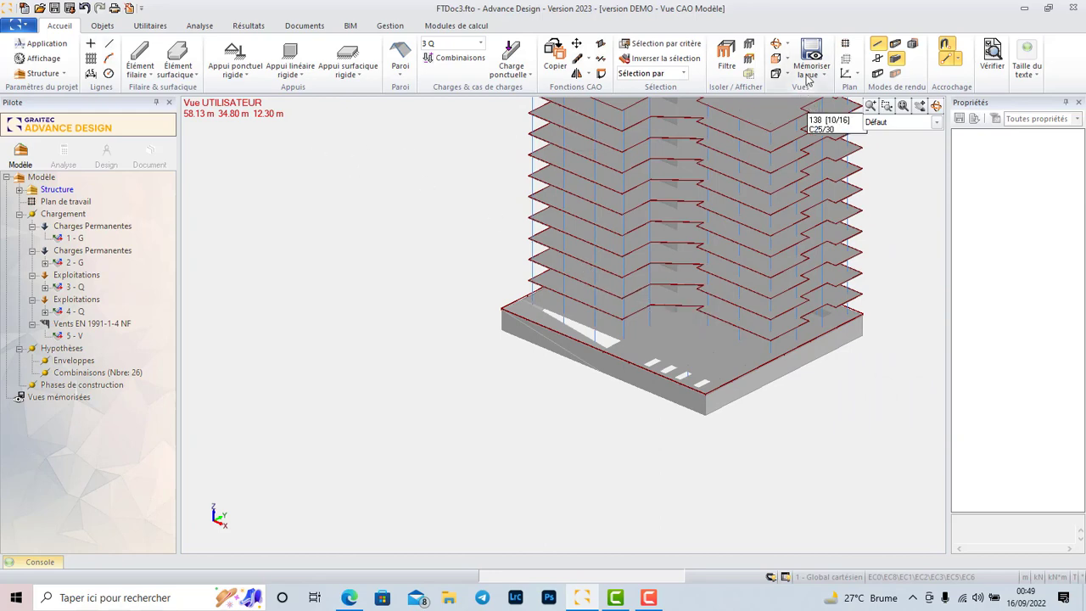
Show the building in top view and set the thickness of a new horizontal surface element to 100 cm.
click(772, 57)
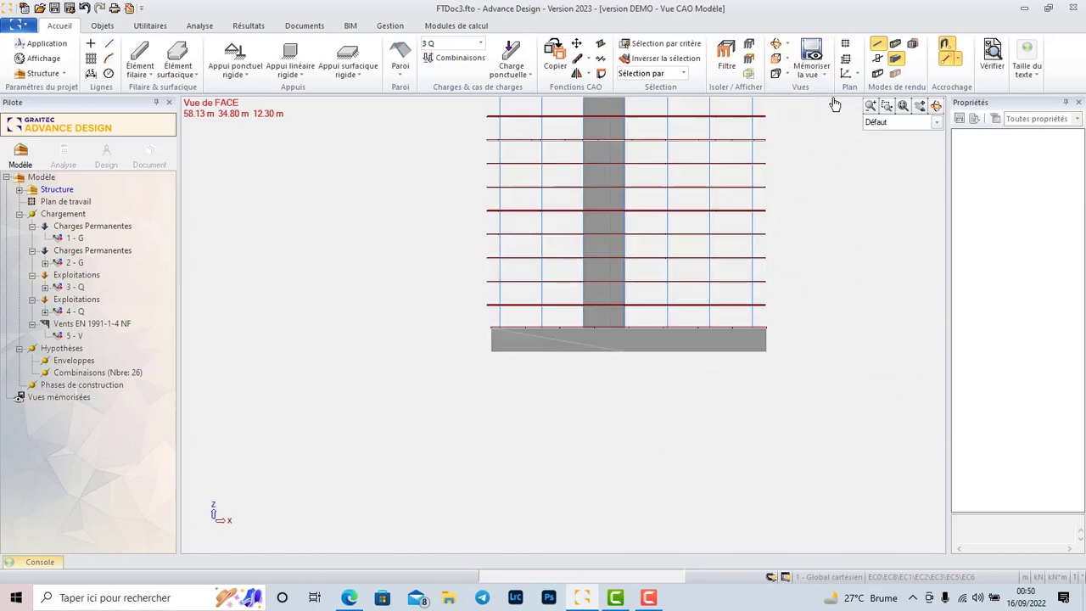
click(789, 61)
click(779, 110)
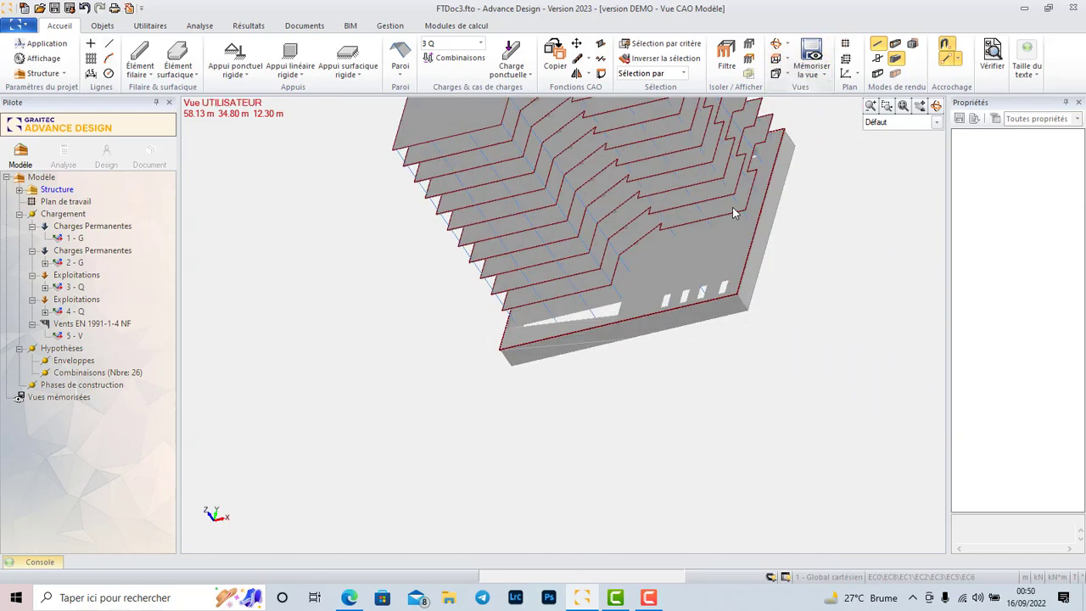
scroll(616, 404, down, 3)
scroll(739, 289, up, 2)
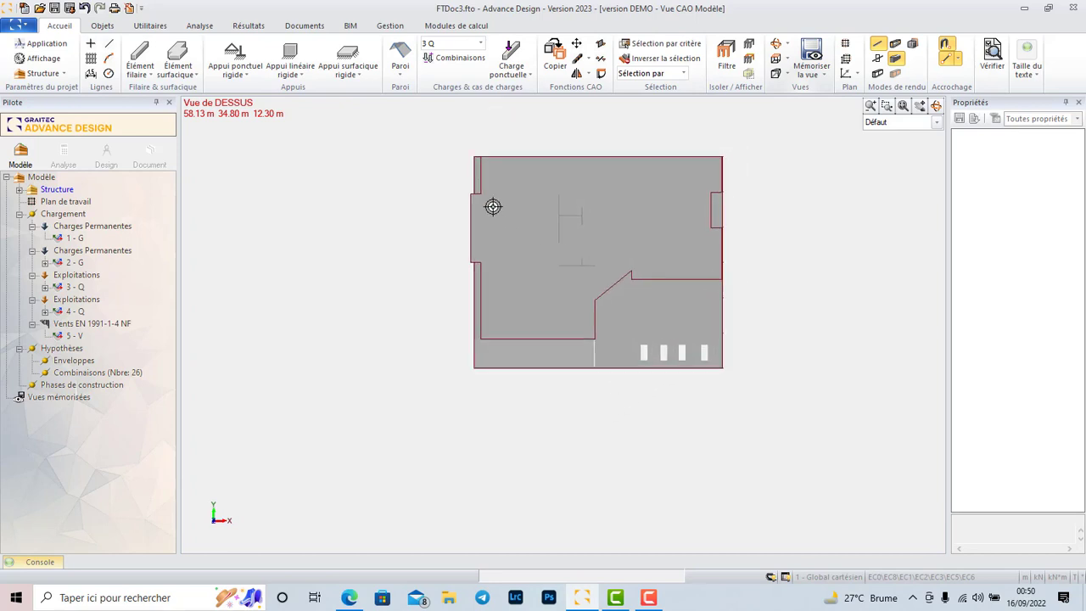
scroll(514, 177, up, 3)
scroll(503, 166, up, 1)
scroll(451, 153, down, 2)
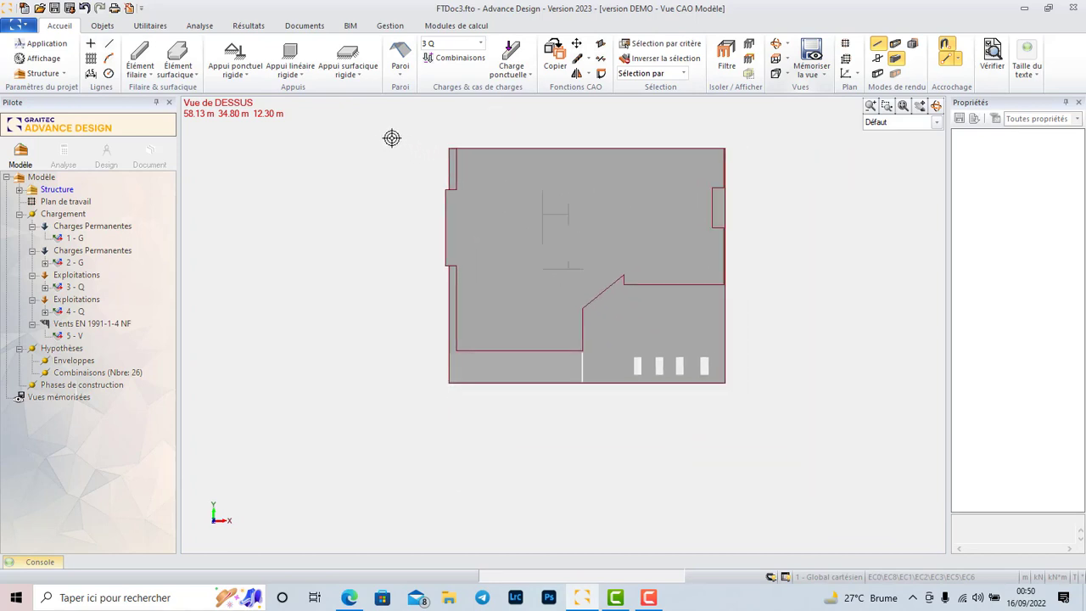
click(188, 80)
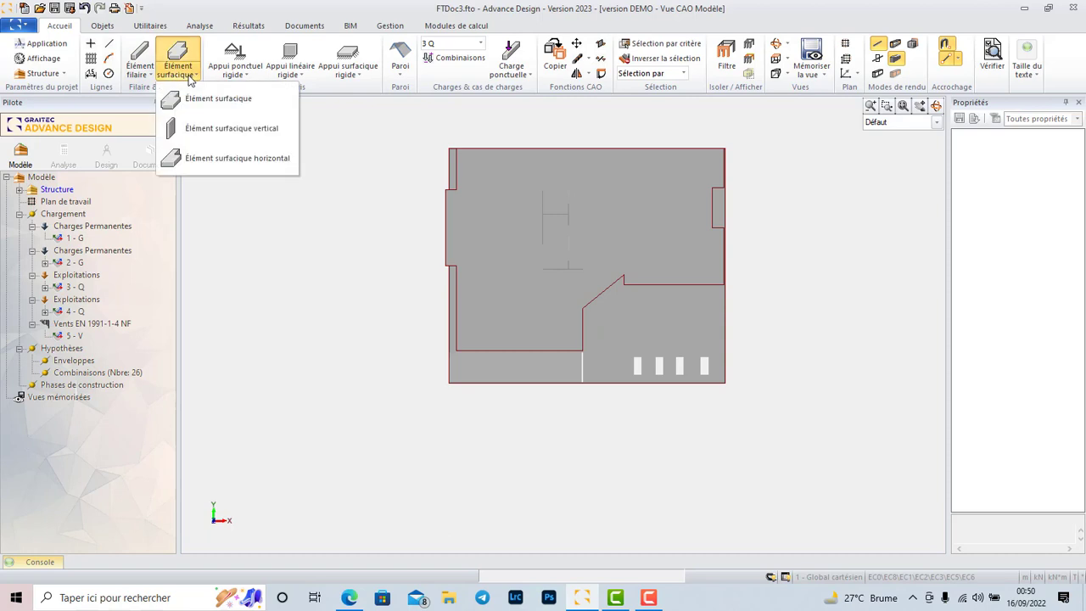
click(274, 161)
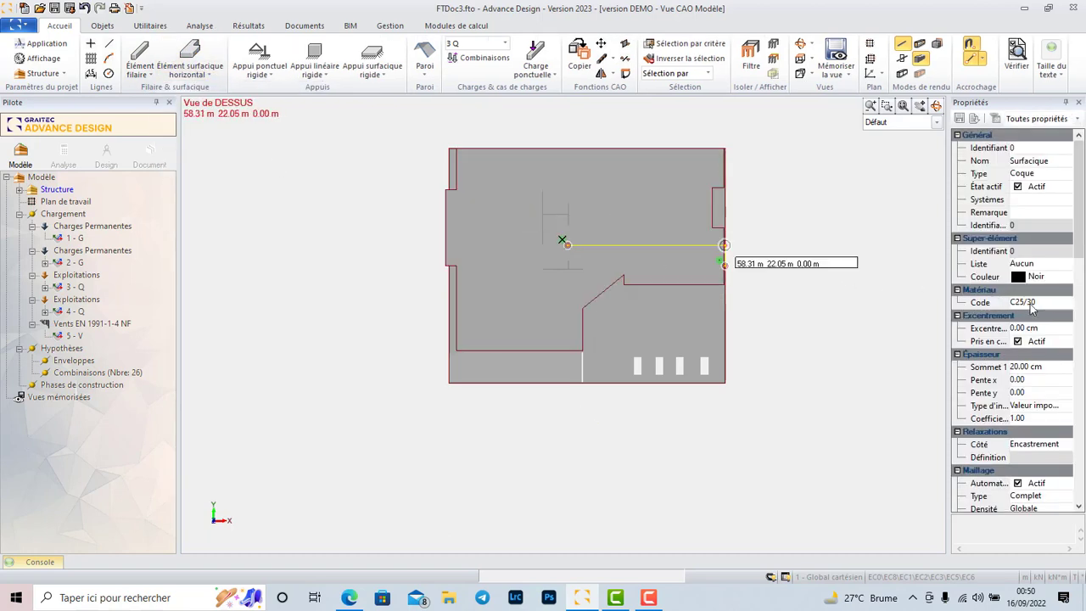
click(1029, 369)
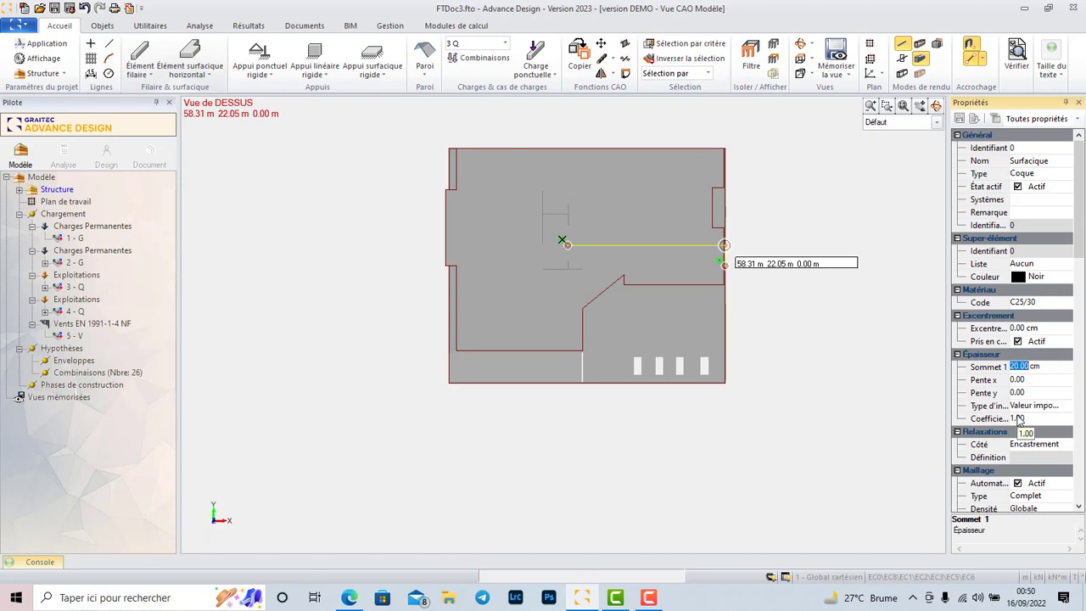
text(1)
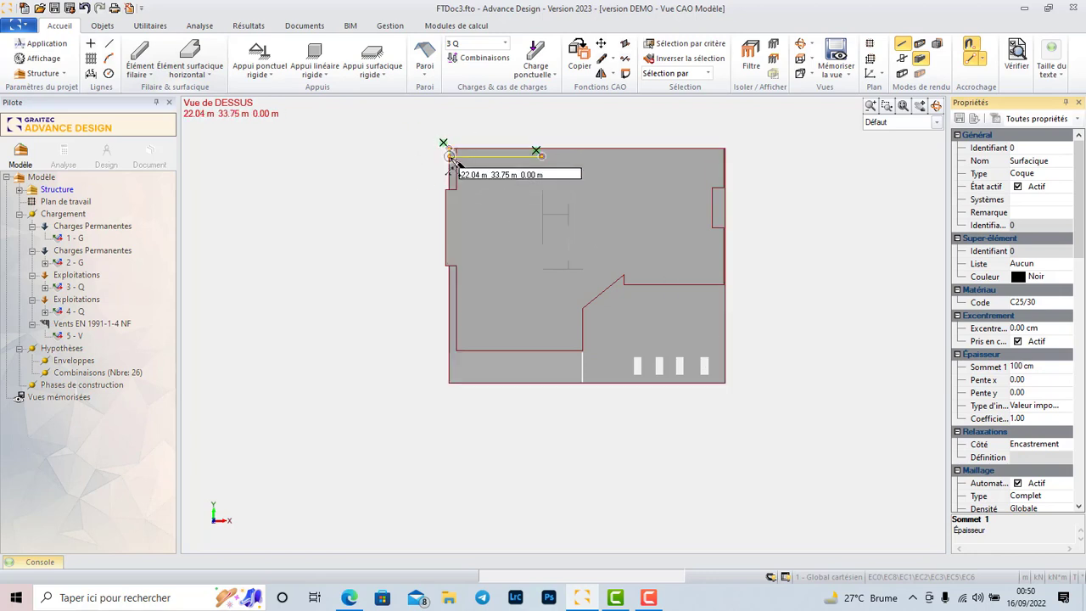
Add a subsystem named radier to the cave level of the structure.
click(37, 178)
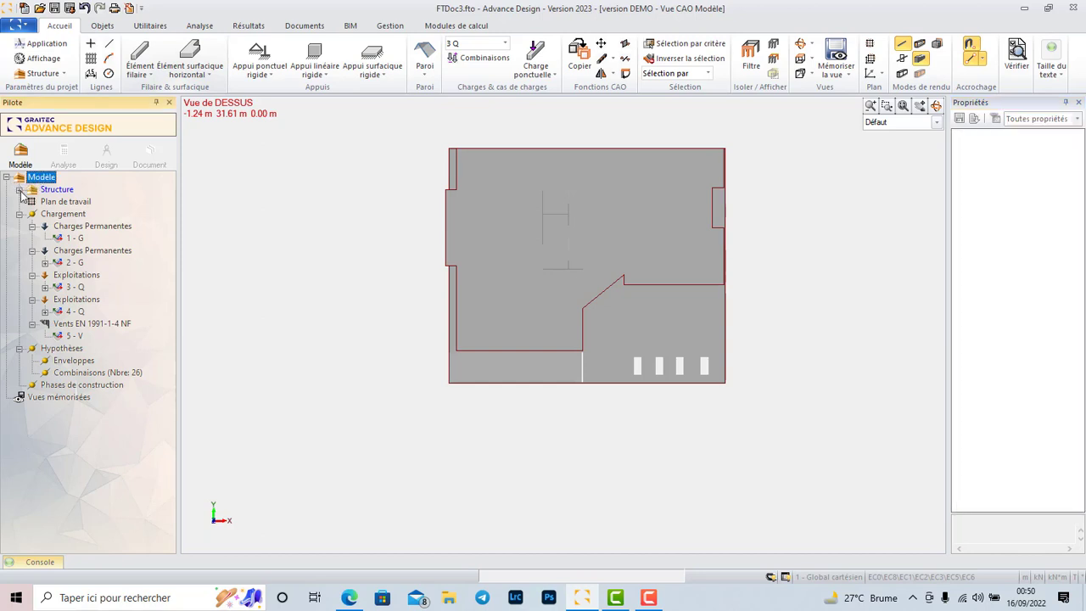
click(19, 190)
click(64, 204)
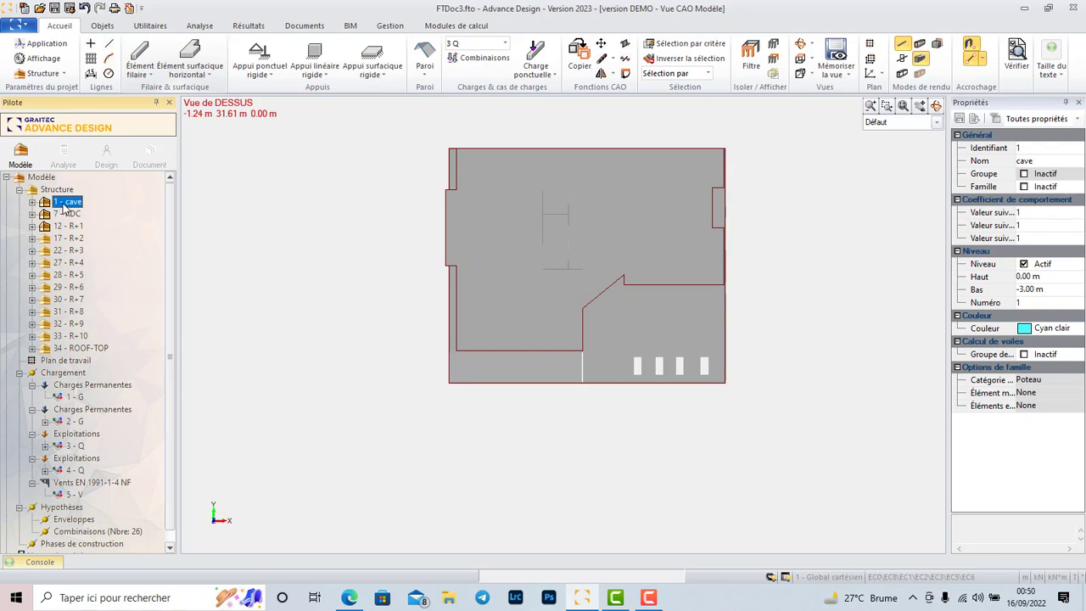
double_click(66, 204)
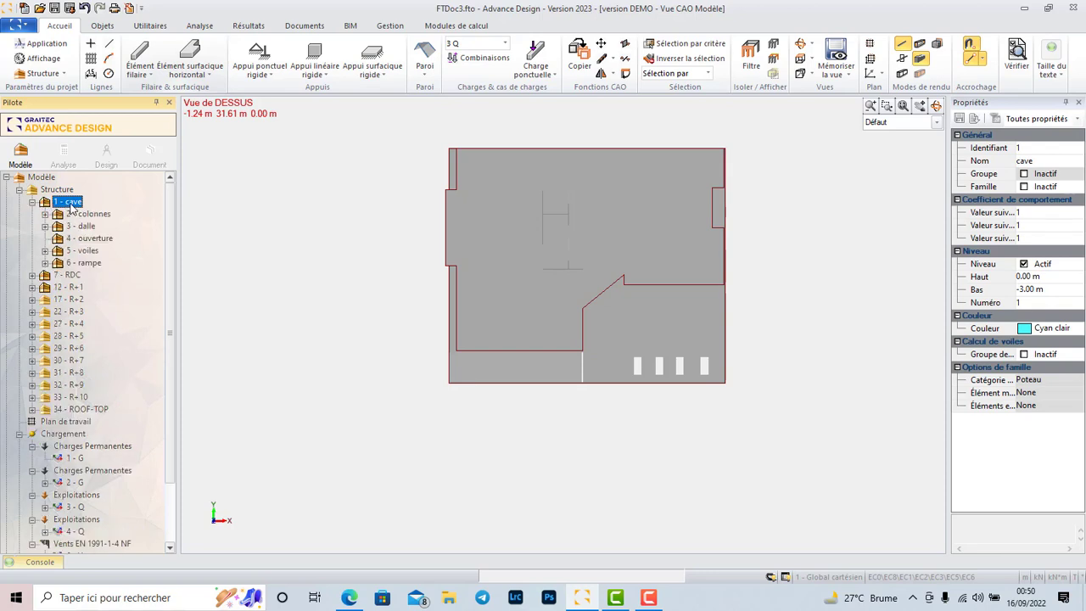
key(Insert)
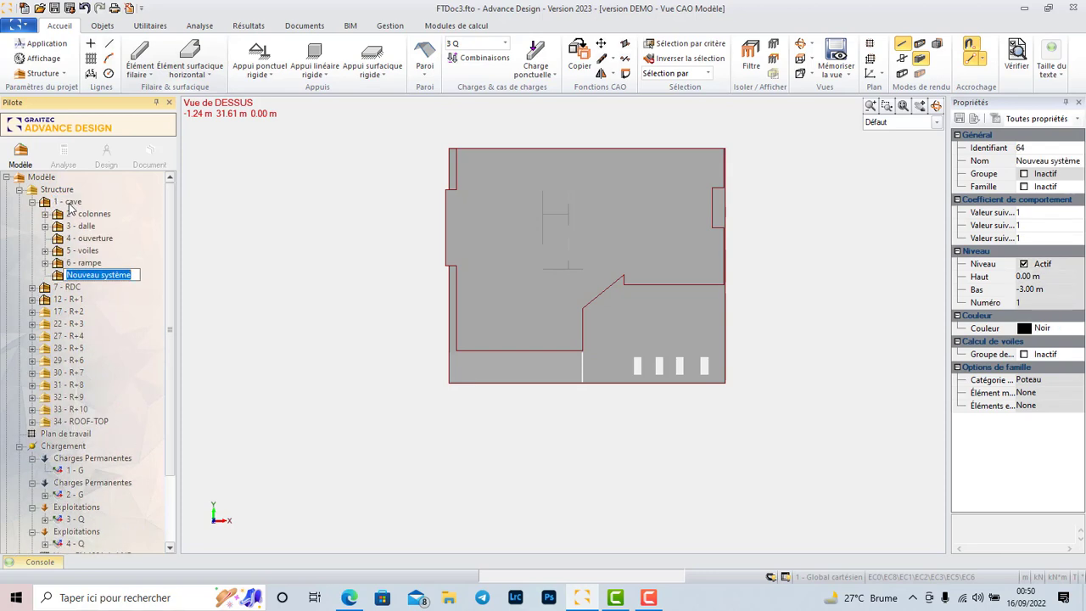
text(radi)
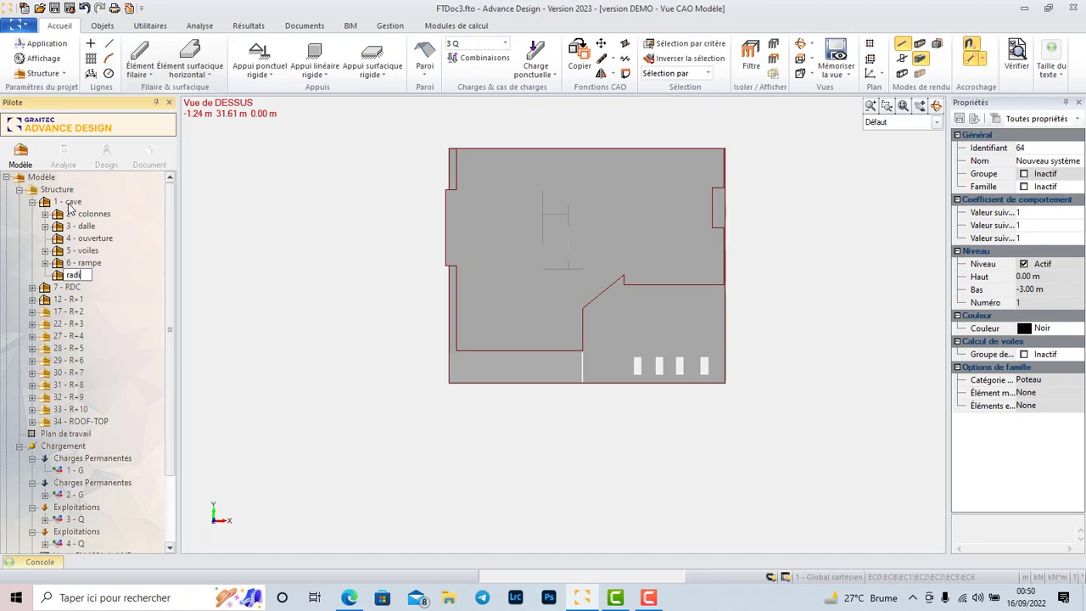
text(er)
click(132, 286)
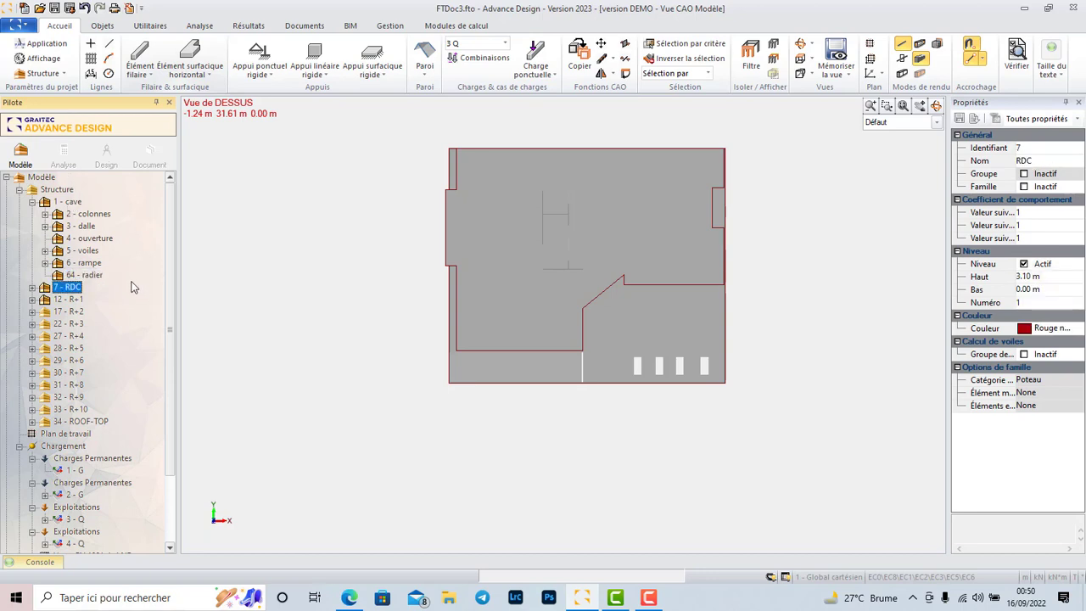
Draw the horizontal surface element in the radier system over the full rectangular footprint of the base, starting from its upper-left plan corner.
click(89, 276)
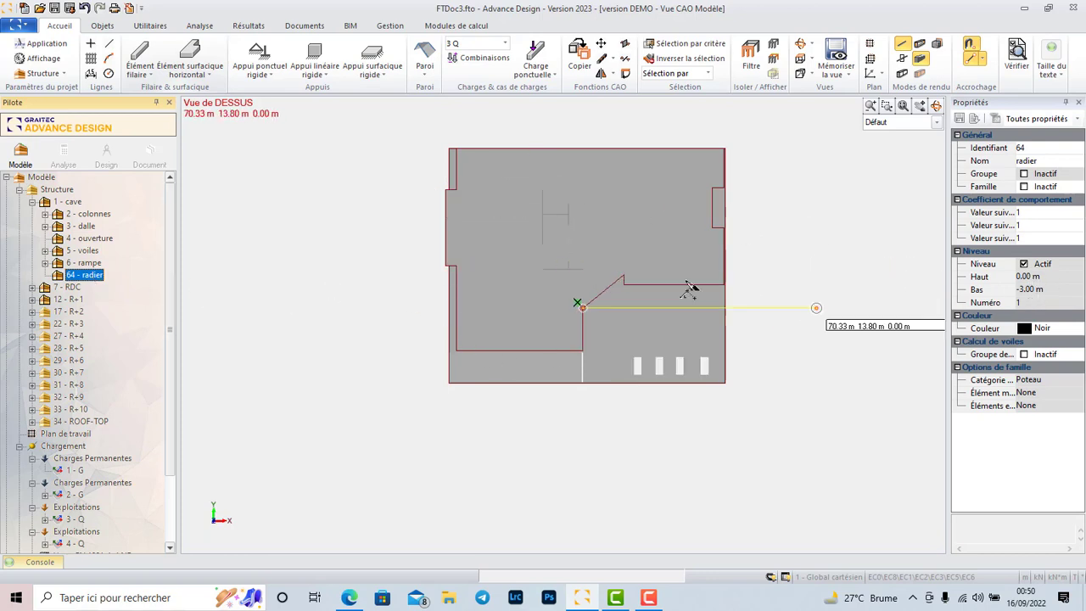
click(452, 152)
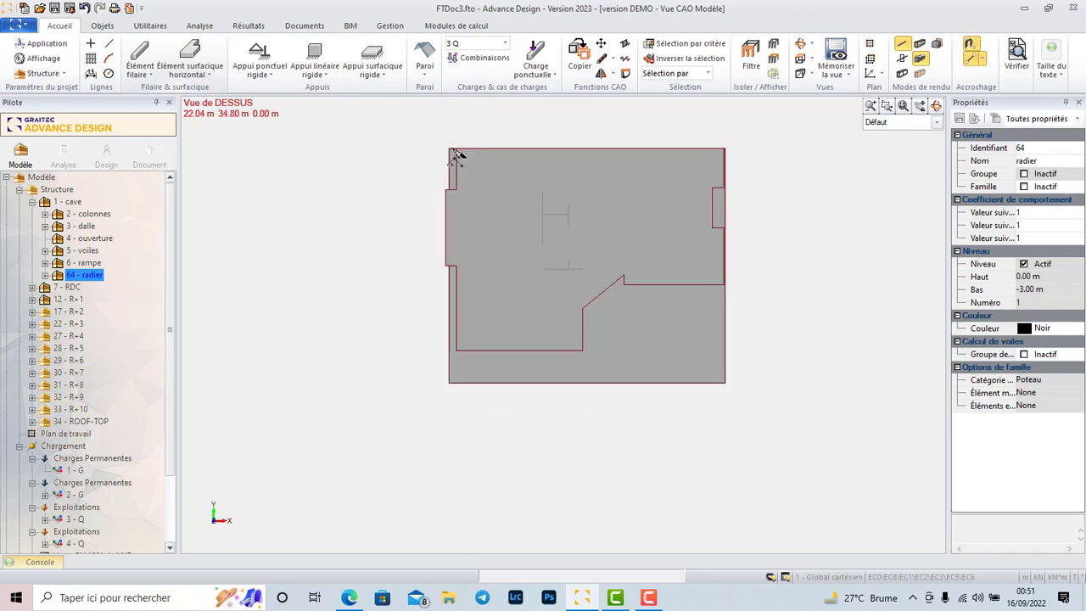
click(802, 45)
drag(616, 277, 535, 149)
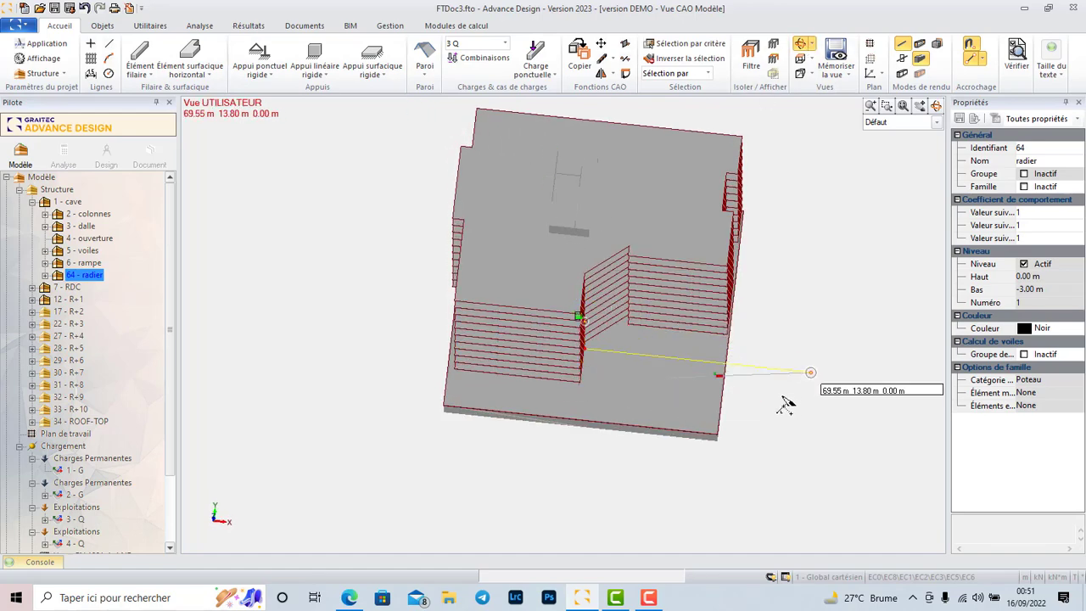
scroll(747, 443, up, 5)
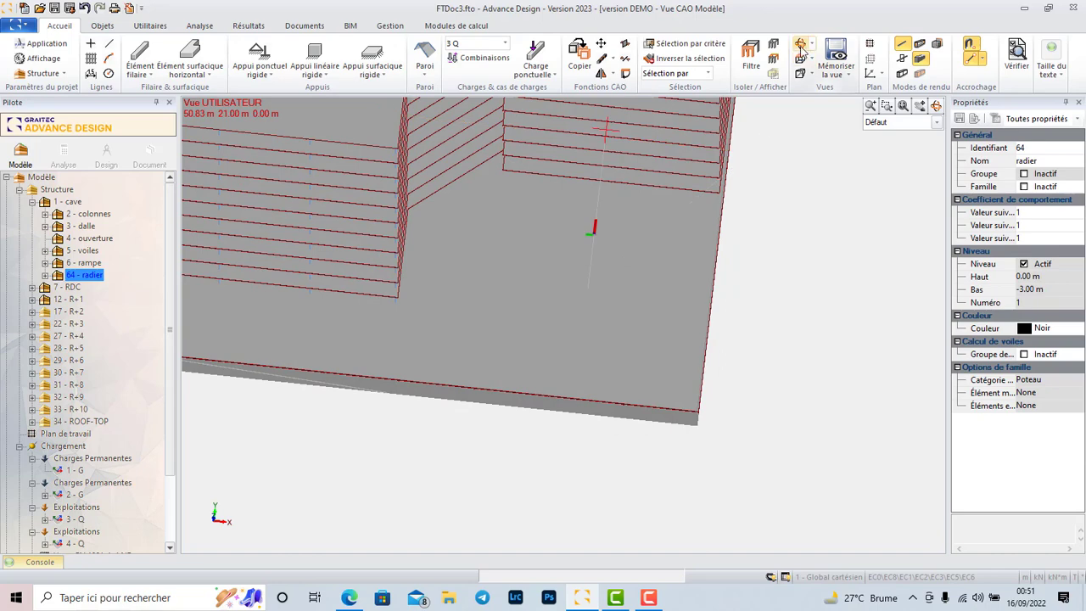
click(802, 45)
drag(738, 322, 572, 146)
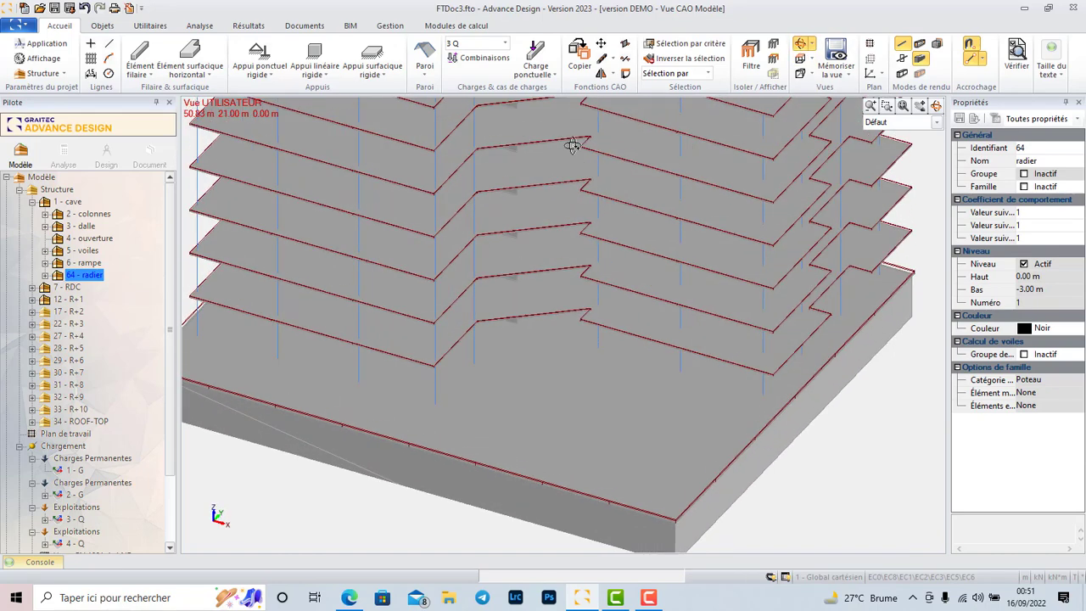
scroll(718, 303, down, 5)
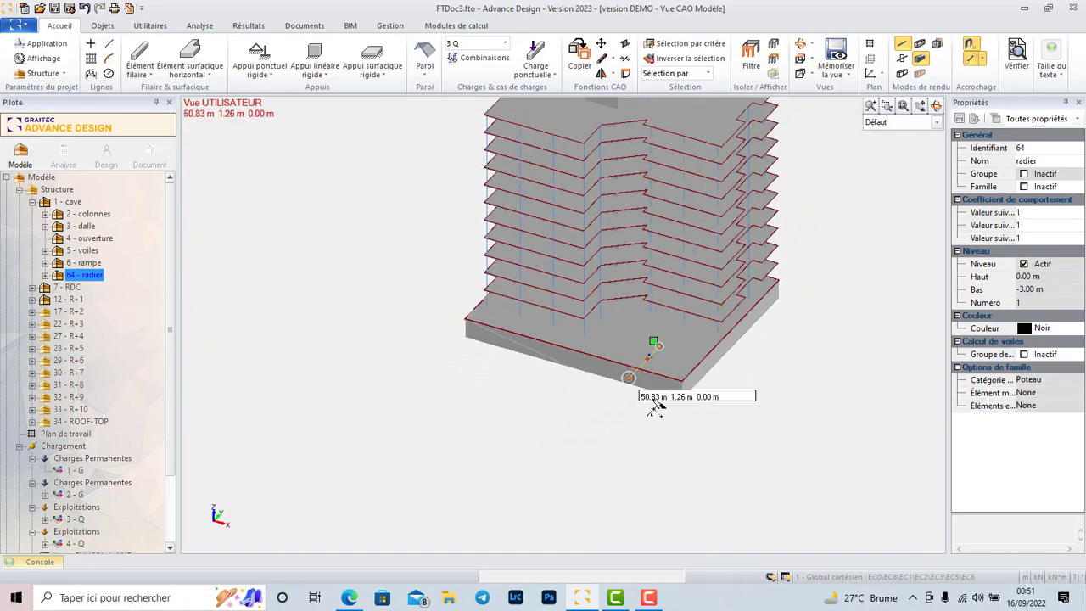
Check the cave level's heights and set a Move translation vector of 0 0 -3 for the raft slab.
click(802, 44)
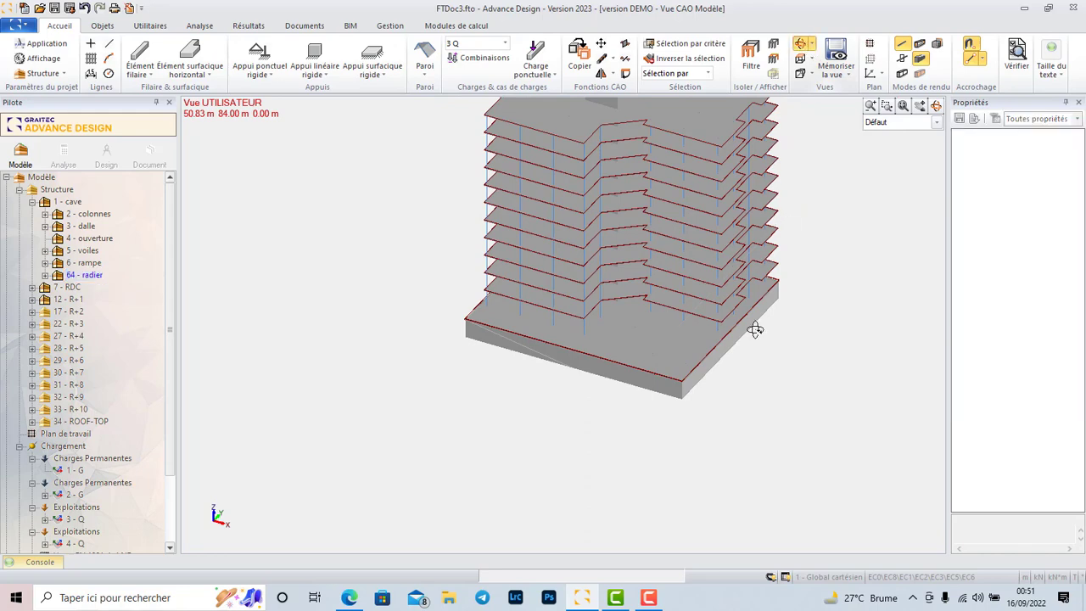
drag(681, 402, 569, 368)
scroll(635, 385, up, 2)
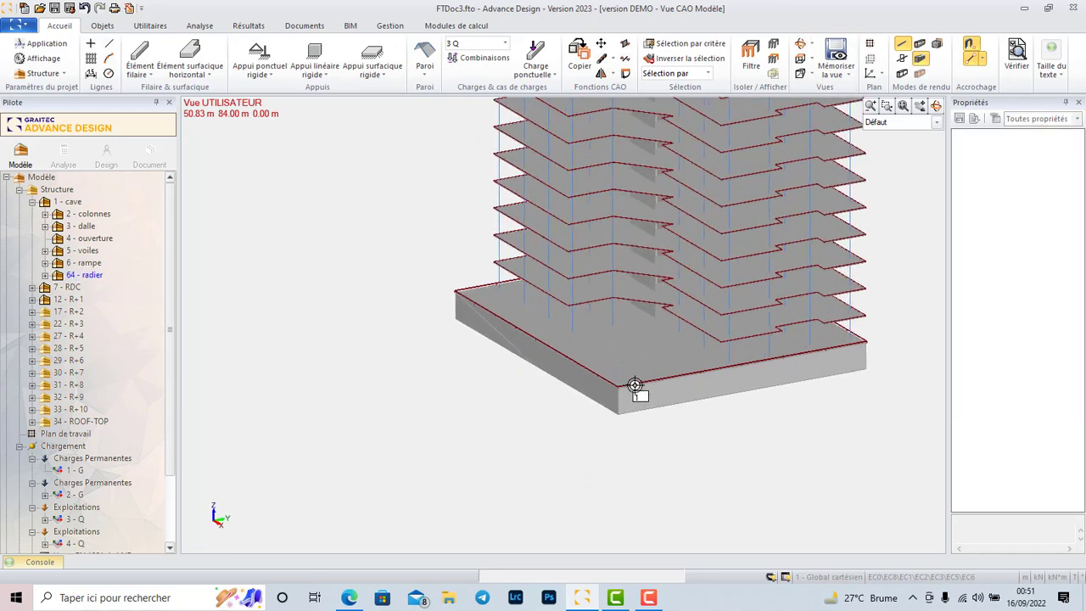
click(626, 383)
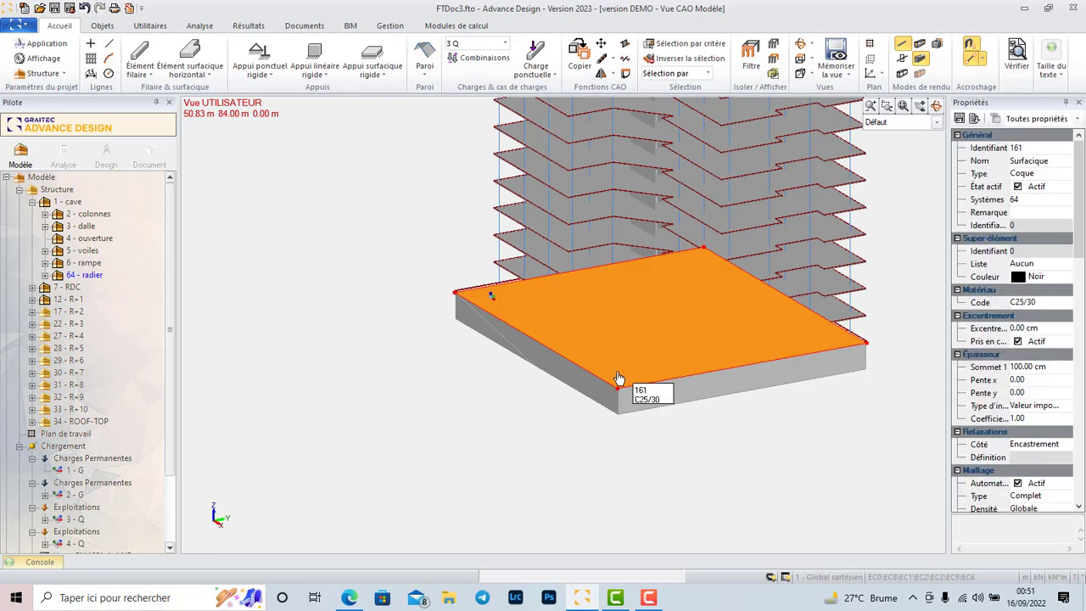
click(602, 43)
double_click(314, 165)
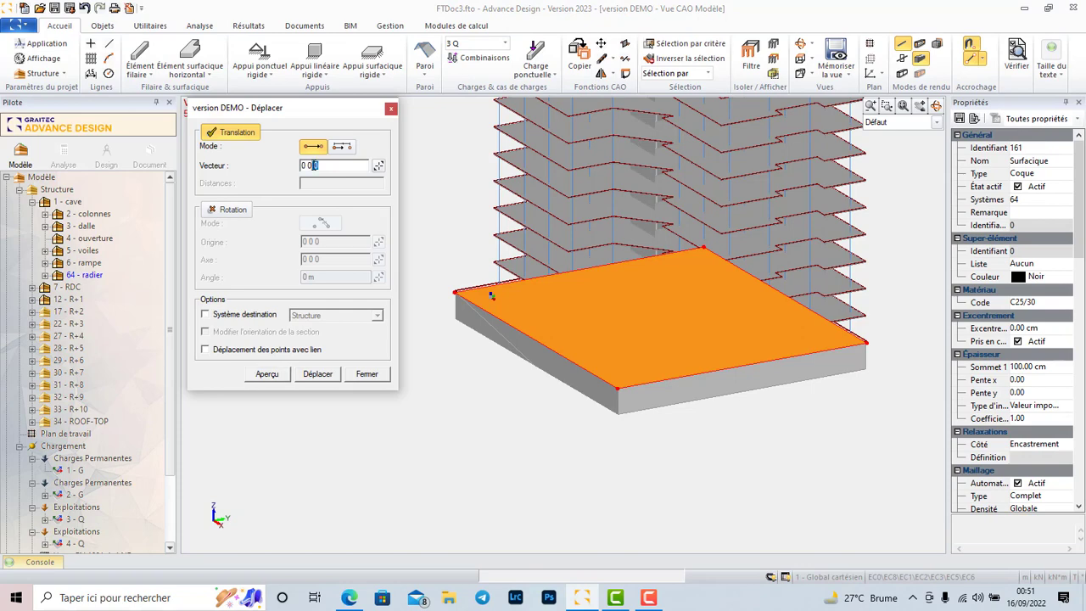
click(70, 201)
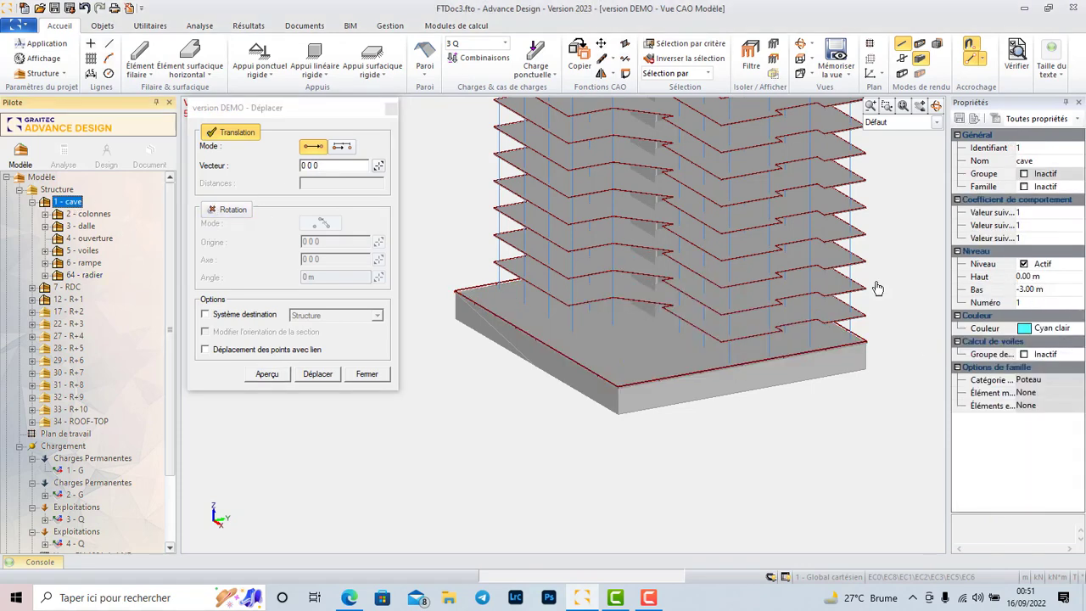
click(321, 166)
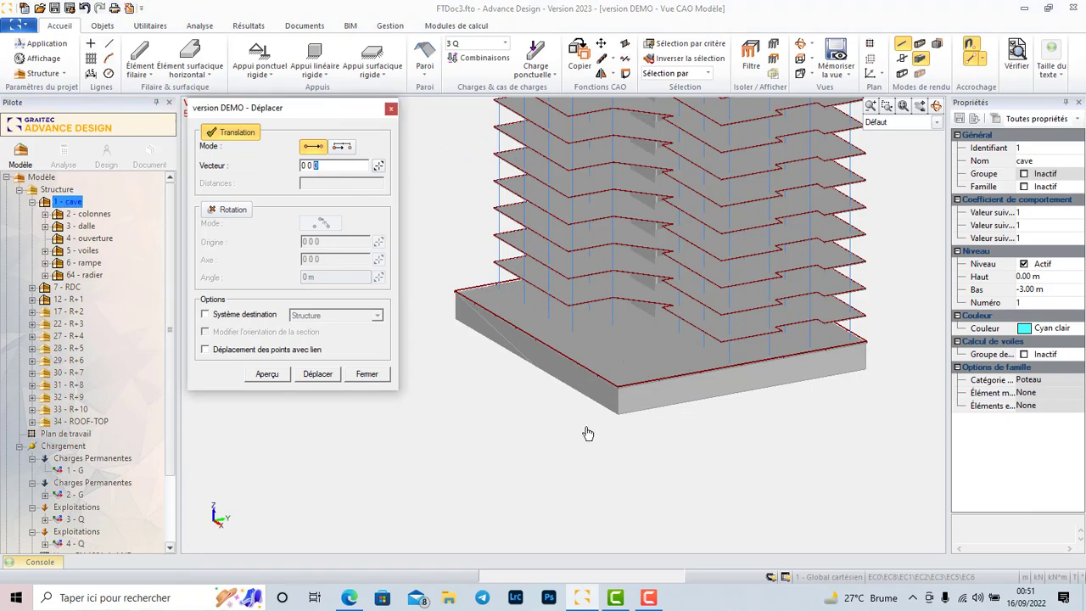
click(619, 385)
click(619, 383)
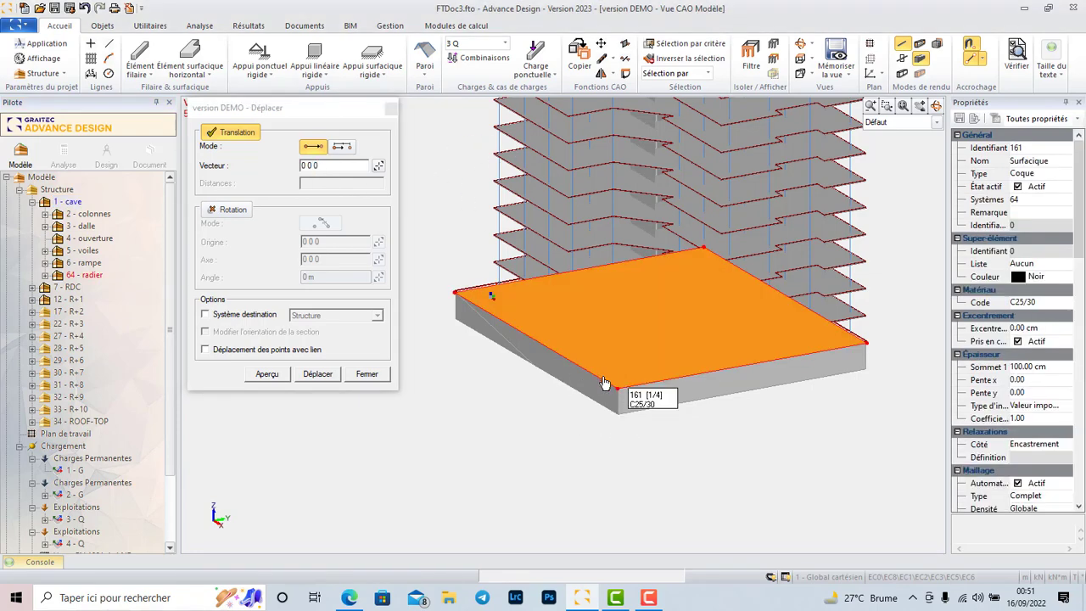
click(322, 165)
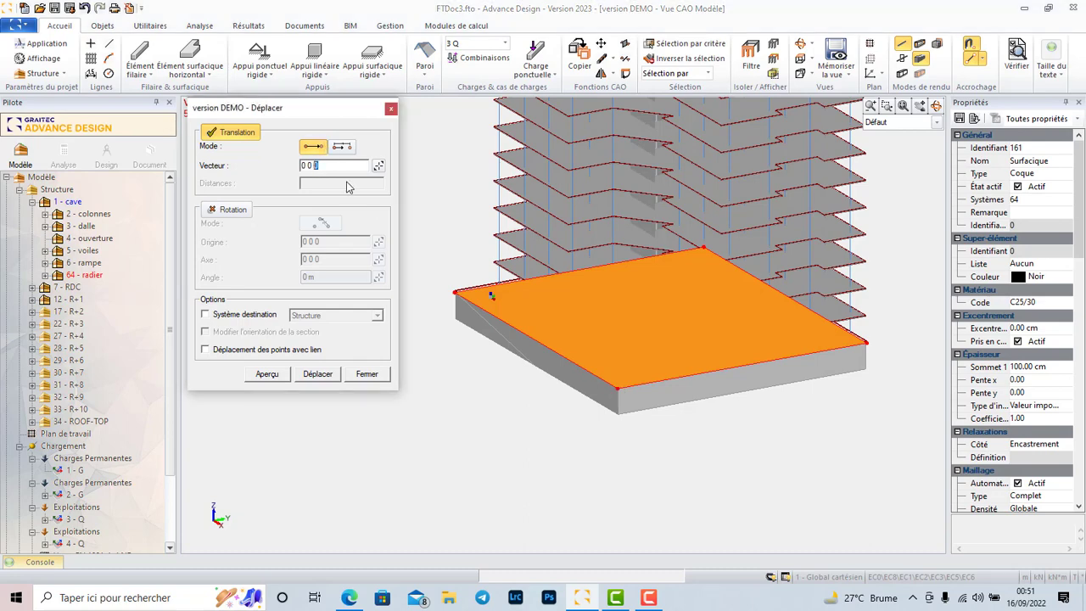
text(-3)
drag(309, 117, 281, 44)
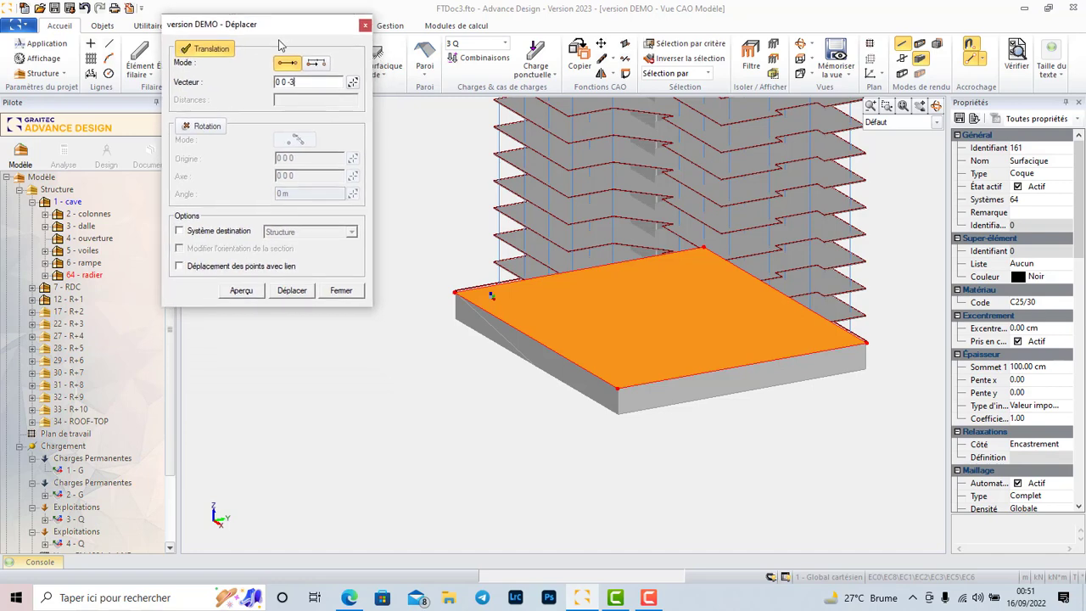
Make 64 - radier the destination system and execute the raft slab's move.
click(179, 232)
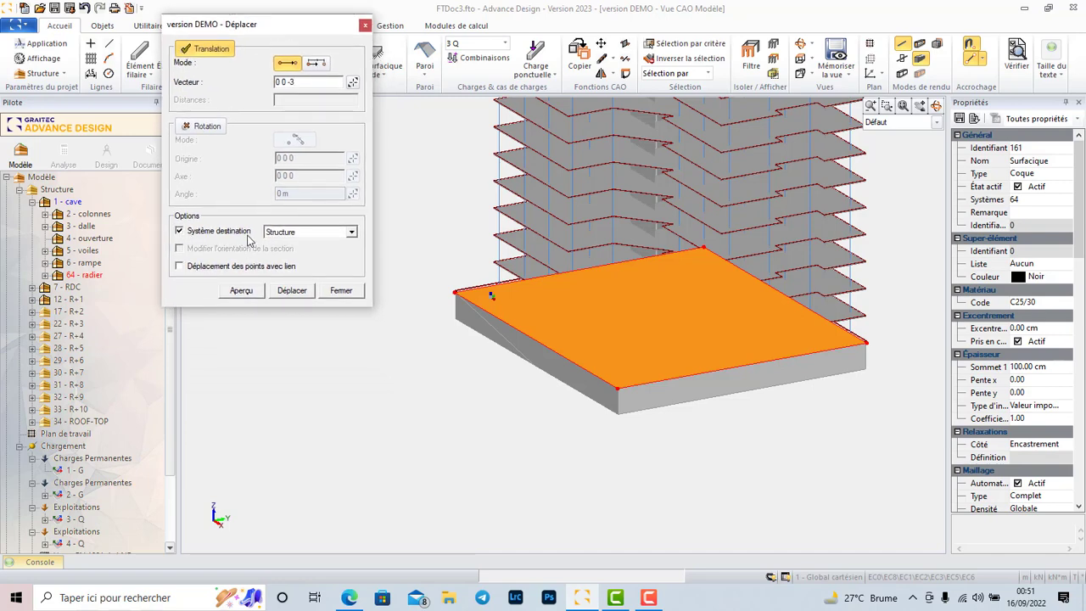
click(351, 233)
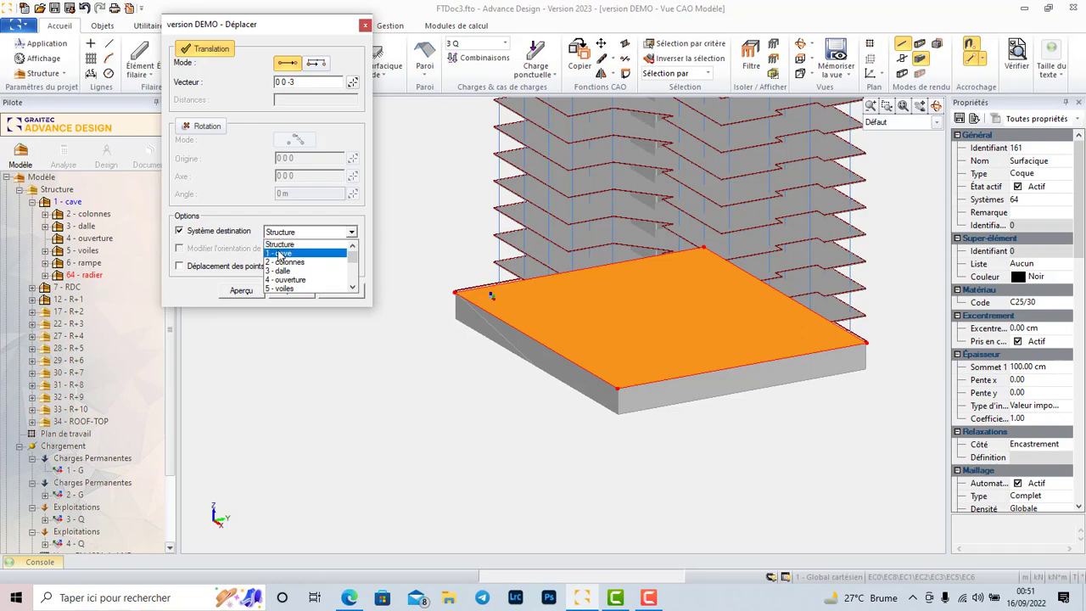
click(278, 254)
click(351, 232)
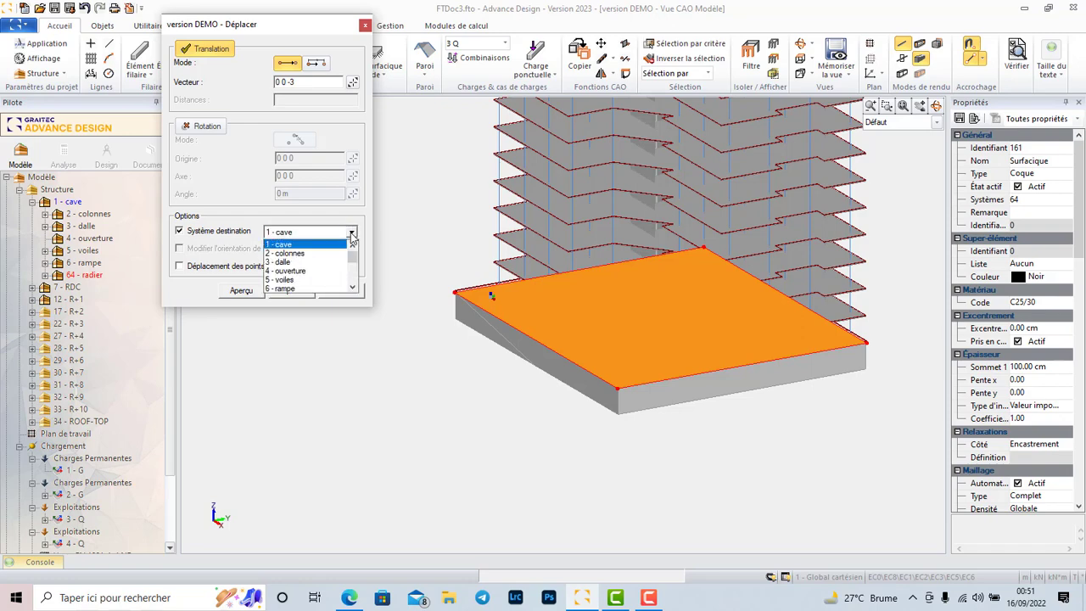
scroll(297, 270, down, 7)
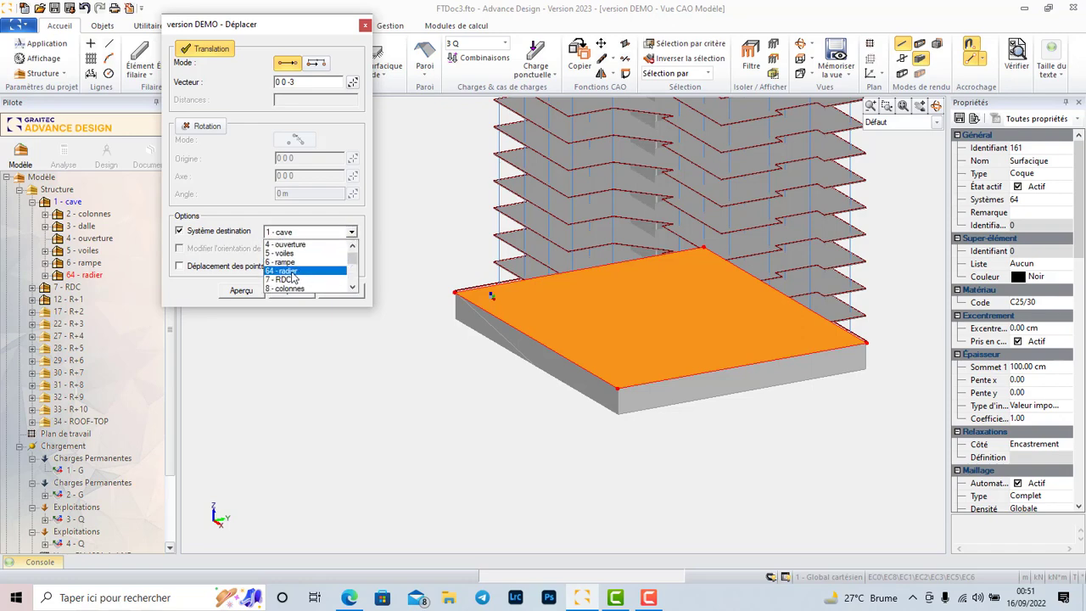
click(293, 280)
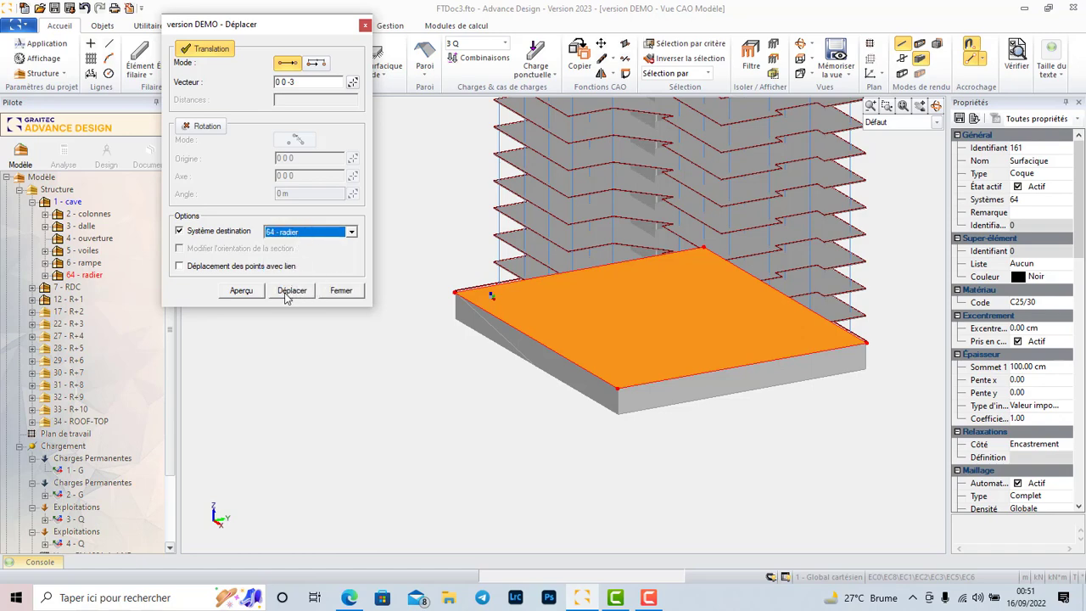
click(241, 291)
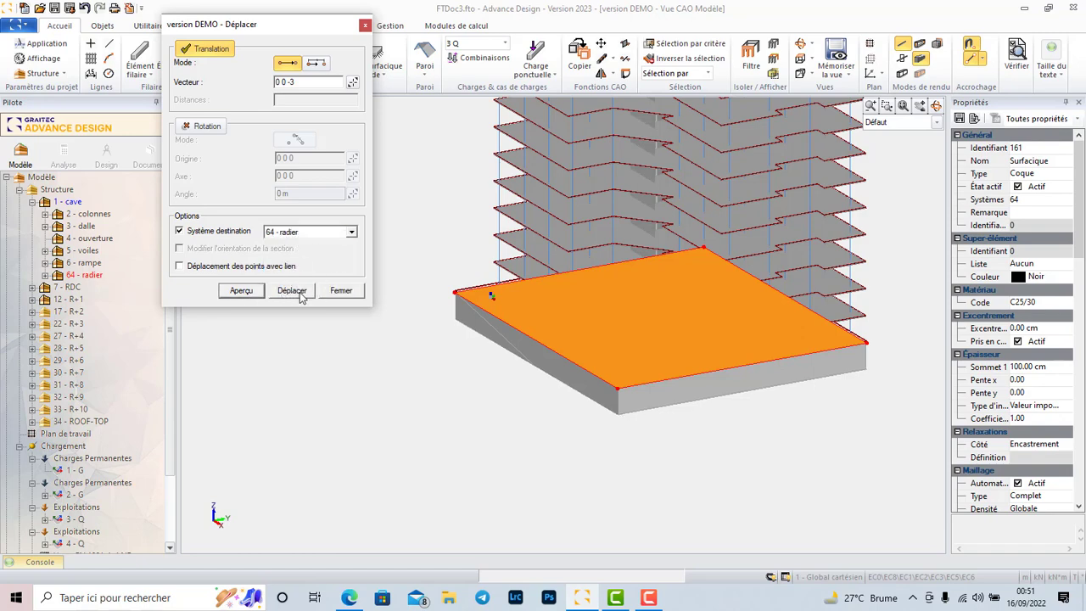
click(291, 291)
scroll(784, 436, up, 2)
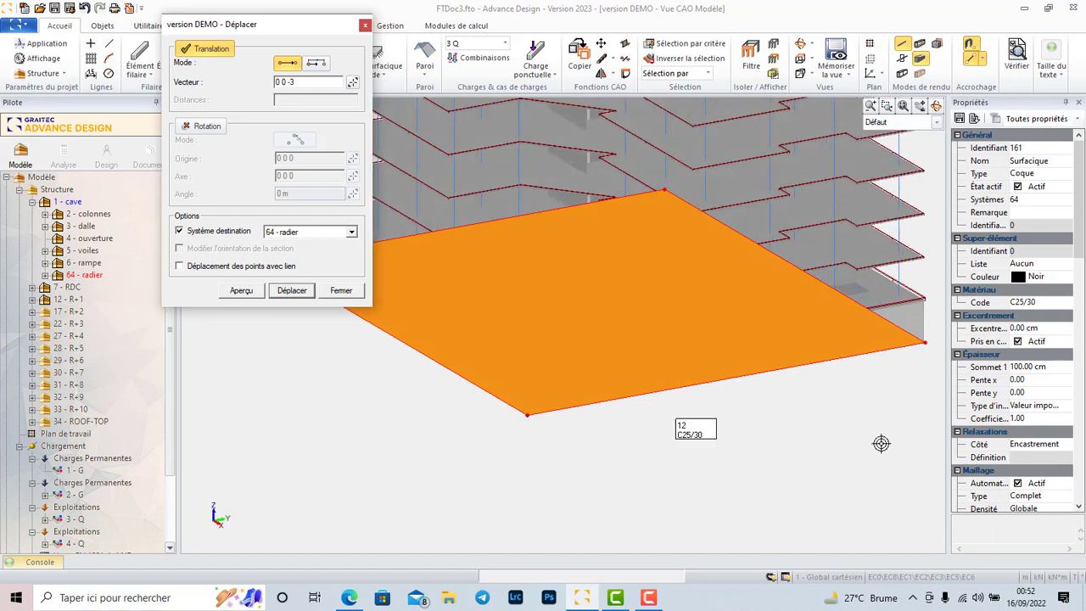
scroll(881, 440, up, 1)
key(Escape)
key(Escape)
Inspect the underside of the raft and start an elastic surface support for it.
scroll(717, 343, down, 2)
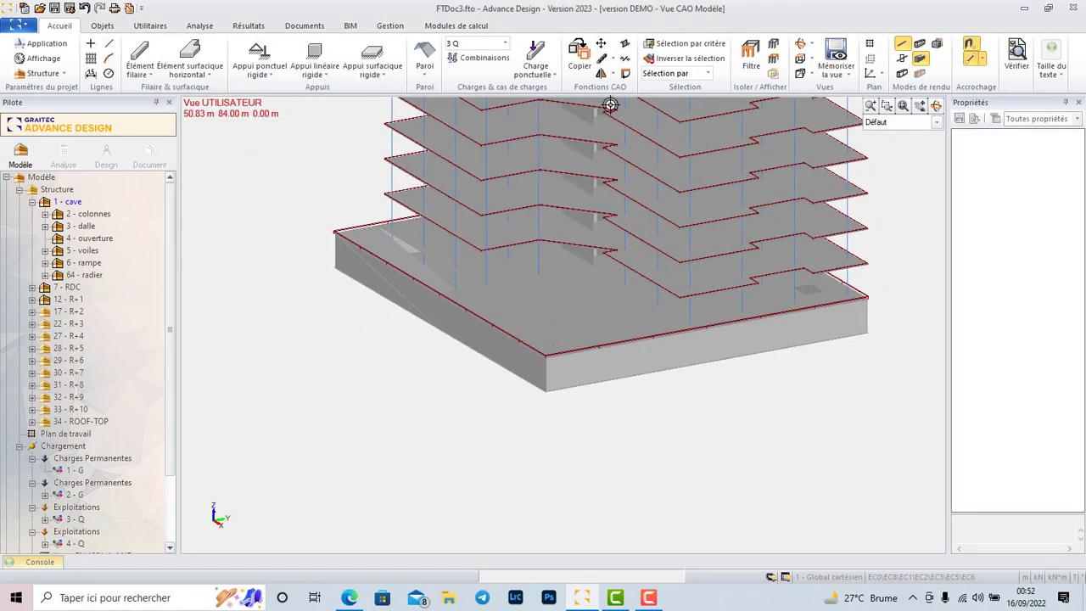
click(801, 45)
drag(545, 332, 568, 296)
key(Escape)
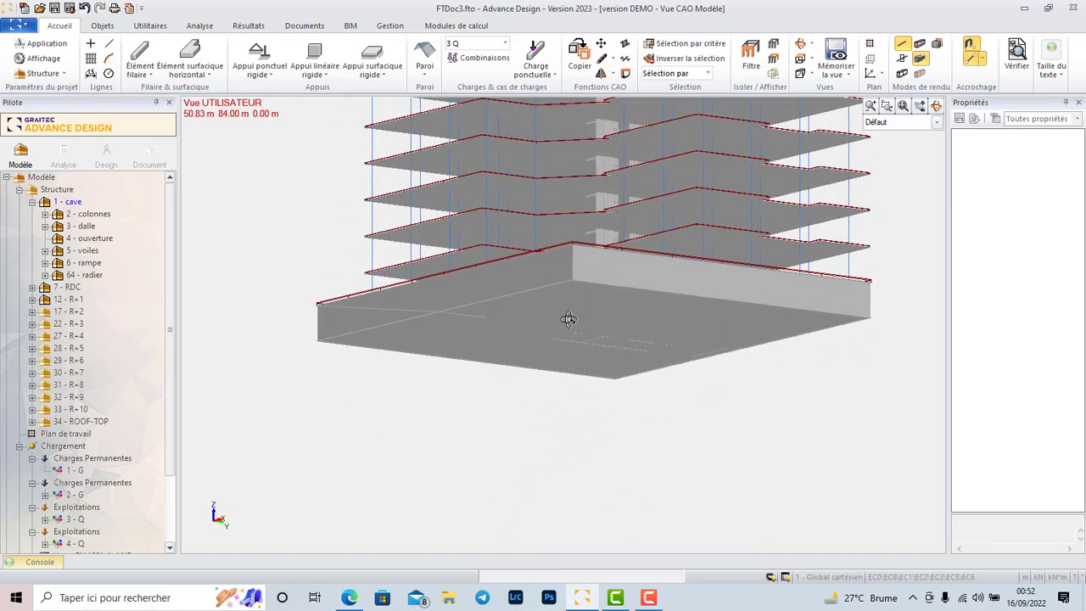
scroll(660, 263, down, 3)
scroll(577, 276, up, 3)
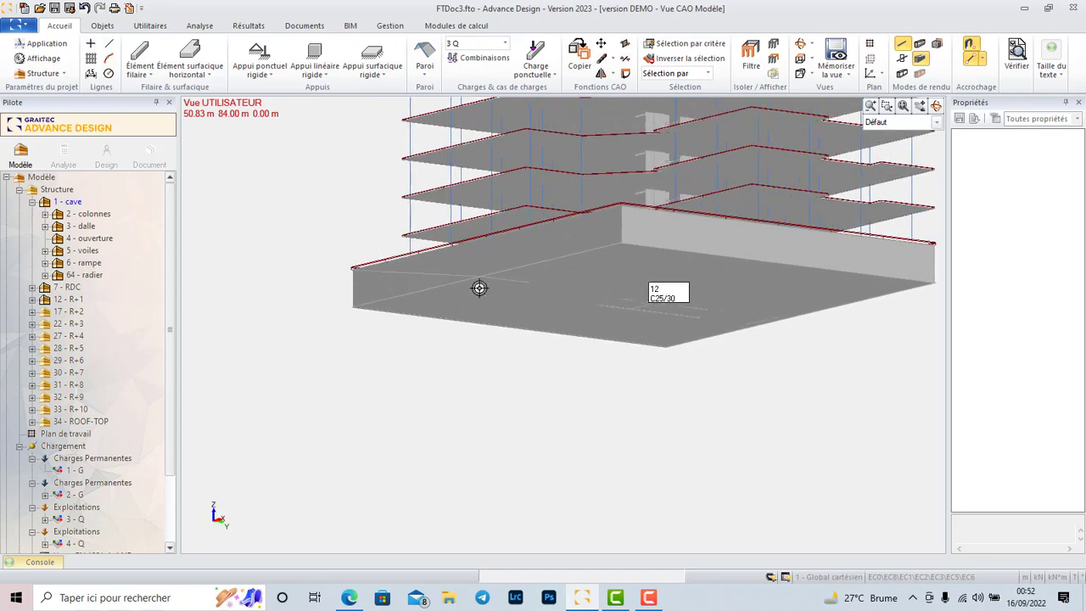
click(387, 75)
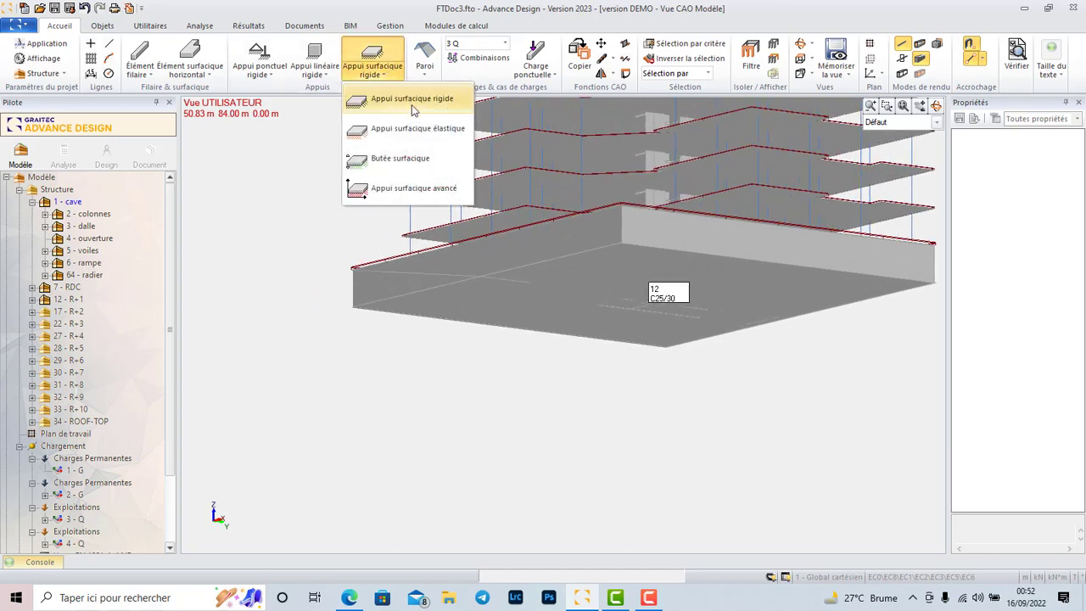
click(406, 129)
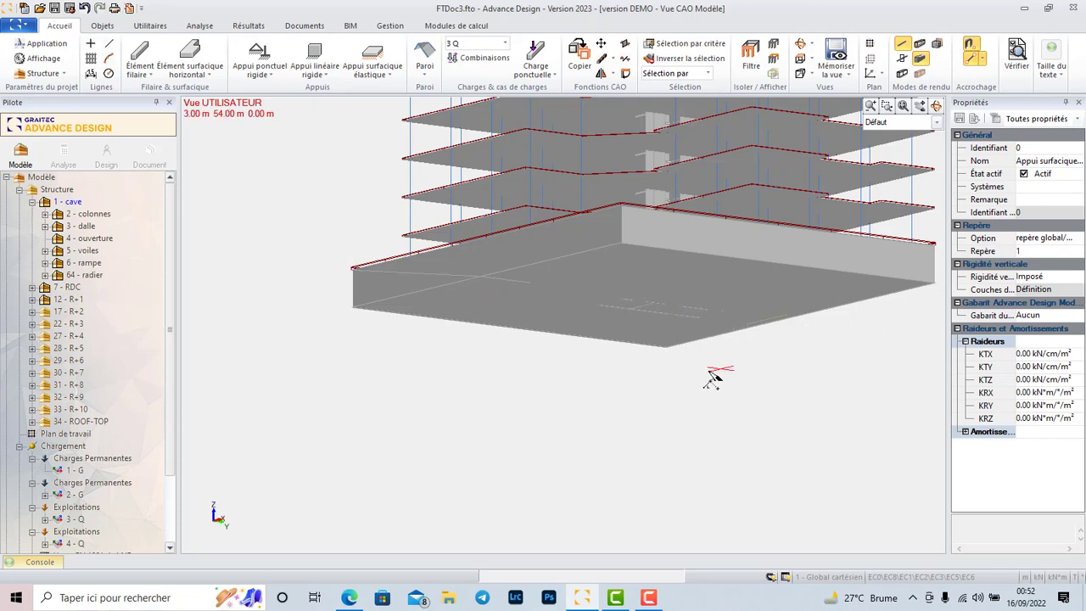
Review the predefined soils in the soil manager and add a soil zone named radier.
click(389, 26)
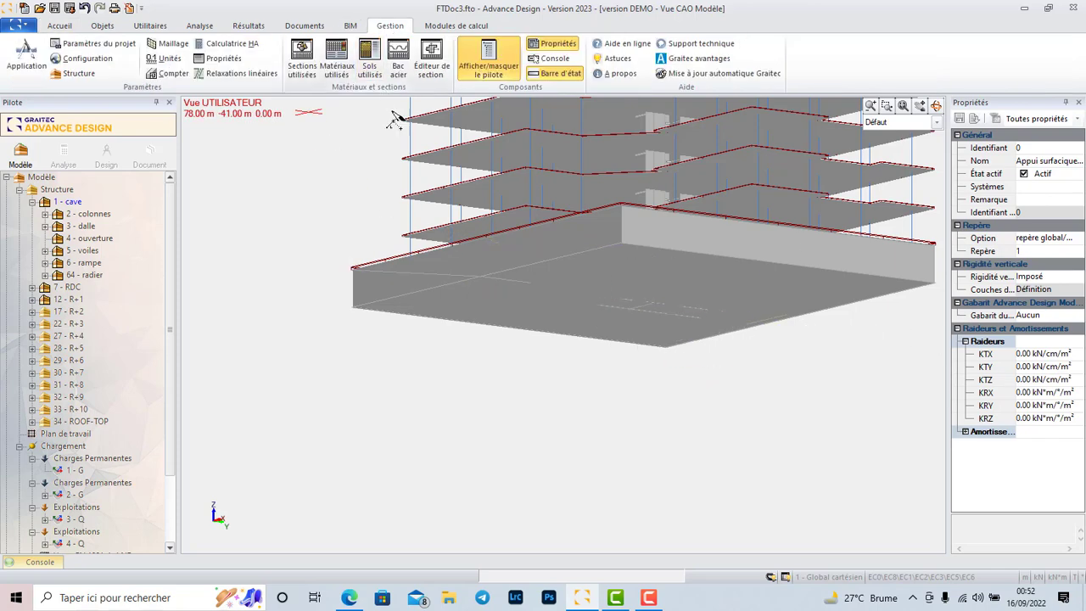
click(370, 56)
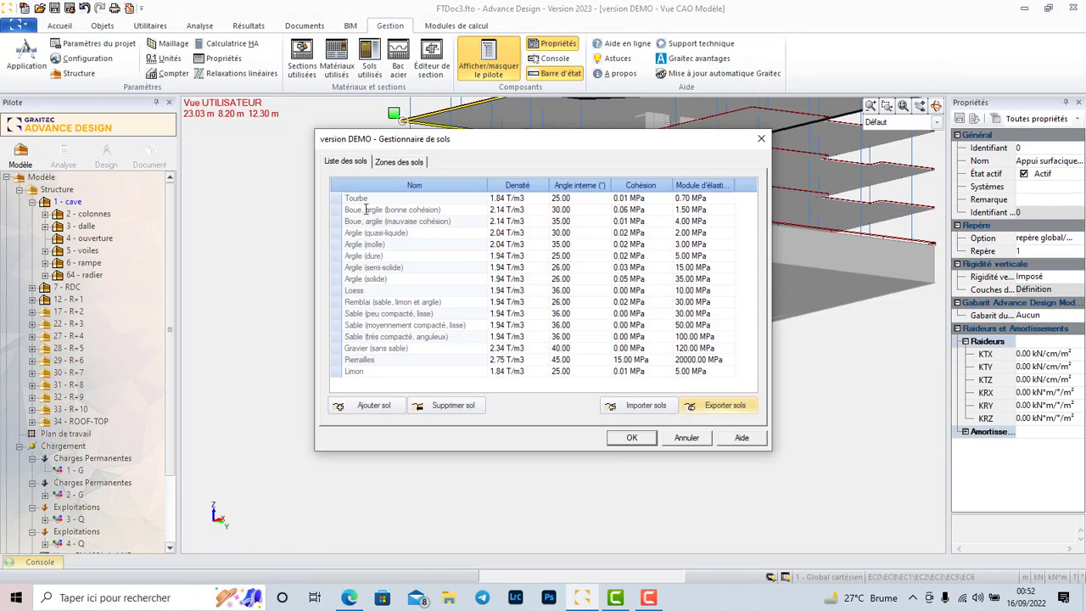
click(459, 213)
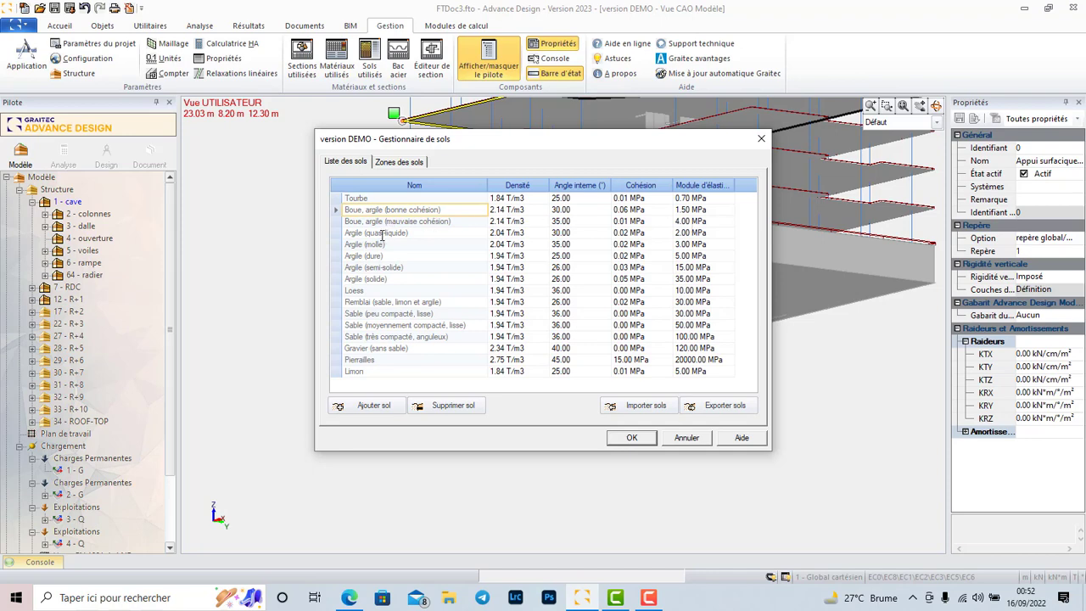
click(398, 314)
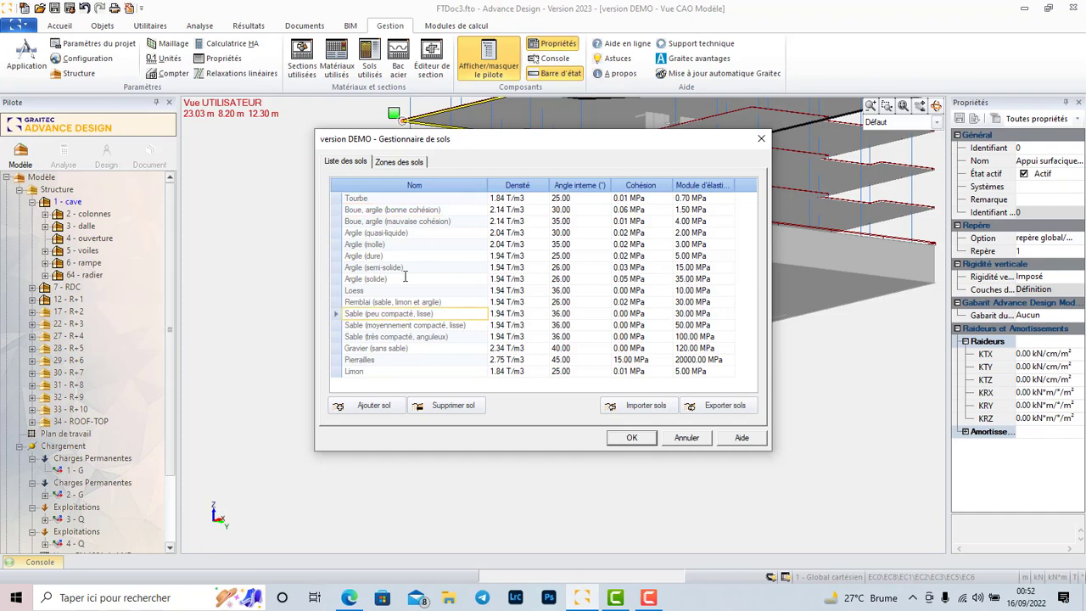
click(357, 279)
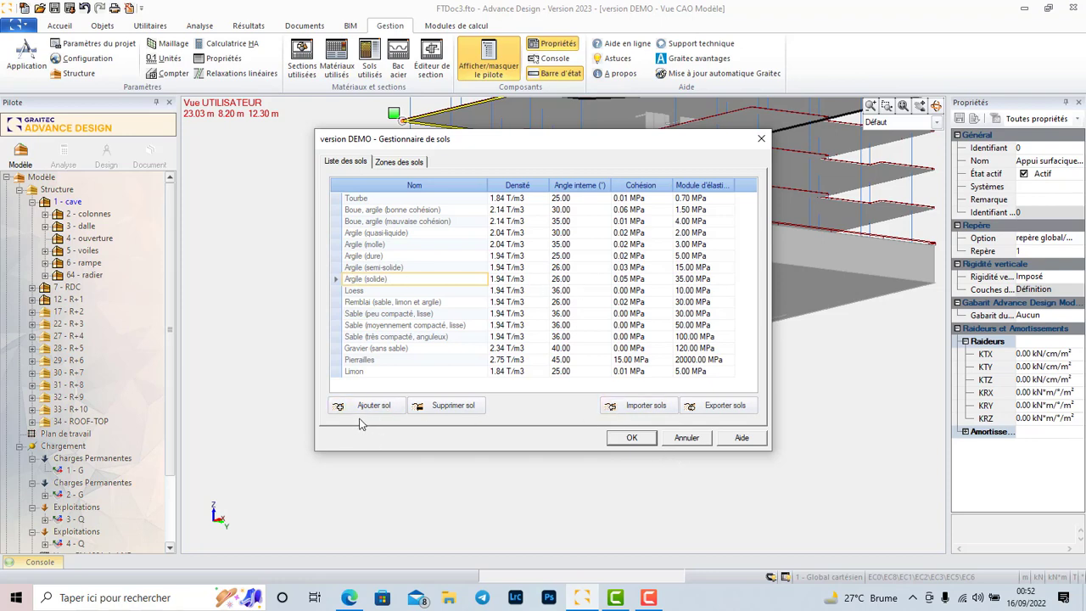
click(396, 166)
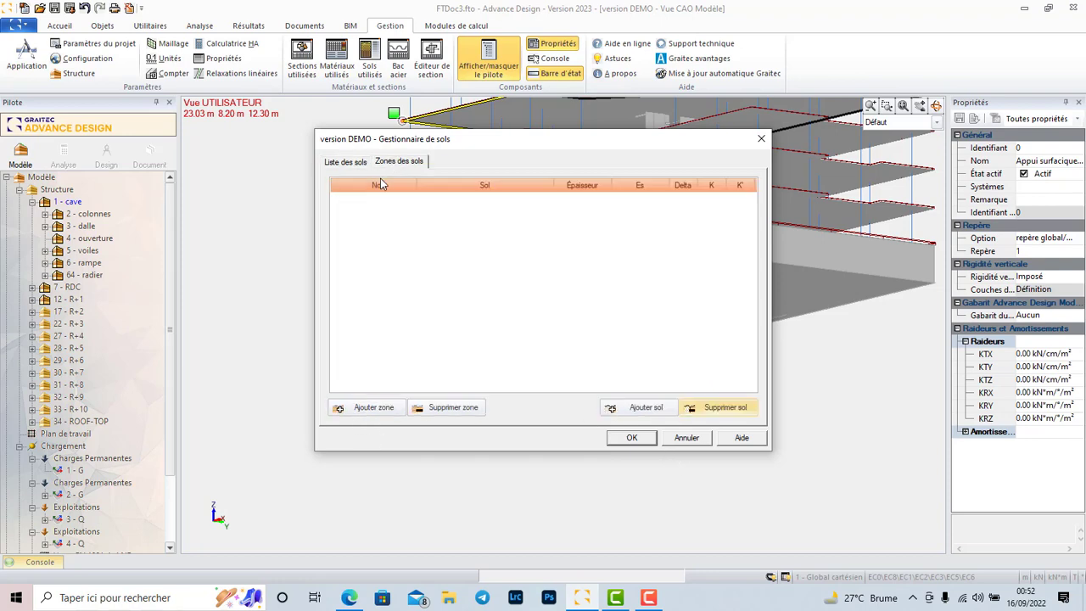
click(374, 409)
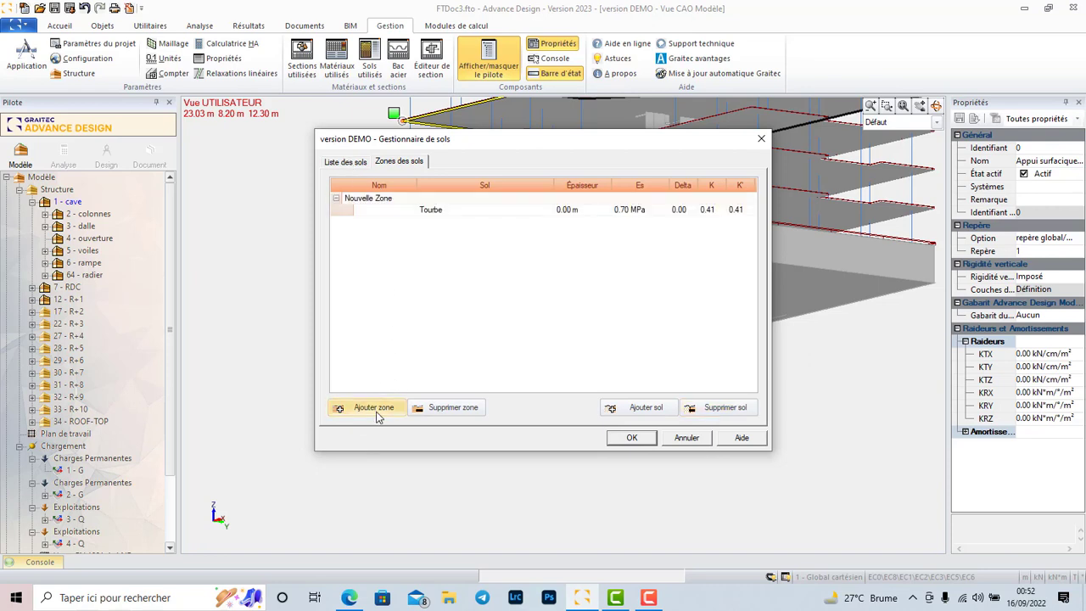
click(393, 198)
drag(402, 199, 341, 200)
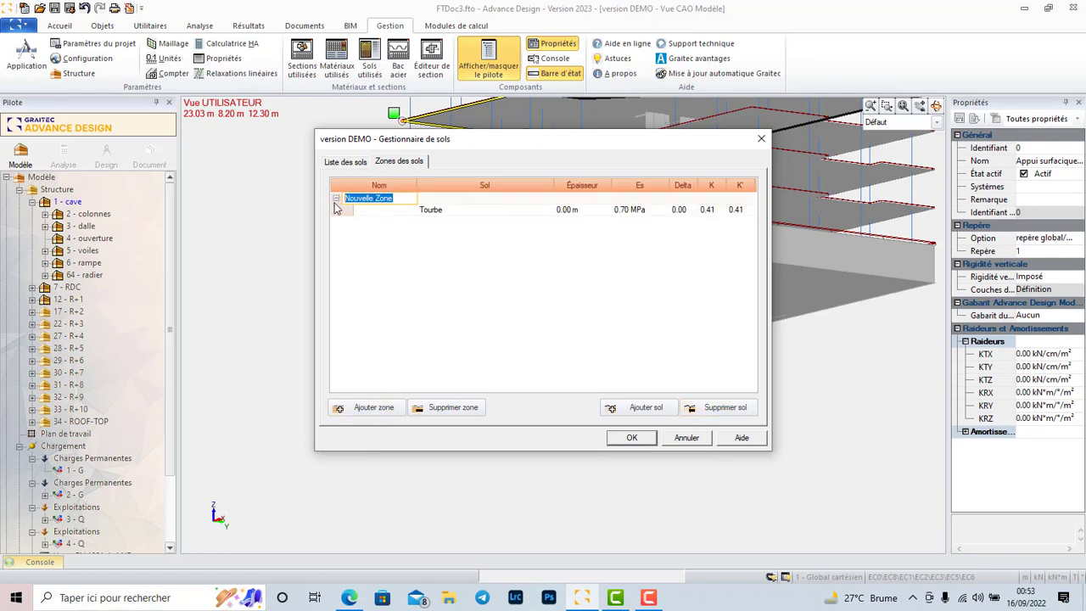
text(radier)
Assign the soil Argile (solide) to the radier zone, accept the soil settings and return to the elastic surface support.
click(464, 213)
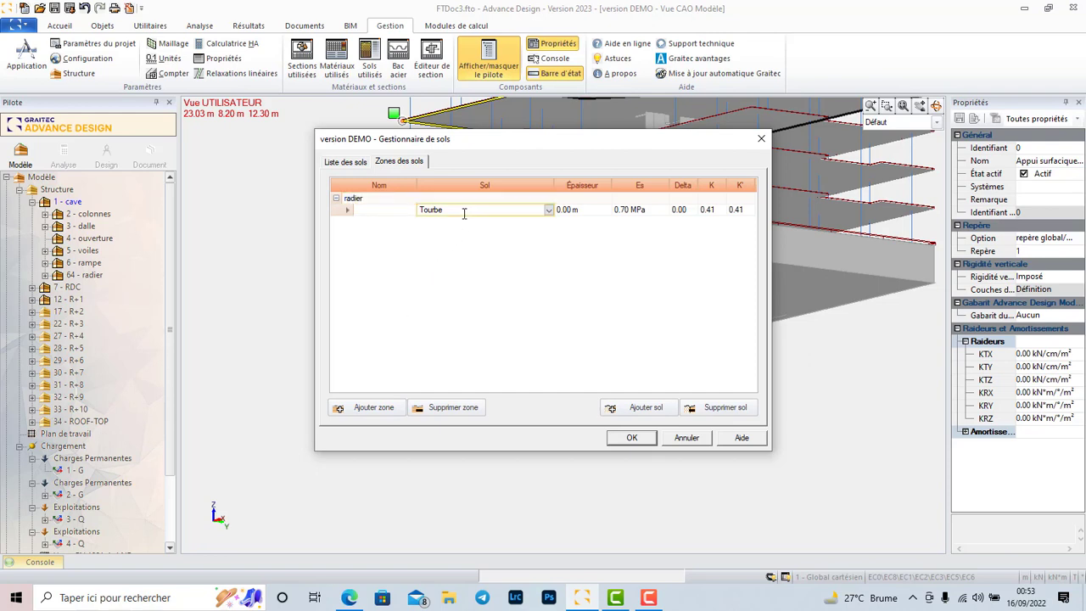
click(549, 211)
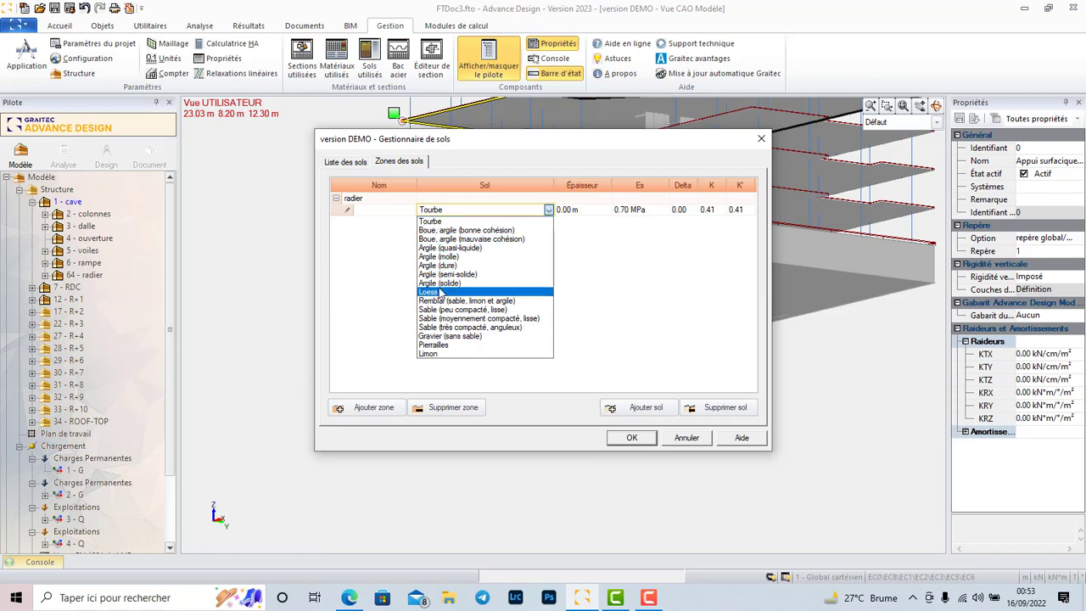
click(440, 284)
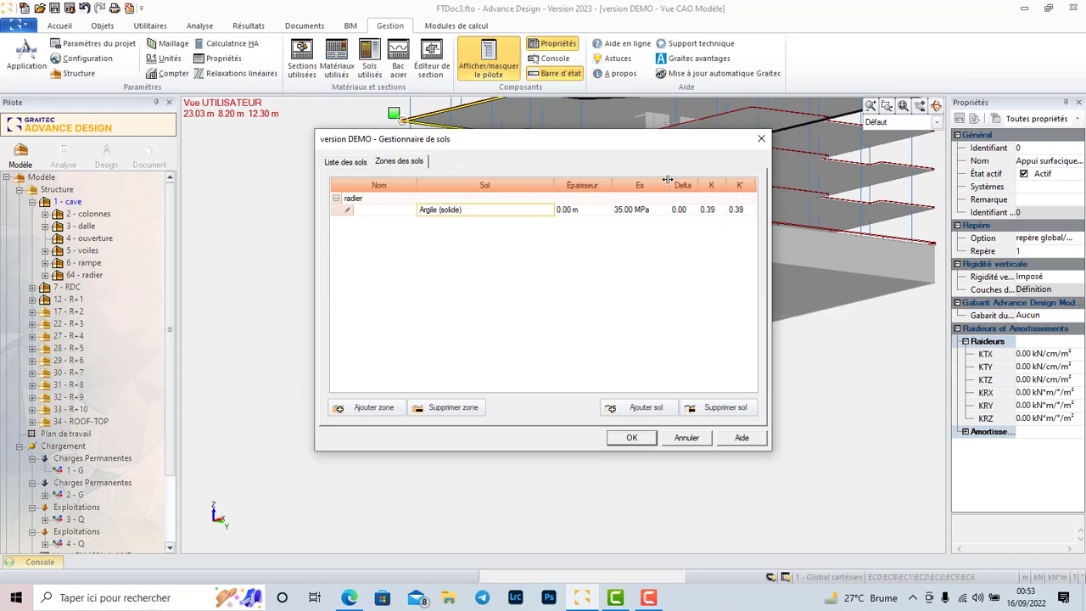
click(631, 436)
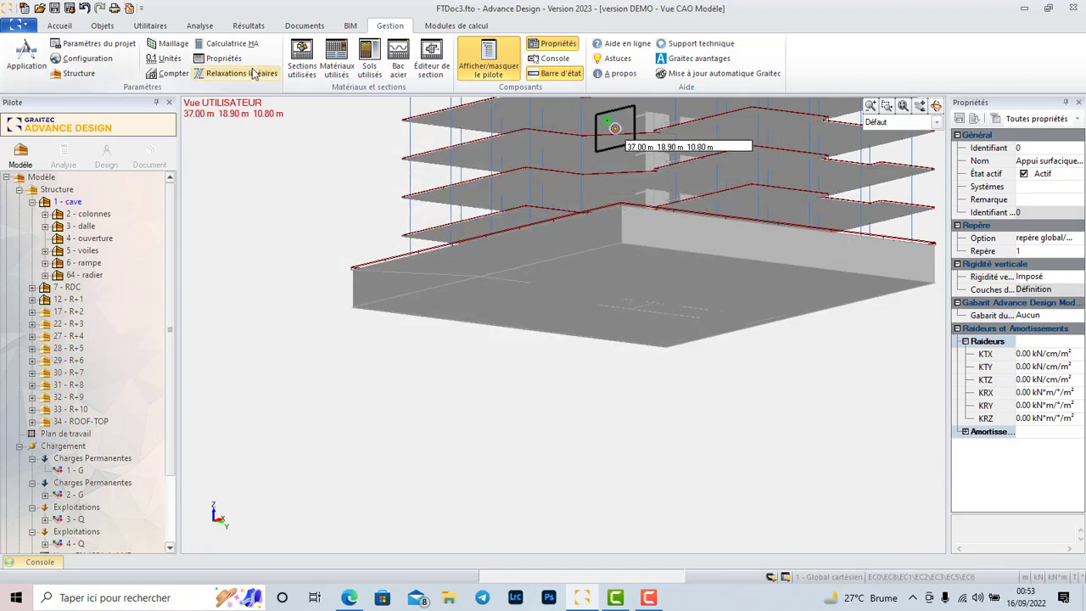
click(59, 26)
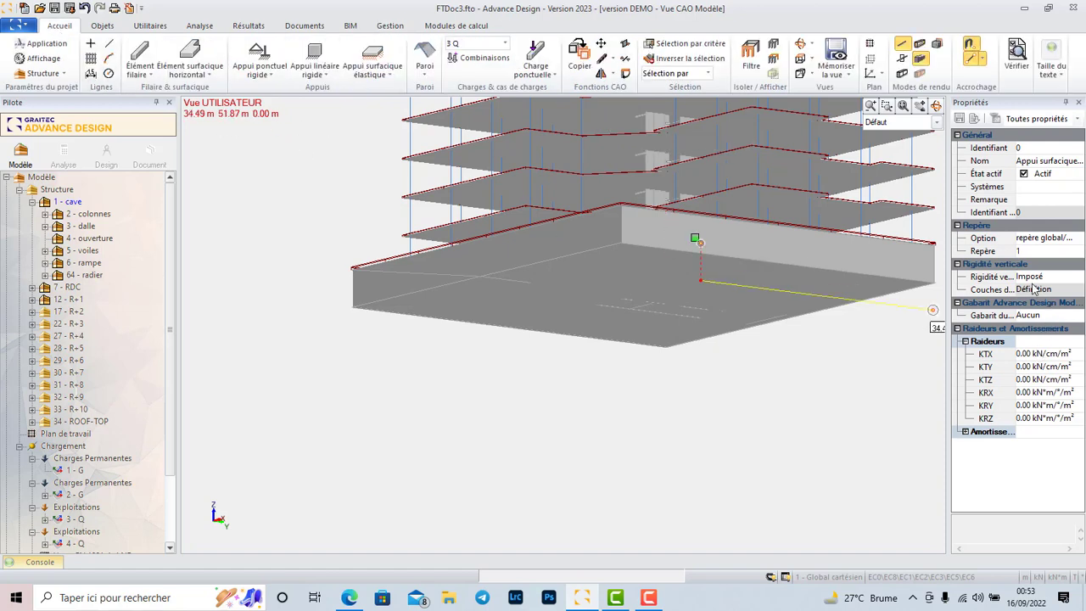
scroll(660, 380, down, 1)
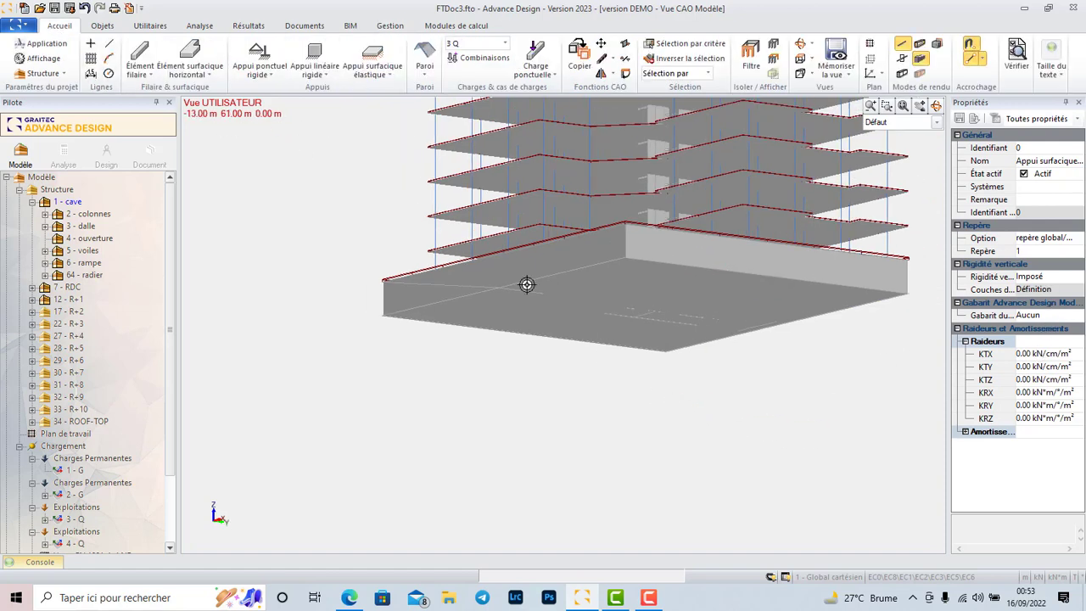
Start an elastic surface support and set its vertical rigidity to Auto.
click(386, 74)
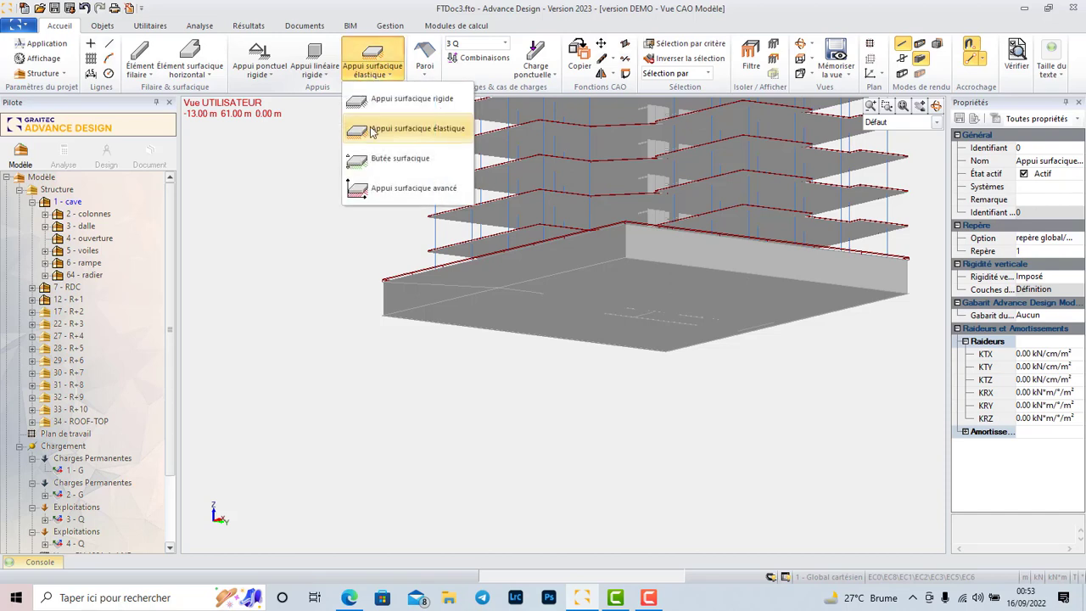
click(407, 129)
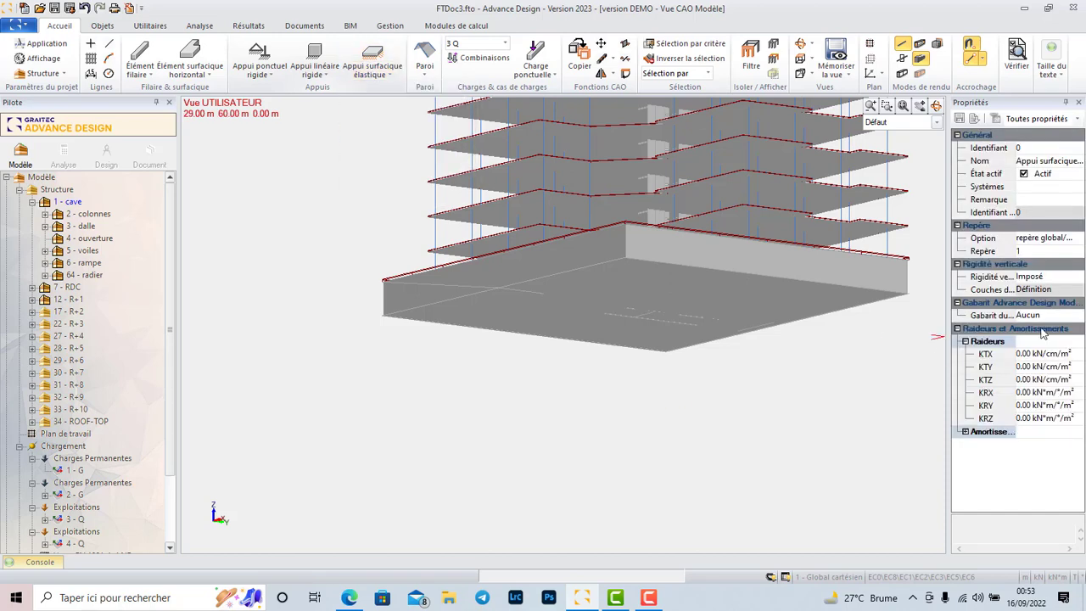
click(1071, 241)
click(1078, 239)
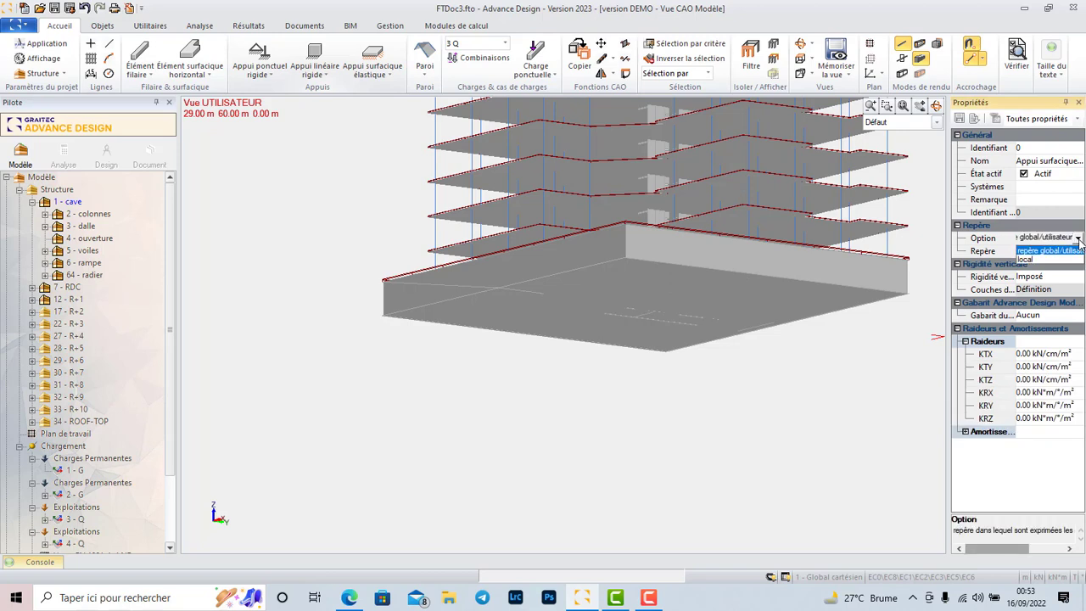
click(1080, 239)
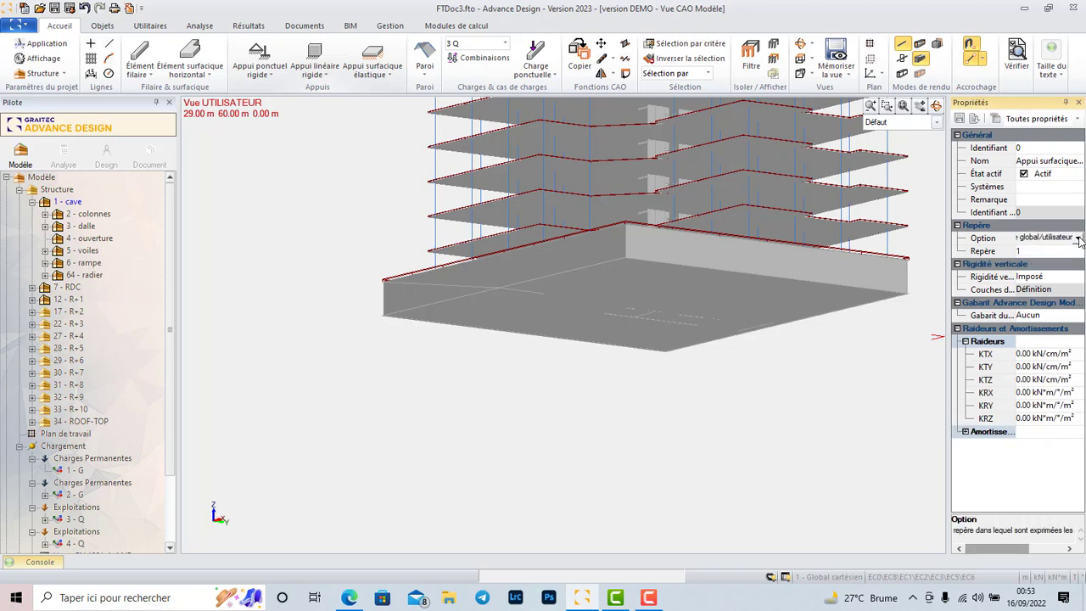
click(1059, 278)
click(1079, 279)
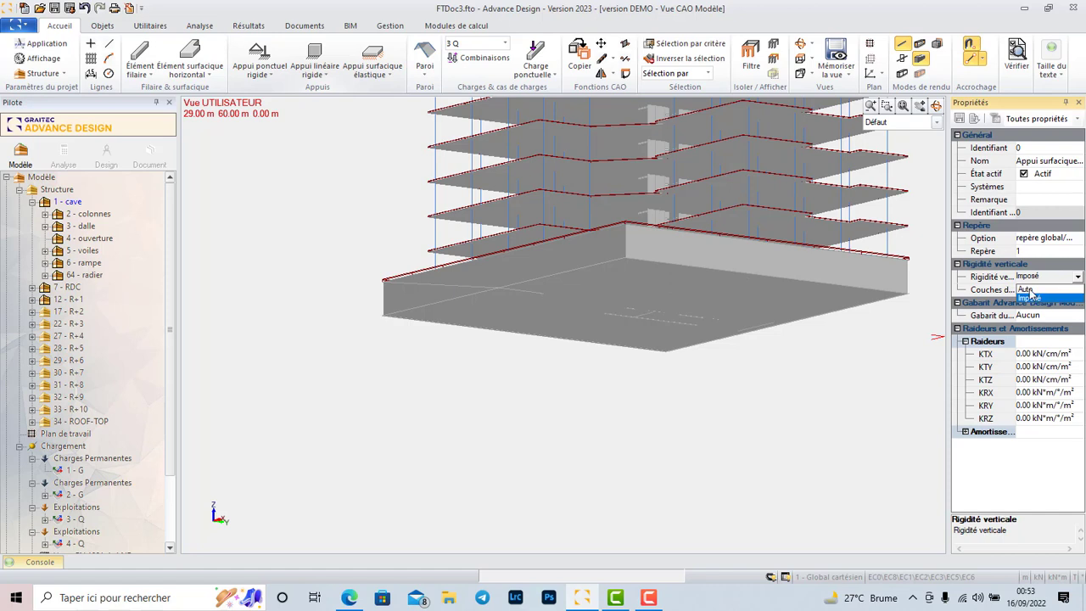
click(1029, 291)
Assign the radier soil zone to the elastic surface support's soil layers.
click(1072, 291)
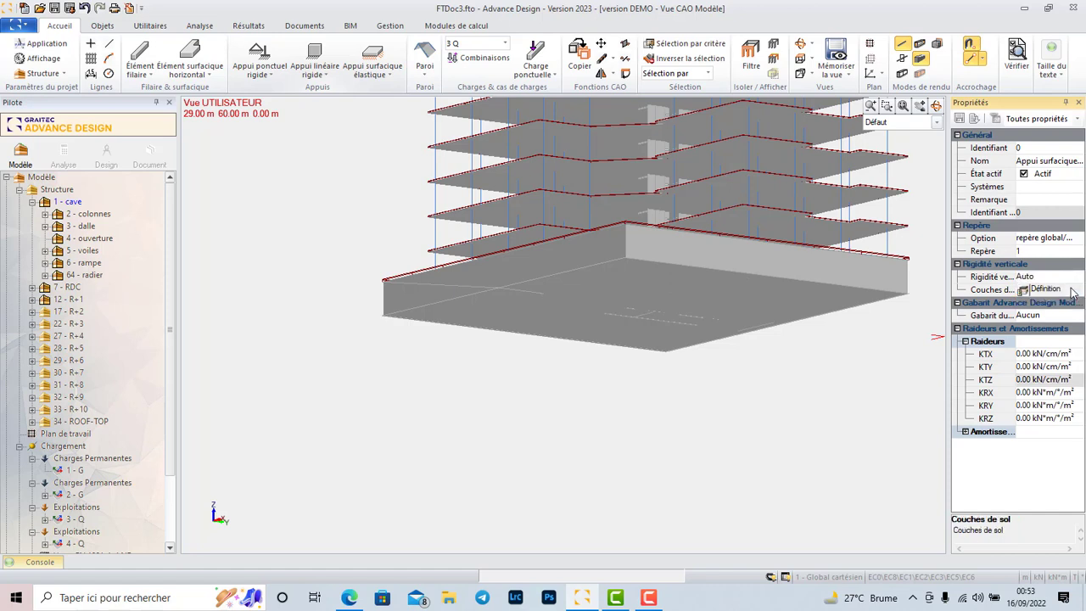
click(1028, 291)
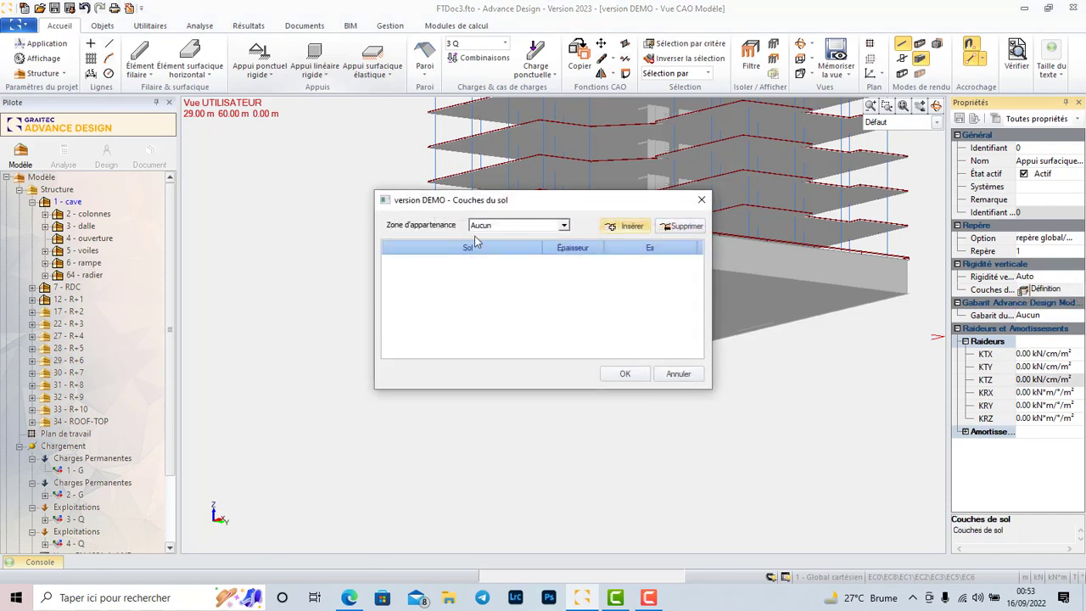
click(563, 226)
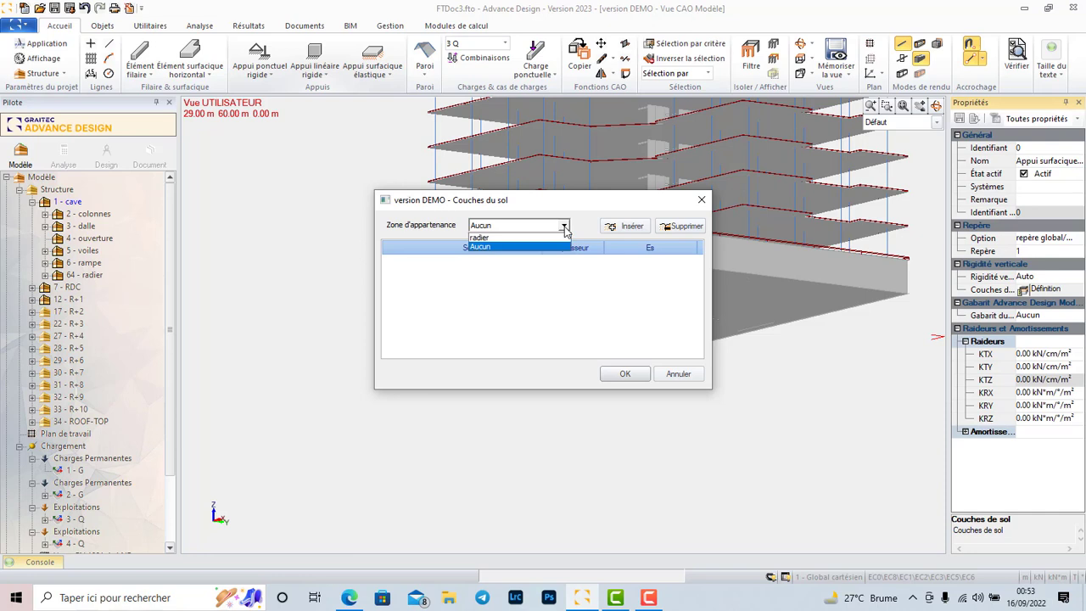
click(482, 238)
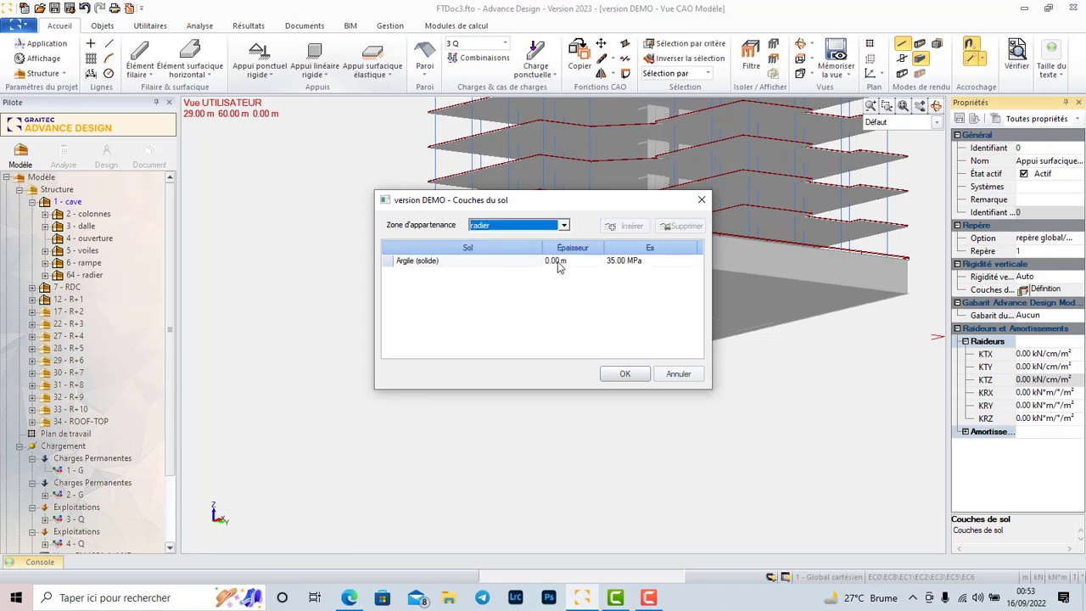
click(625, 374)
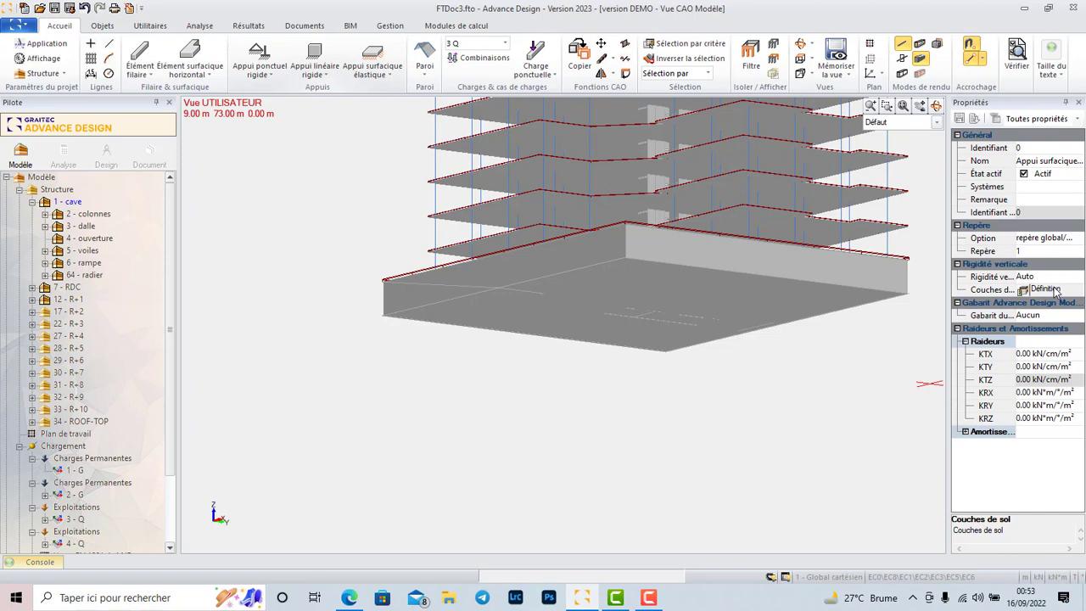
Set the Argile (solide) layer thickness in the radier soil zone to 3.50 m and accept the support's soil layers.
click(1024, 289)
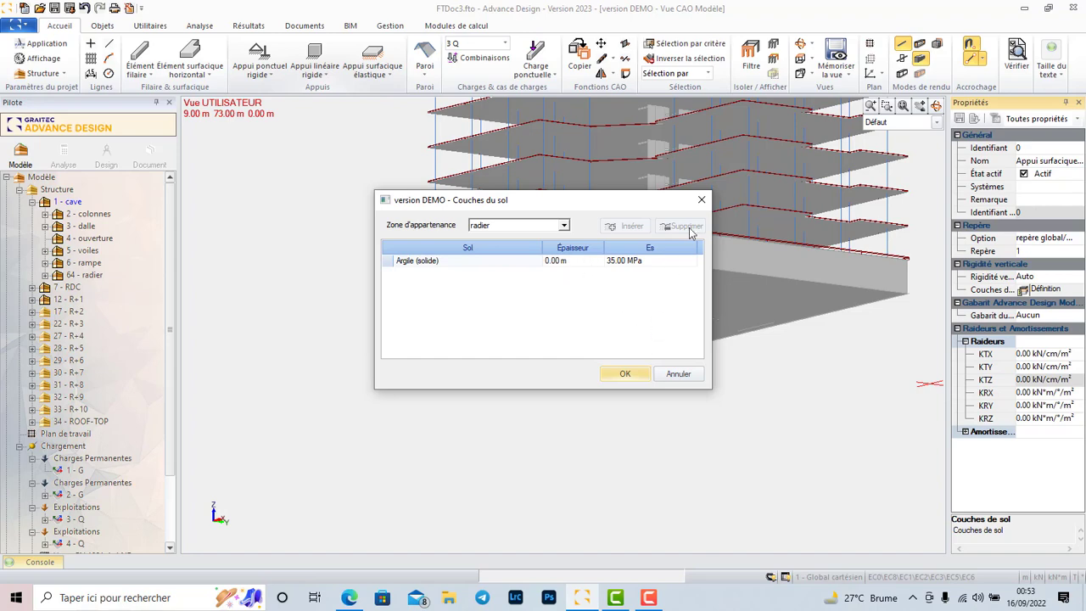
click(702, 199)
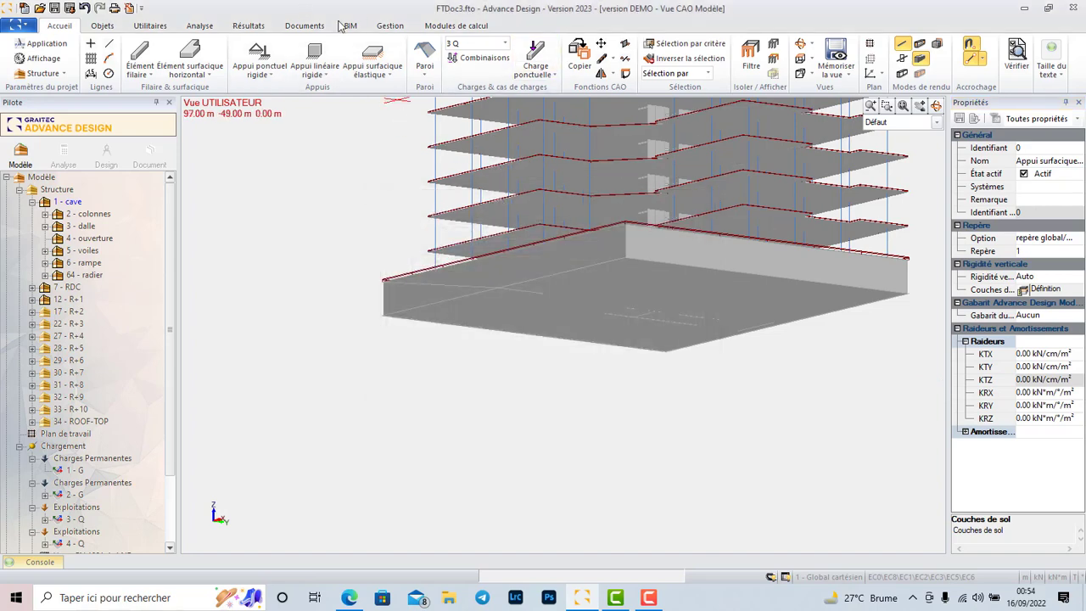
click(390, 25)
click(370, 59)
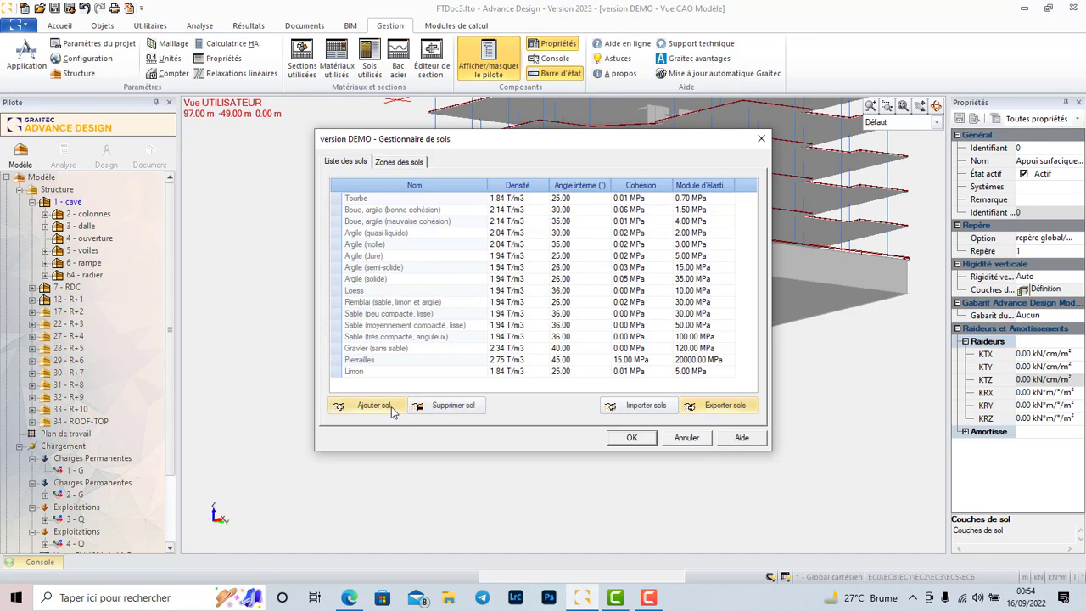
click(398, 162)
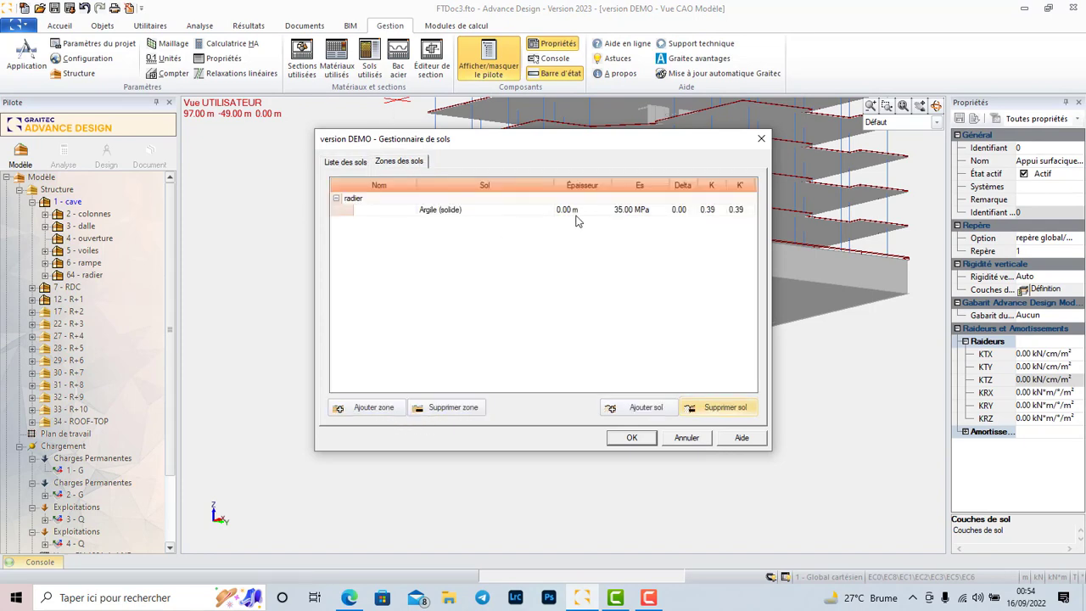
click(579, 212)
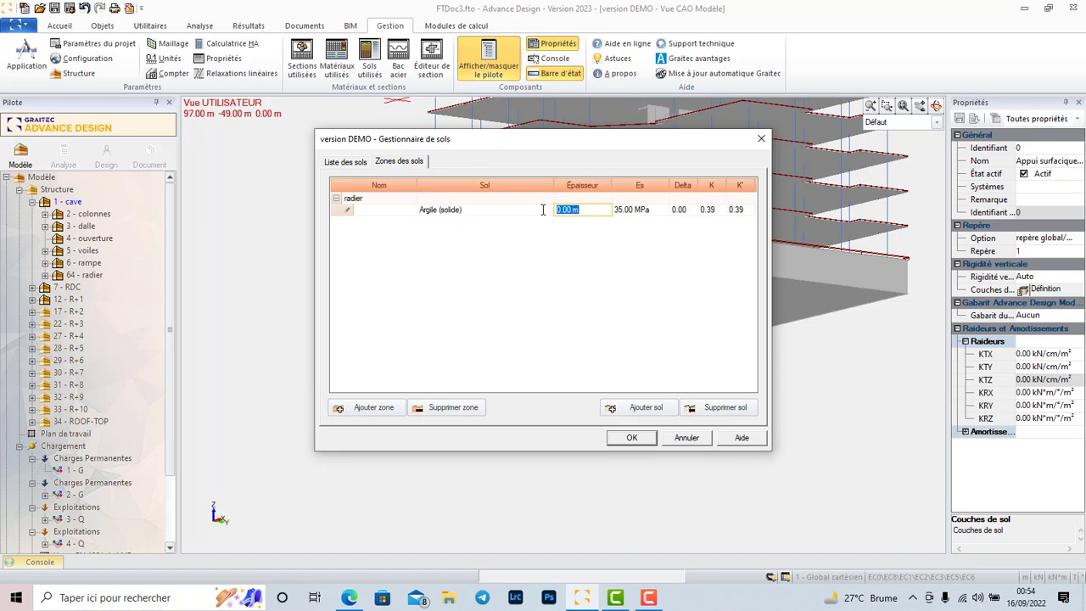
text(3.5)
click(633, 438)
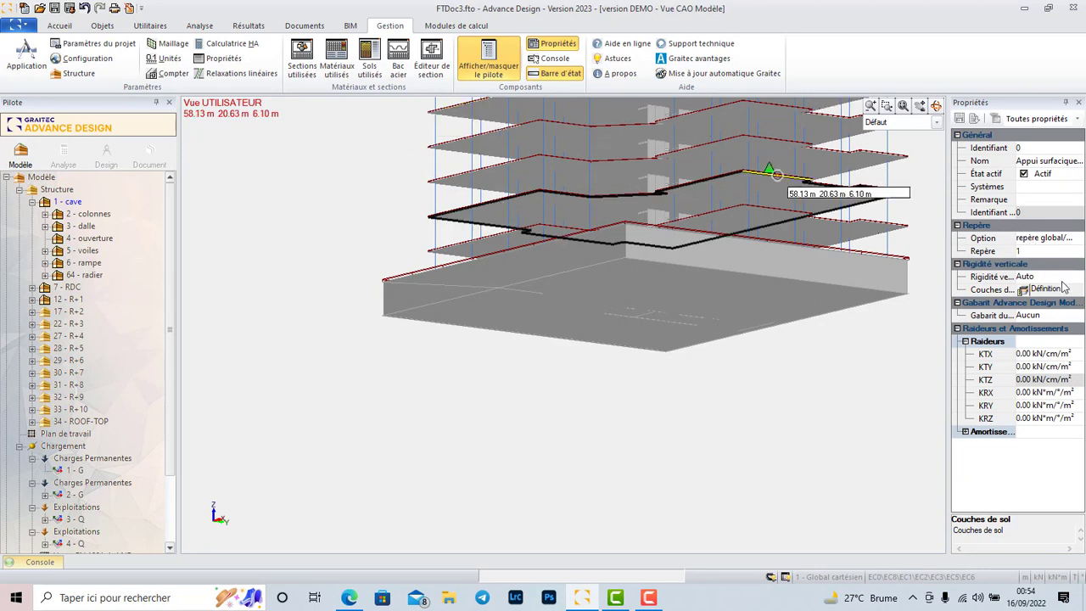
click(1024, 291)
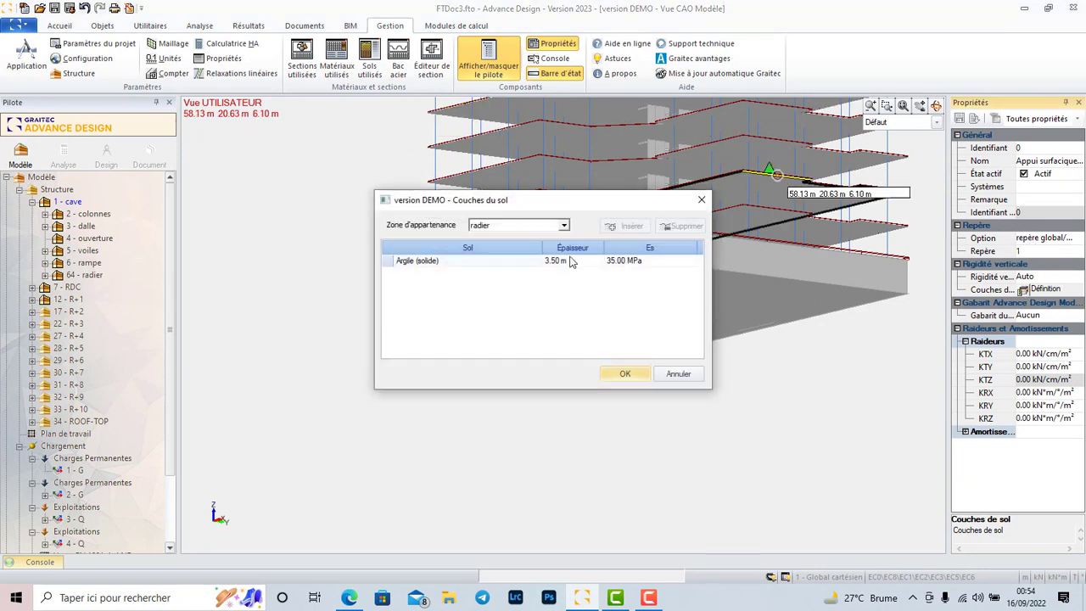
click(638, 376)
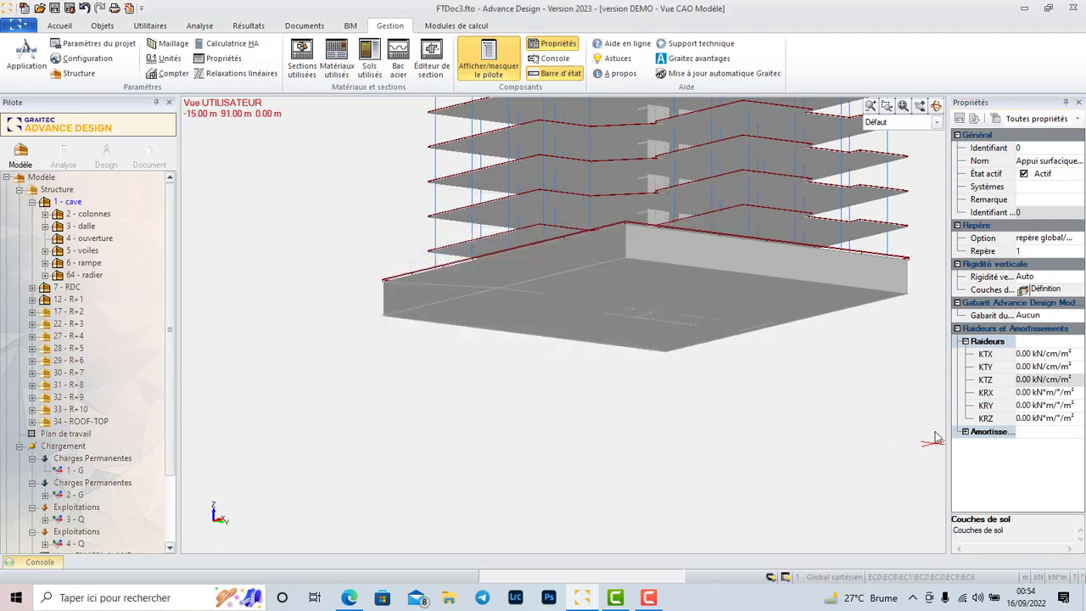
Hide the colonnes, dalle, ouverture, voiles and rampe systems of 1 - cave, leaving only the radier system displayed.
scroll(359, 321, up, 2)
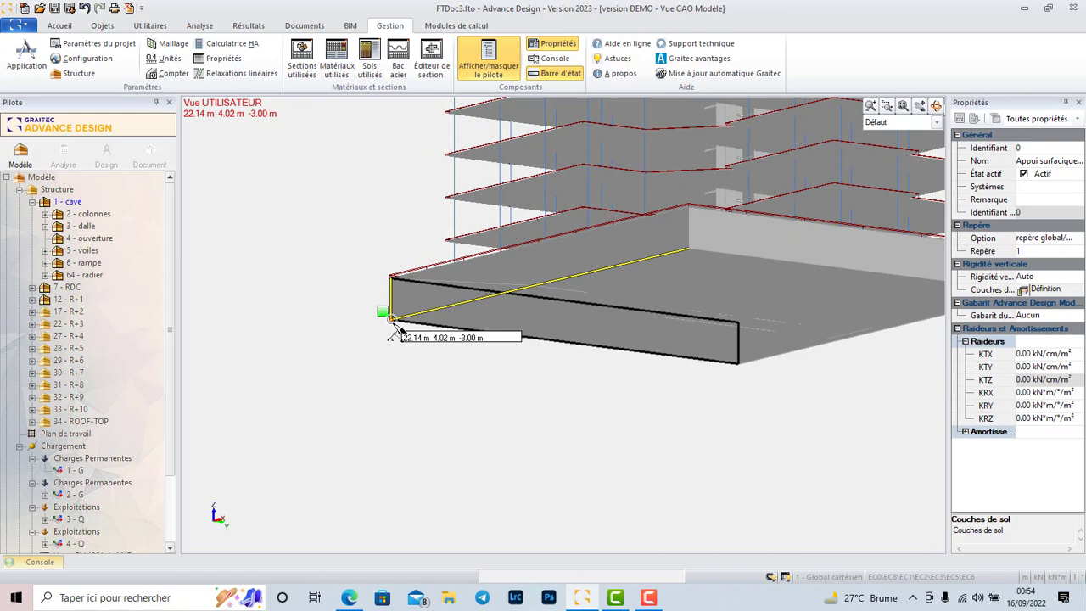
click(57, 216)
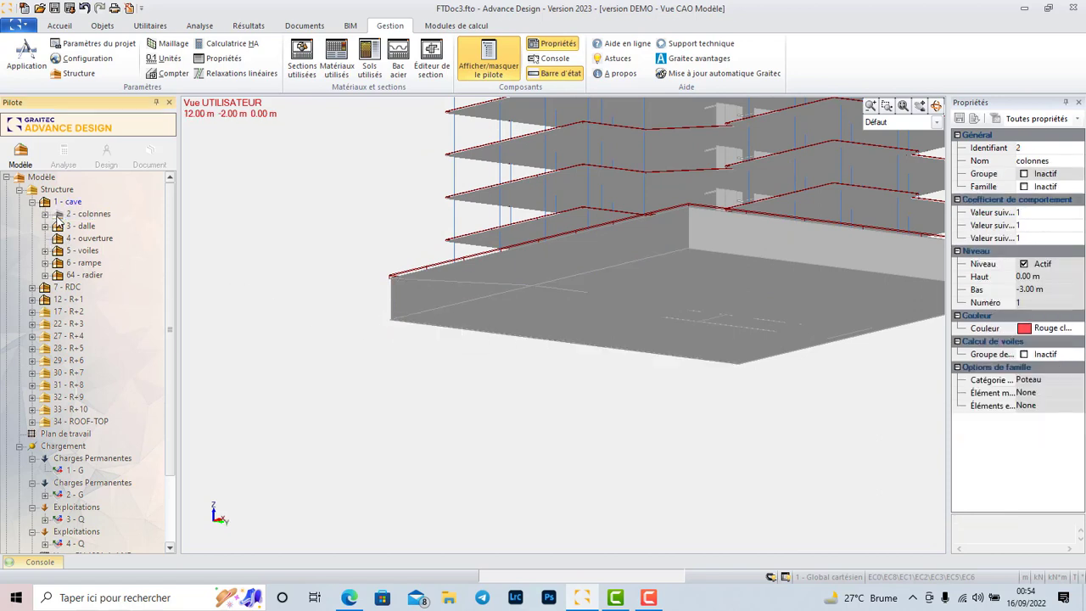
click(57, 227)
click(58, 238)
click(58, 250)
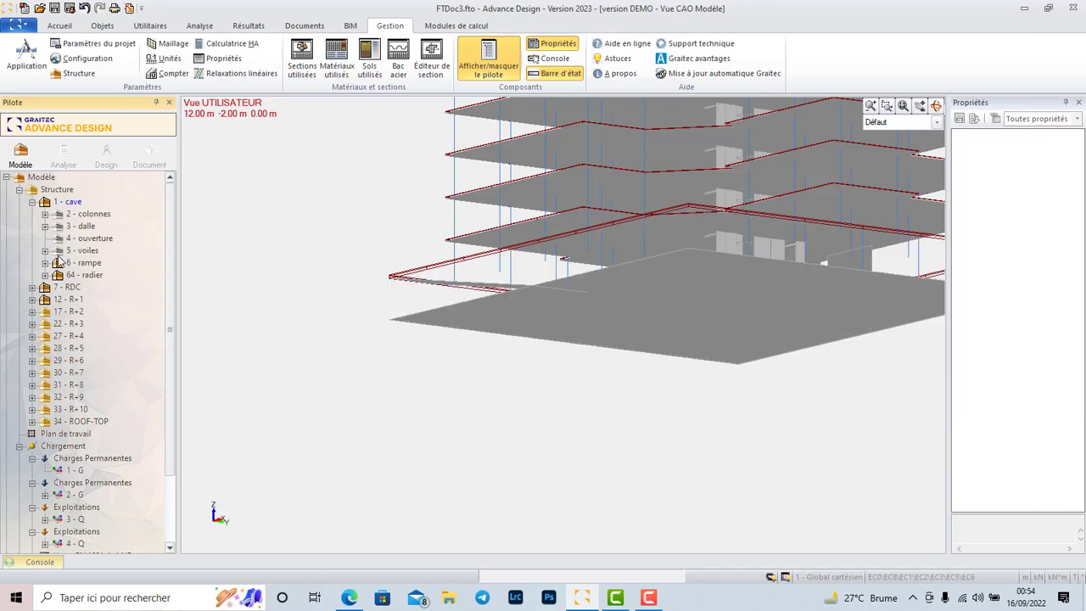
click(57, 263)
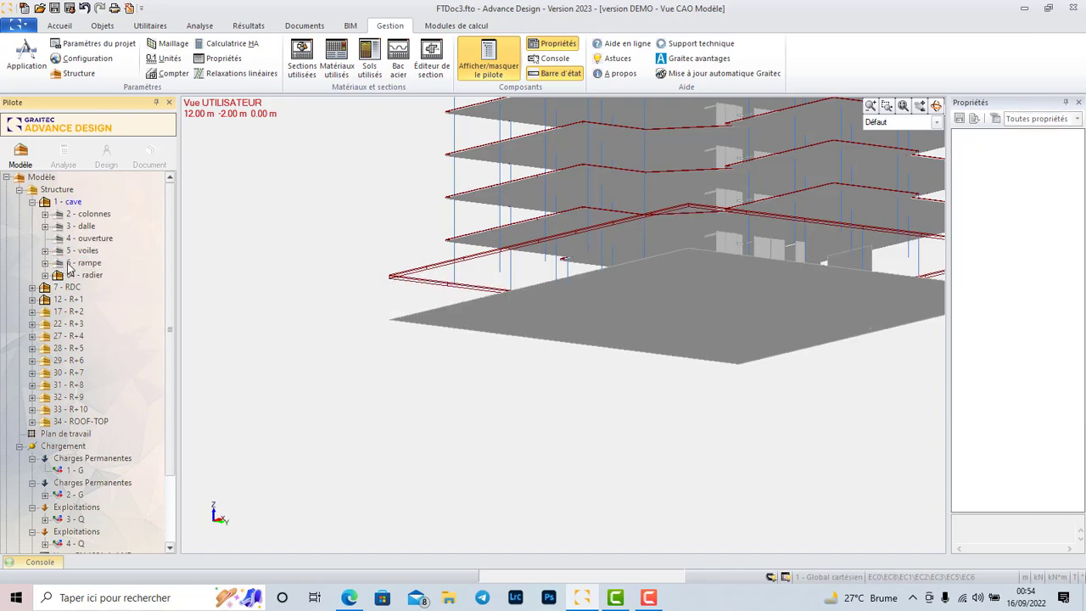
Draw the elastic surface support over the whole raft slab at -3.00 m by snapping to its corners.
scroll(381, 258, down, 2)
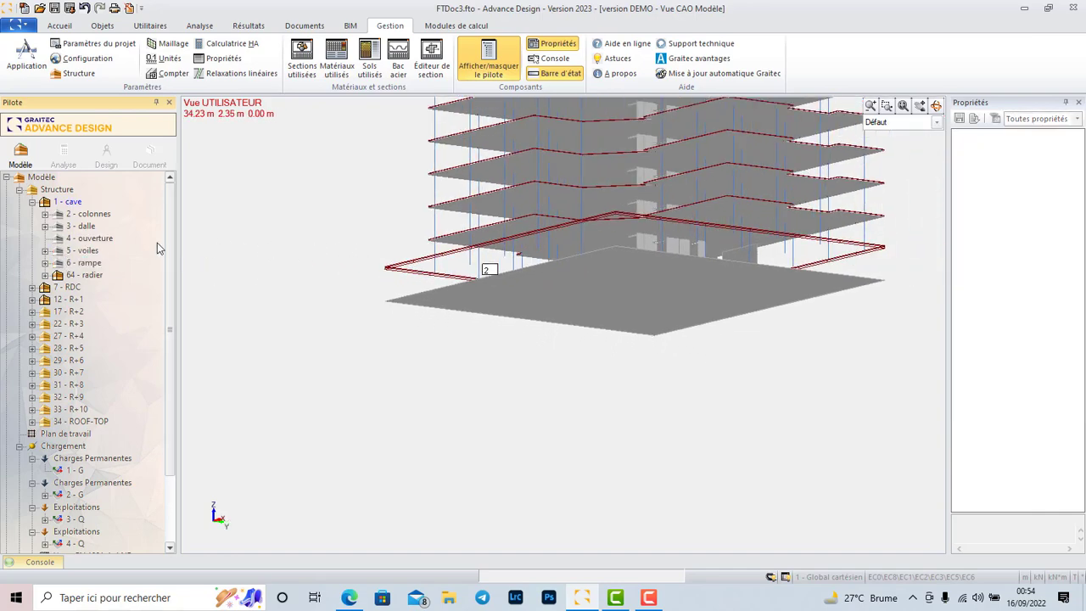
scroll(395, 301, up, 1)
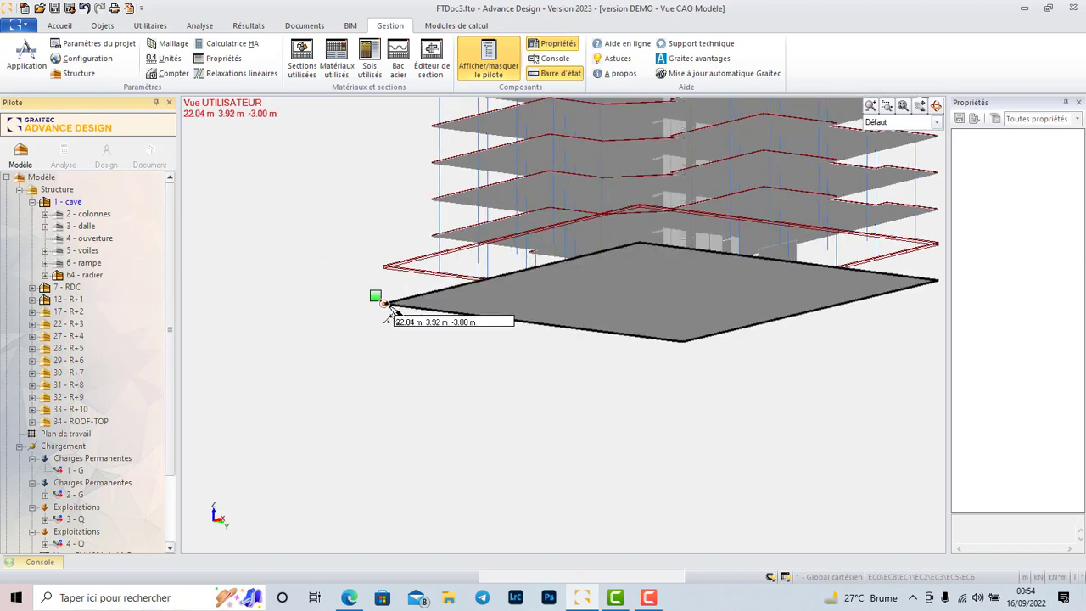
click(388, 306)
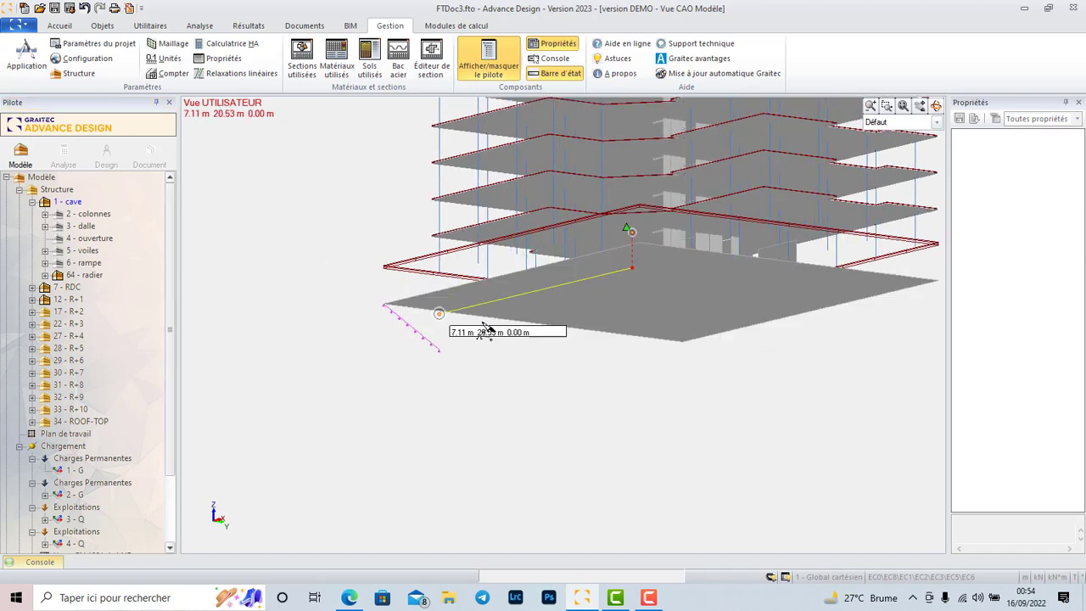
click(680, 341)
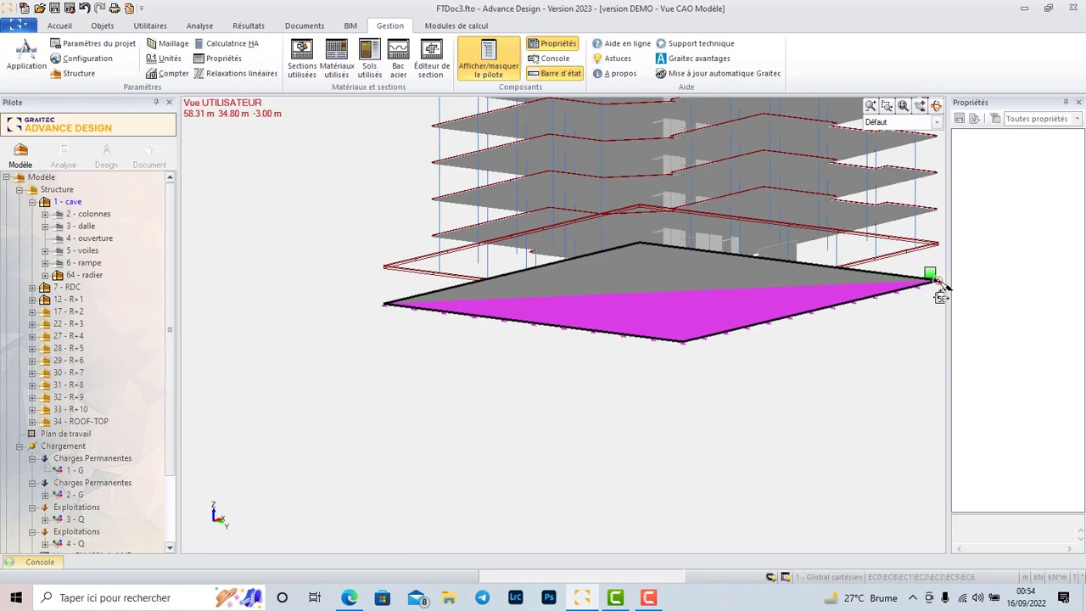
click(937, 285)
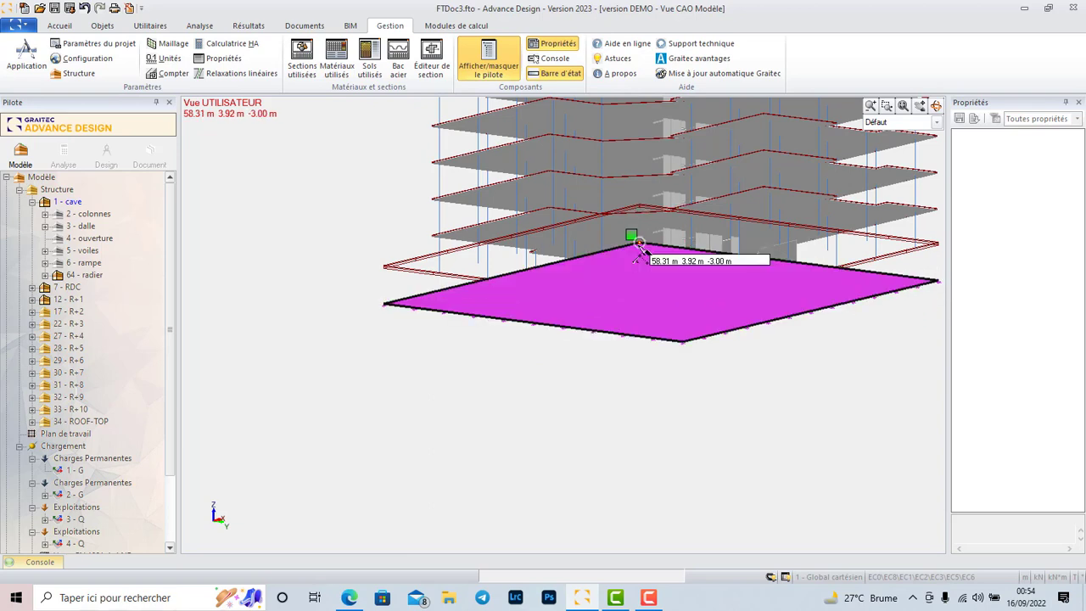
click(384, 305)
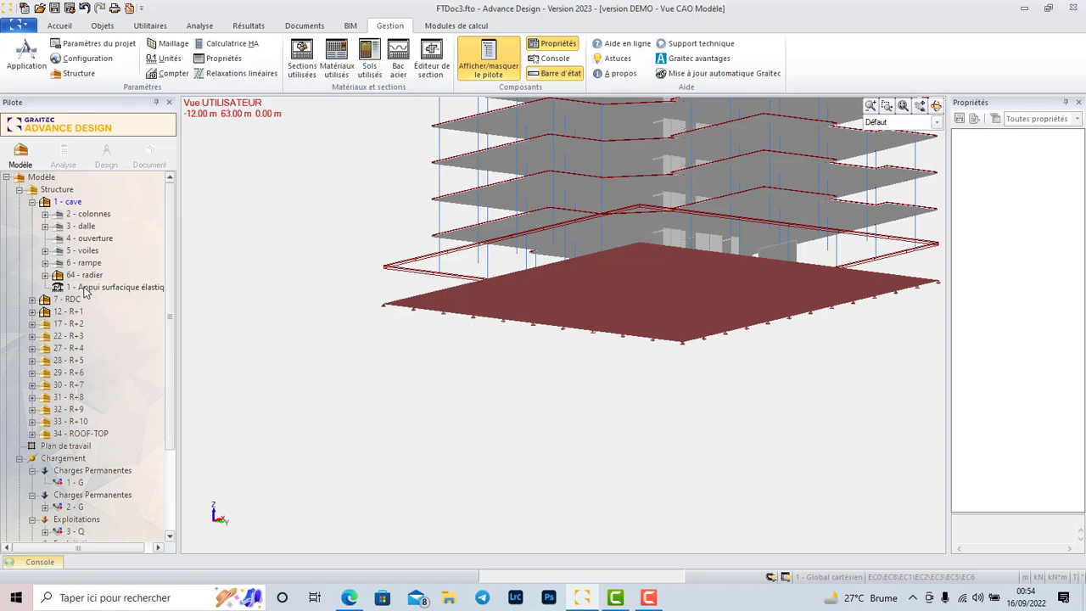
Display the colonnes, dalle, ouverture, voiles and rampe systems of 1 - cave again.
click(56, 216)
click(59, 227)
click(61, 238)
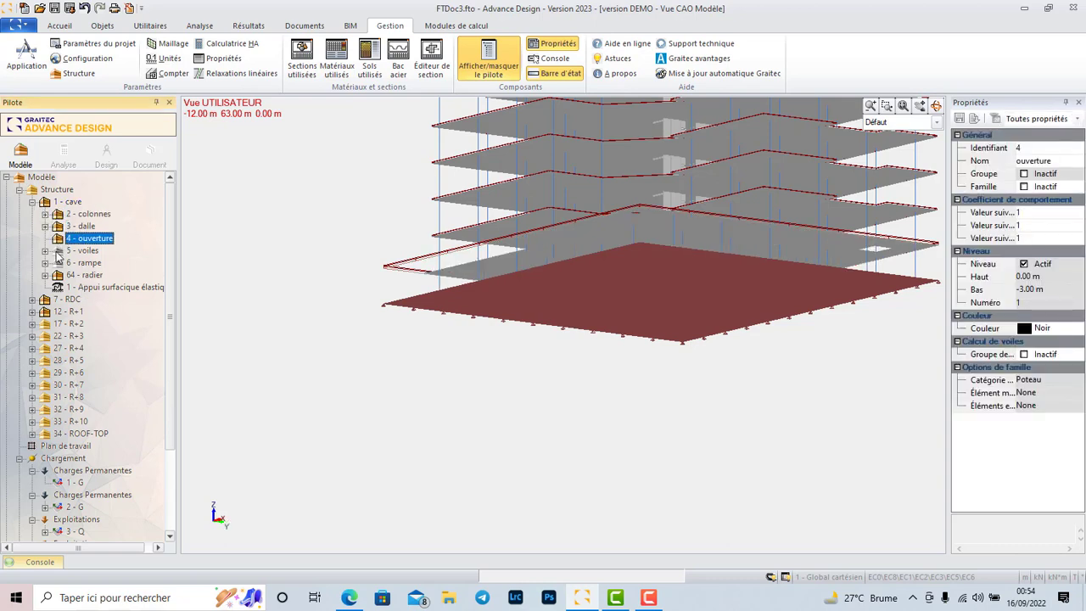
click(58, 252)
click(61, 263)
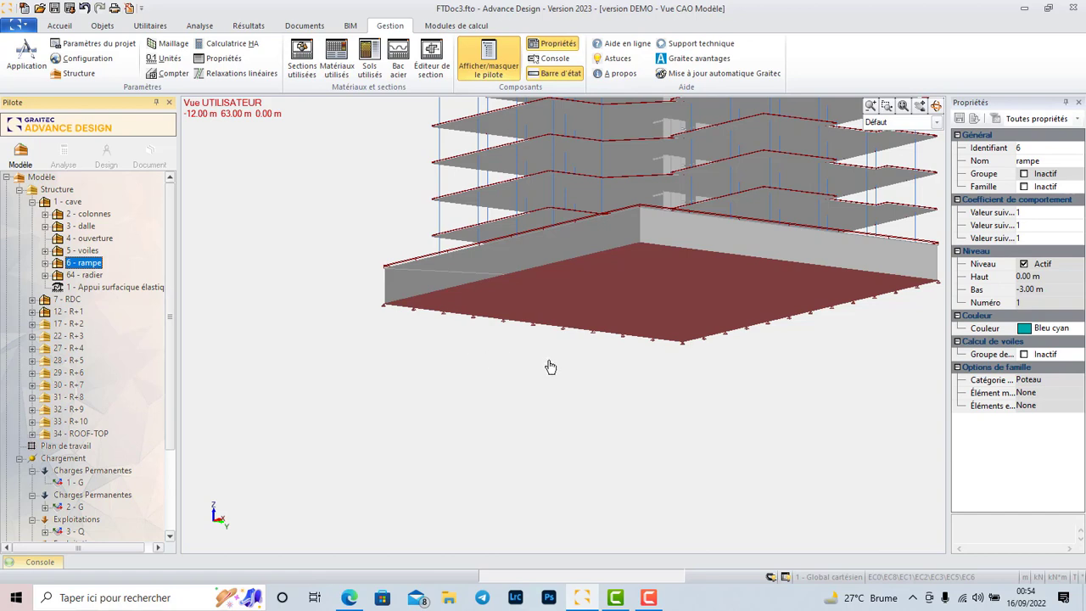
Inspect the supported raft from the side and select its elastic surface support to read the computed KTZ stiffness.
scroll(511, 325, down, 2)
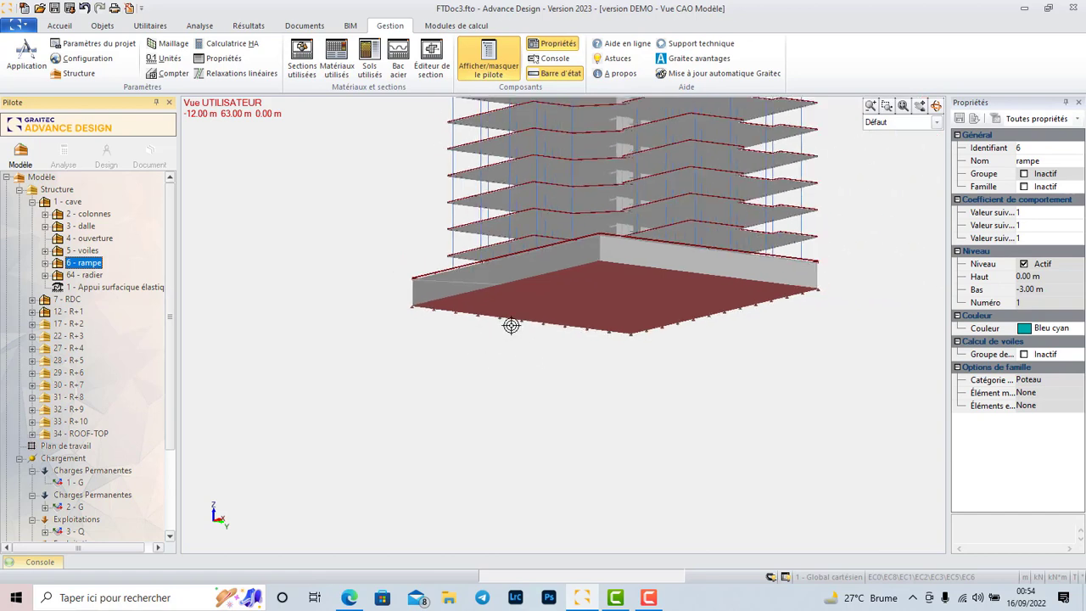
scroll(511, 325, down, 1)
click(936, 105)
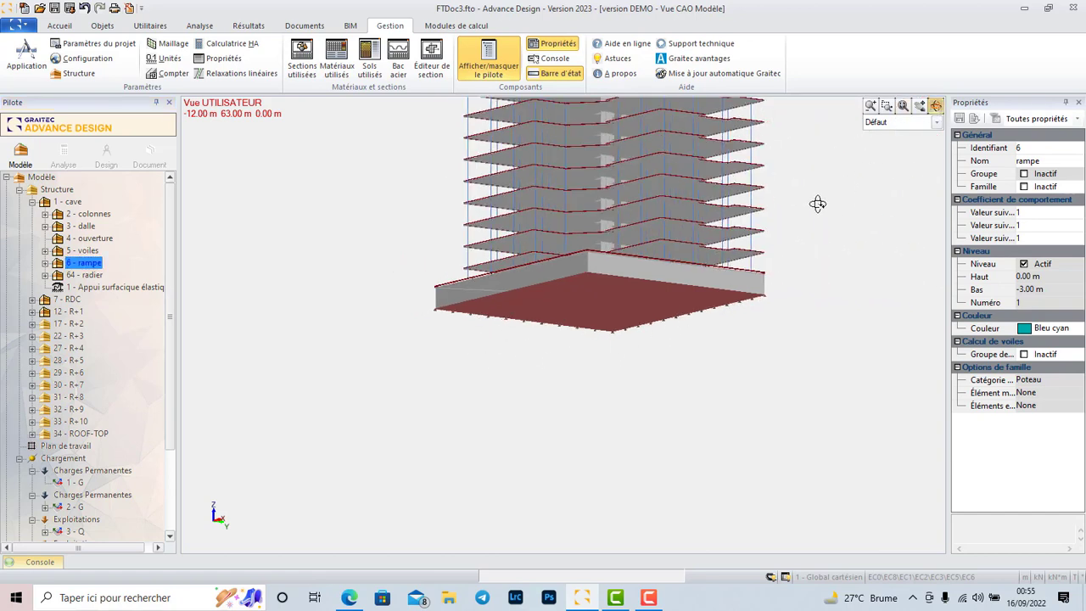
drag(795, 196, 584, 205)
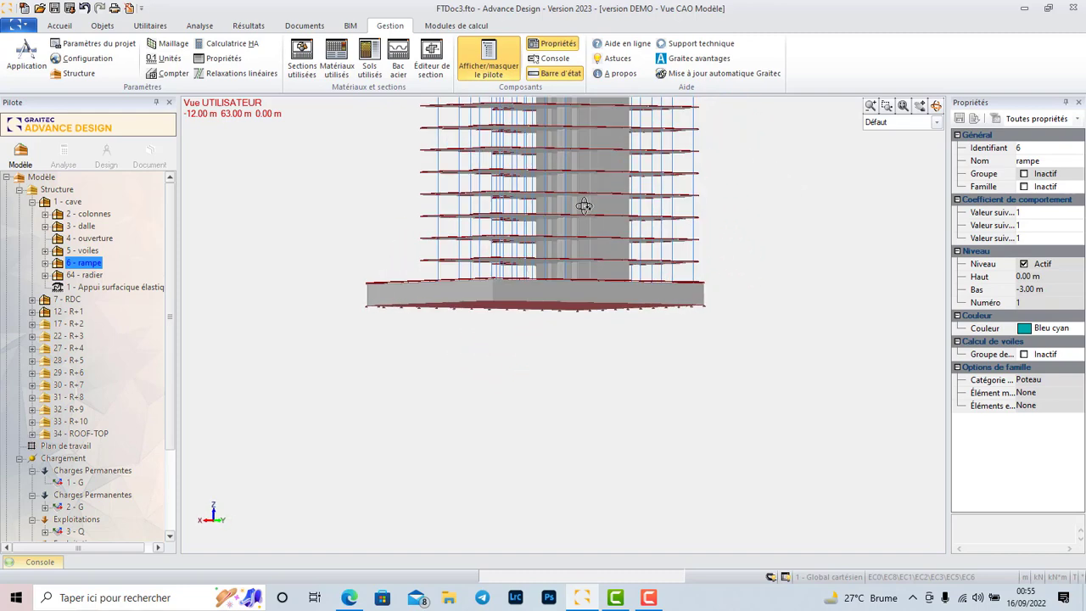
scroll(455, 322, up, 4)
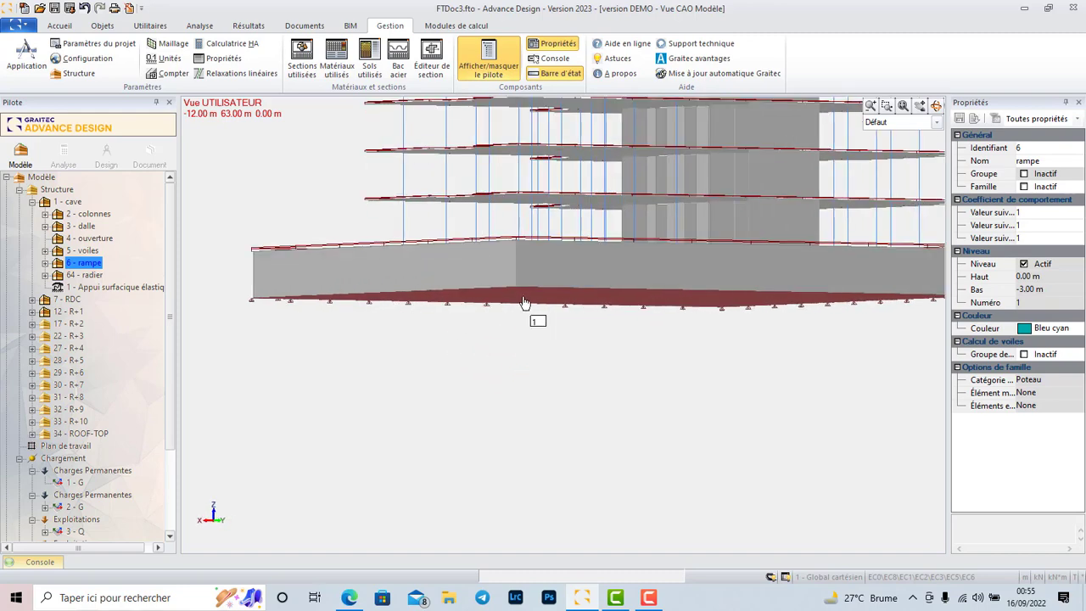
click(524, 303)
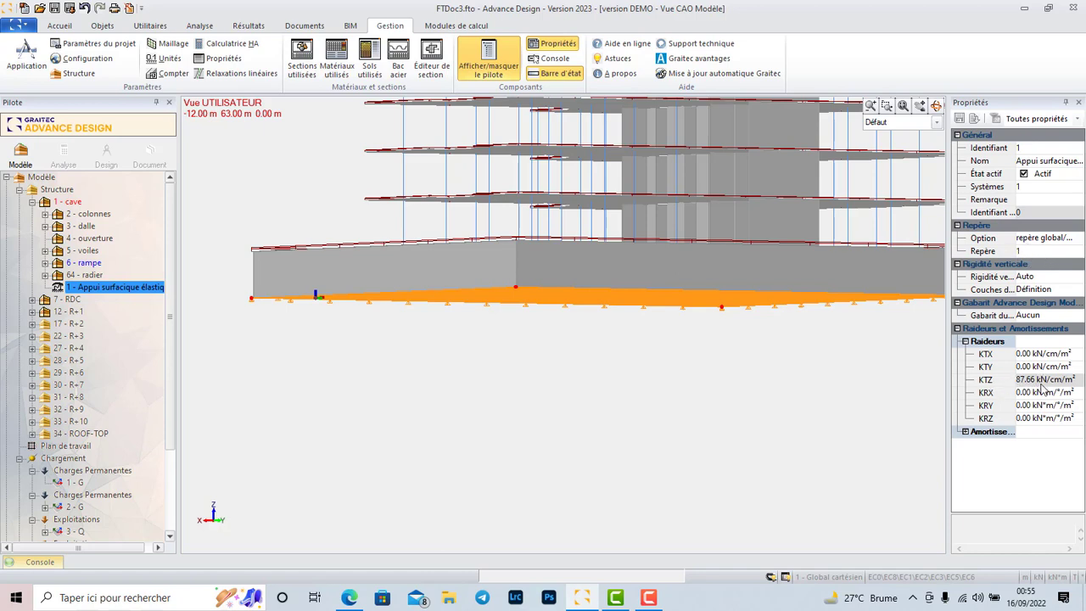
Verify the model for errors, review the console's warnings, and check the list of load cases.
scroll(548, 366, down, 3)
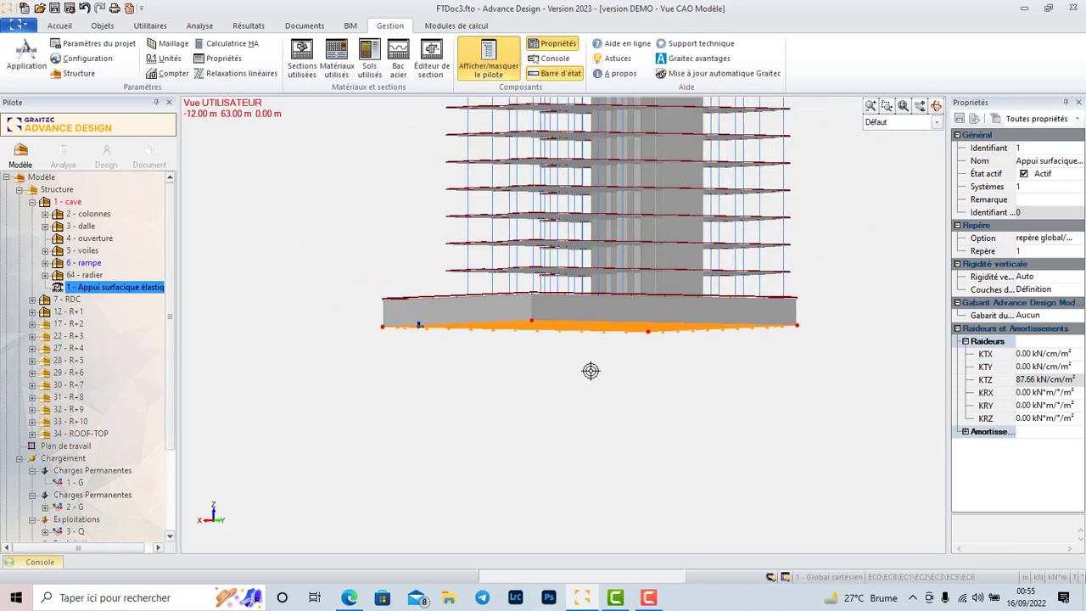
scroll(591, 371, down, 1)
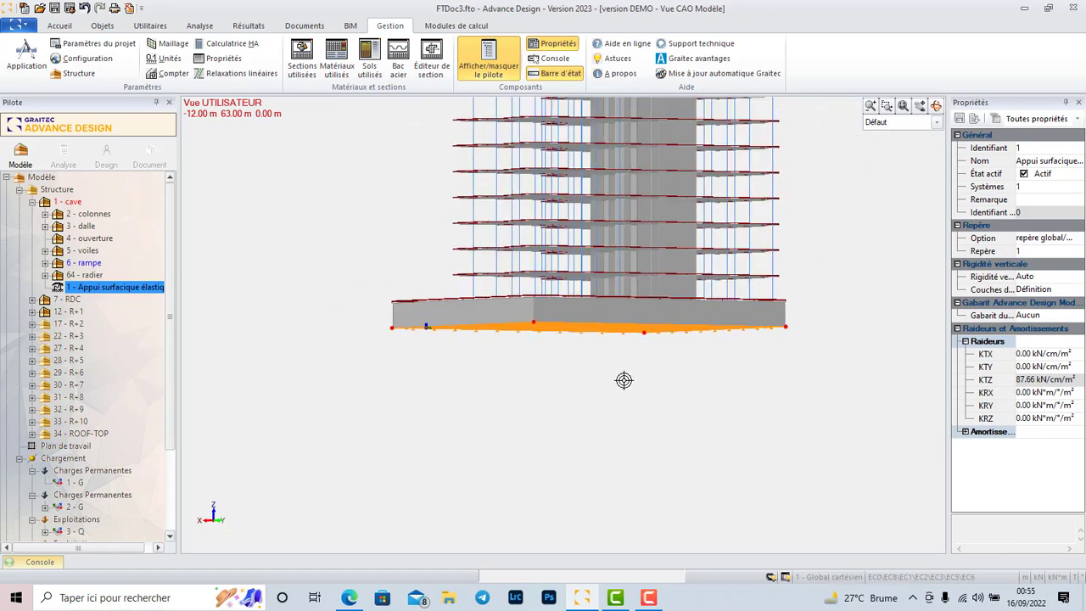
click(60, 25)
click(1016, 56)
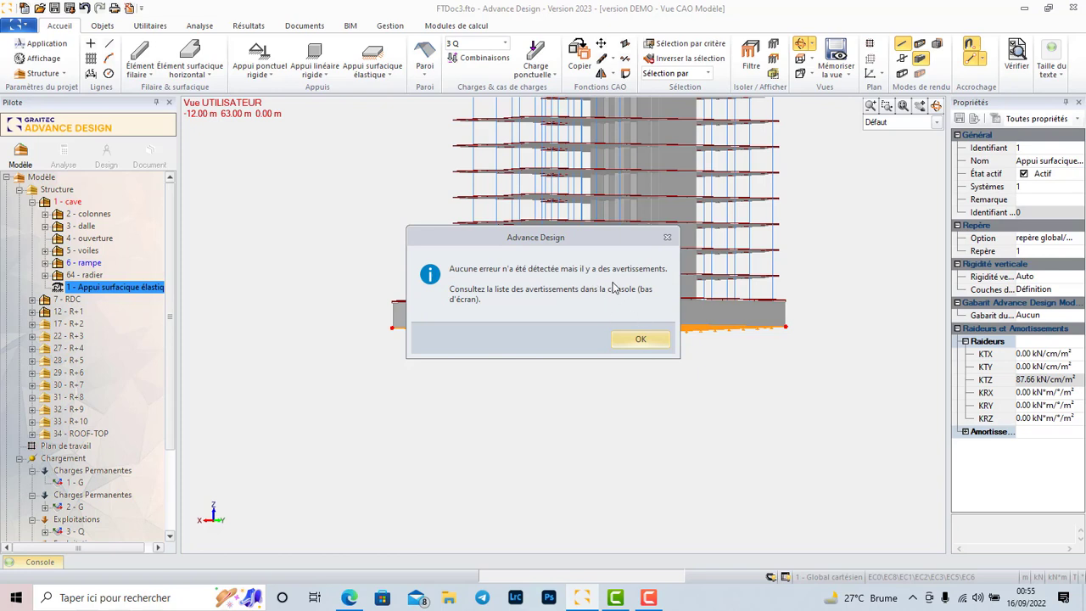
click(641, 340)
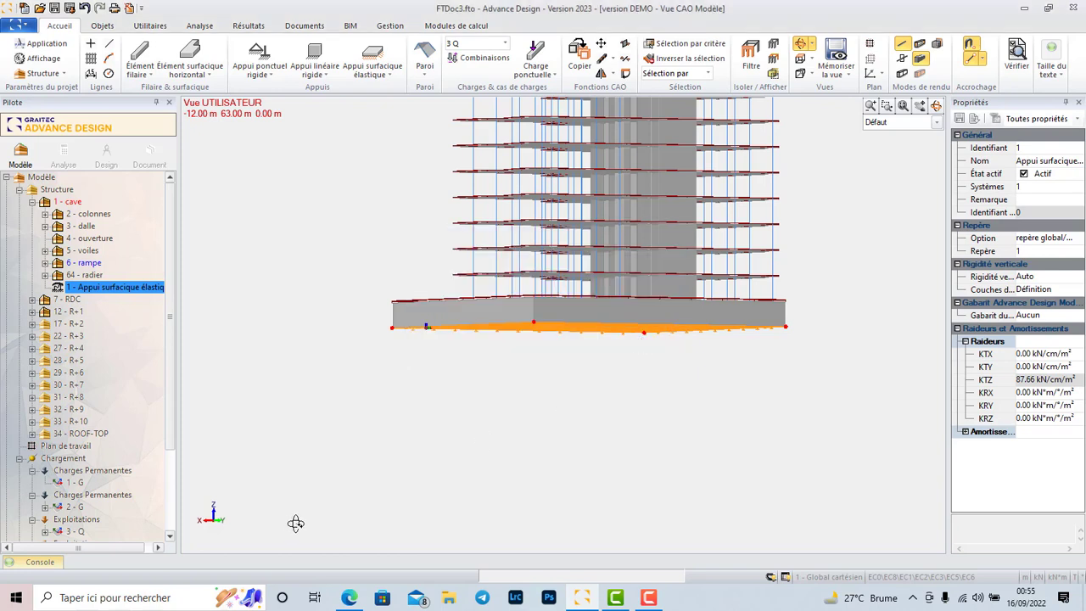
click(33, 563)
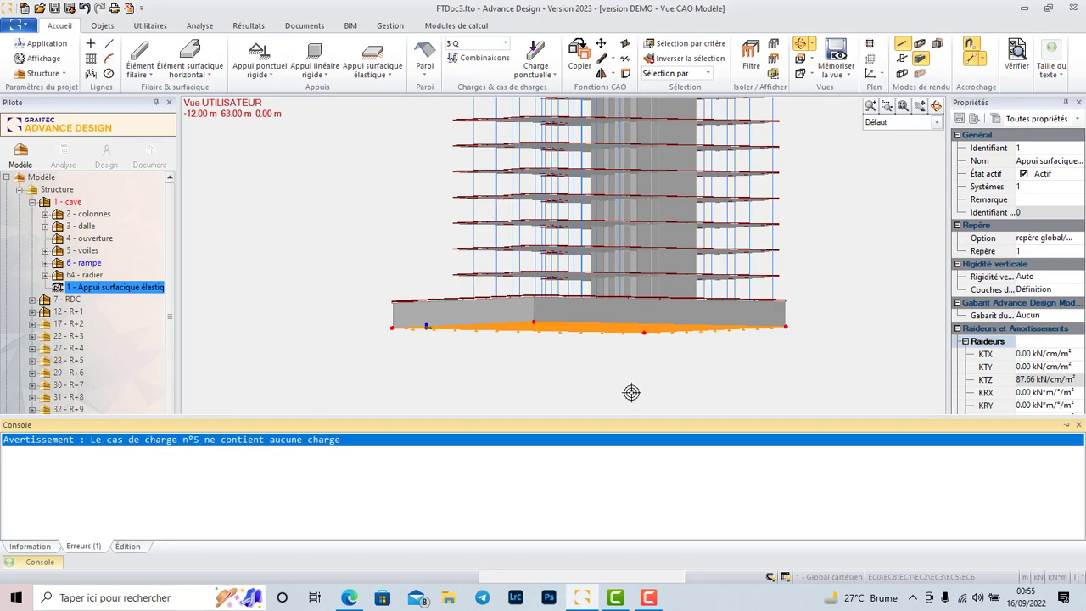
scroll(624, 381, down, 1)
click(505, 43)
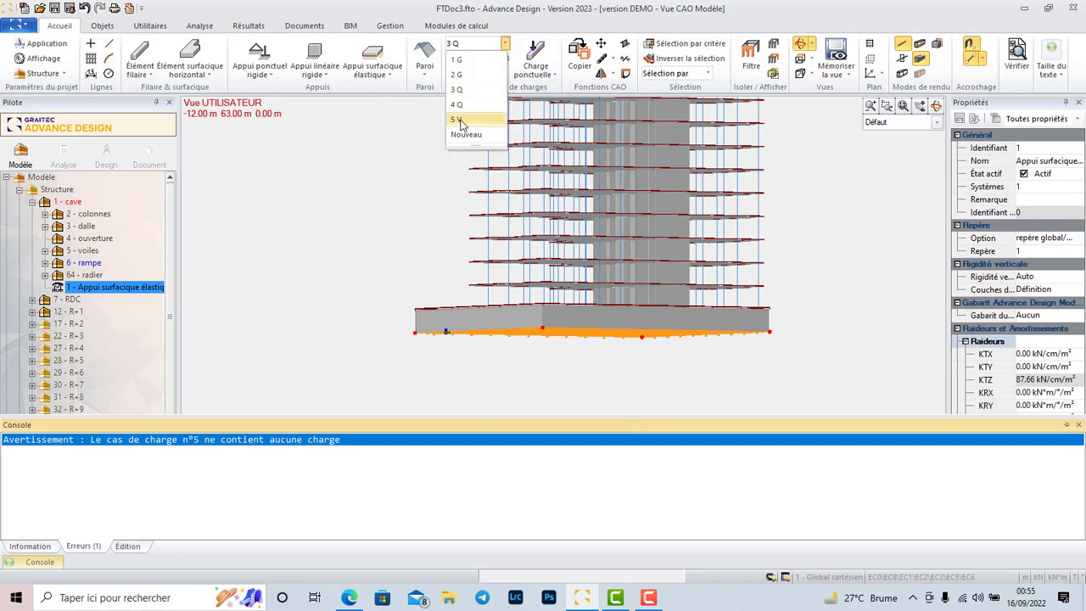
click(394, 174)
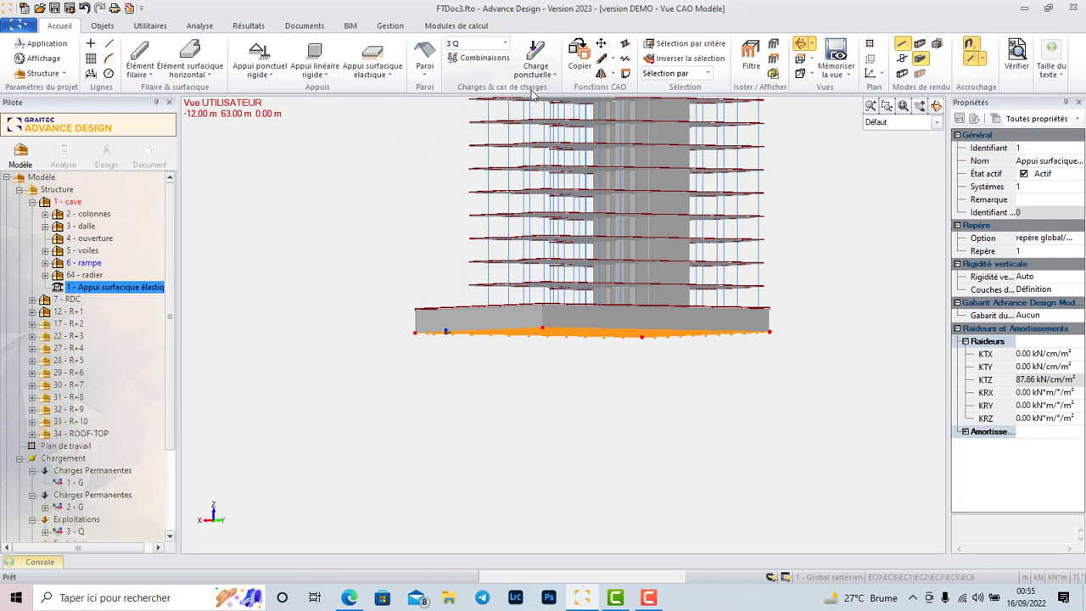
Clear the selection and examine the whole building in 3D, including its supported raft base, before the analysis.
click(204, 27)
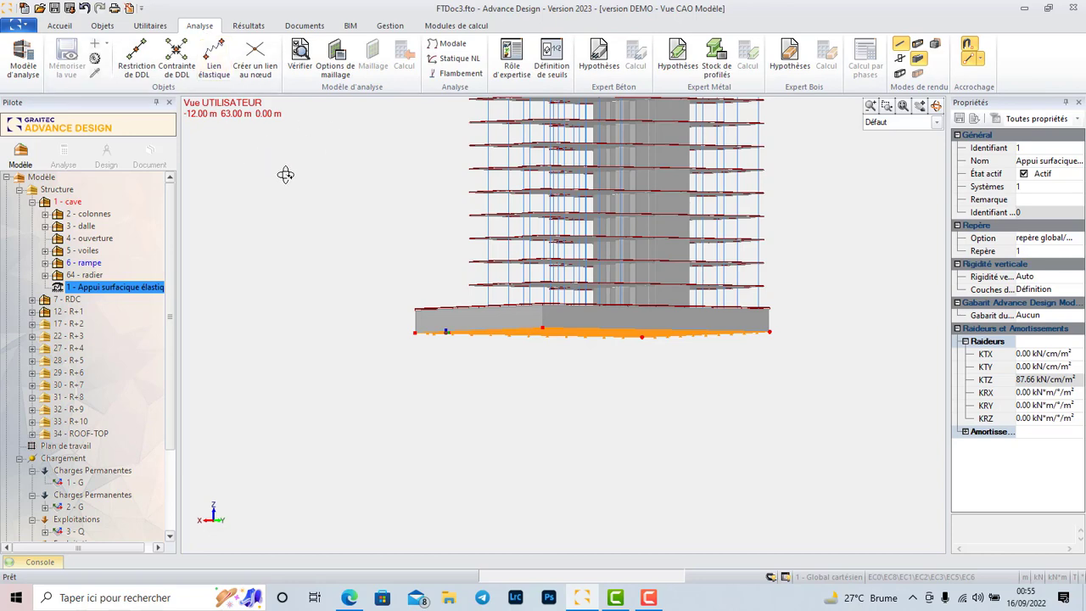
scroll(641, 362, down, 2)
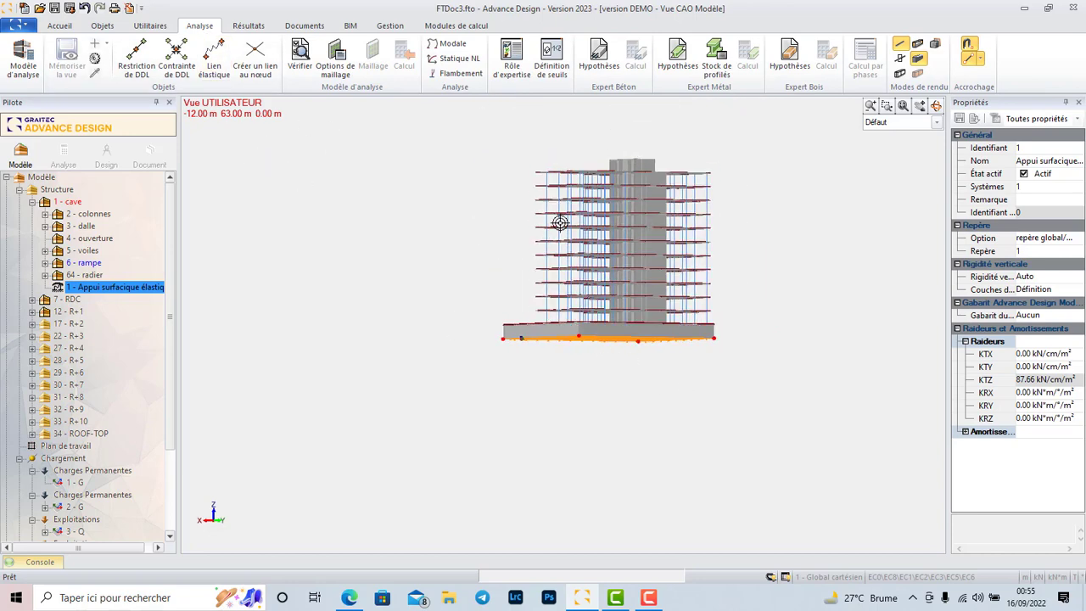
drag(637, 150, 780, 204)
click(543, 395)
scroll(564, 377, up, 6)
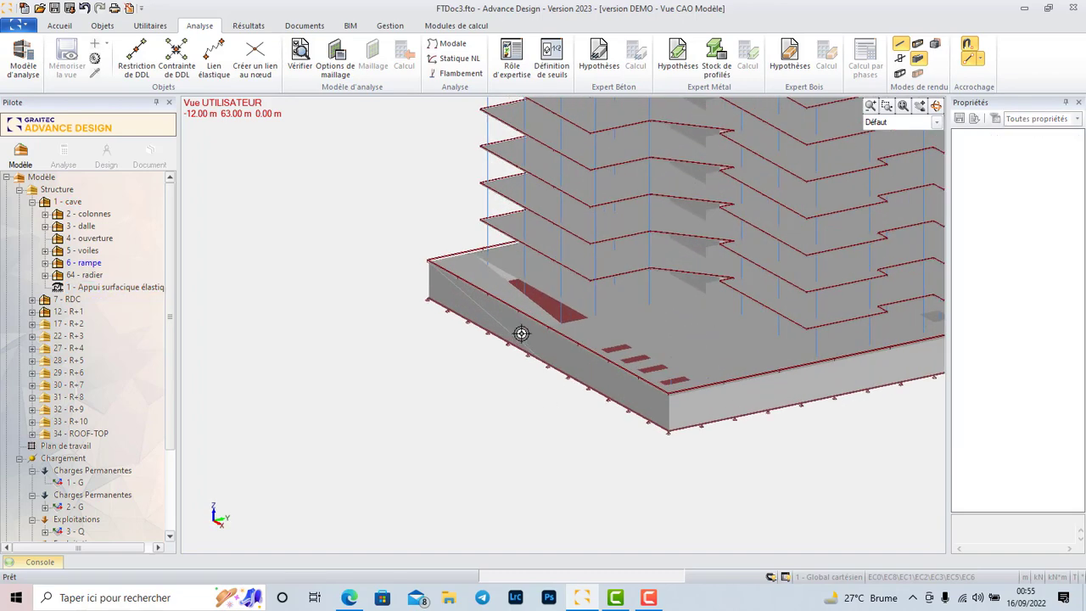
scroll(582, 463, down, 6)
scroll(565, 439, up, 4)
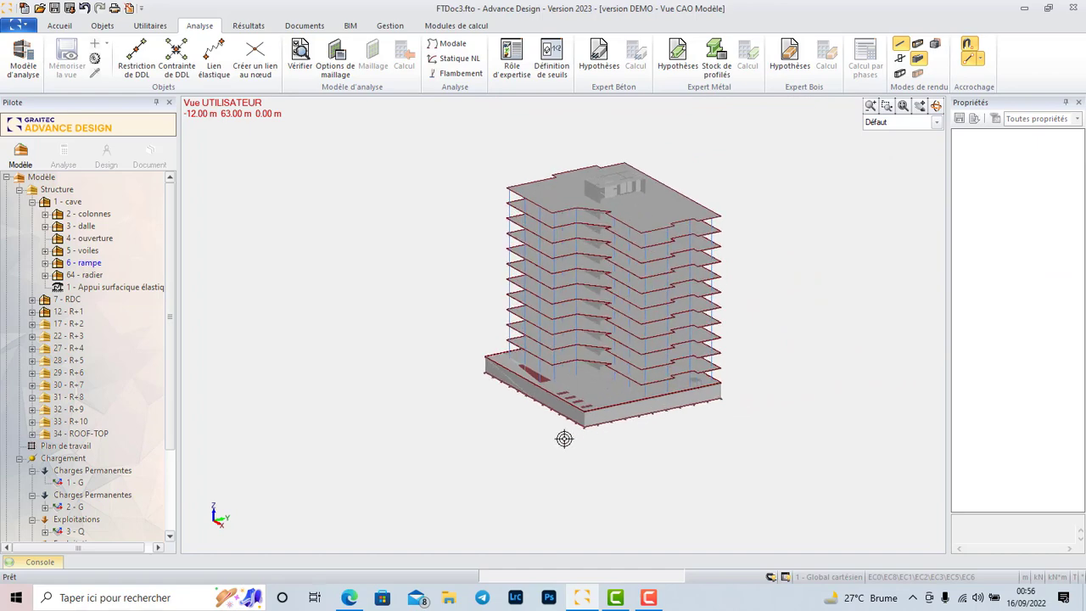
scroll(383, 456, down, 4)
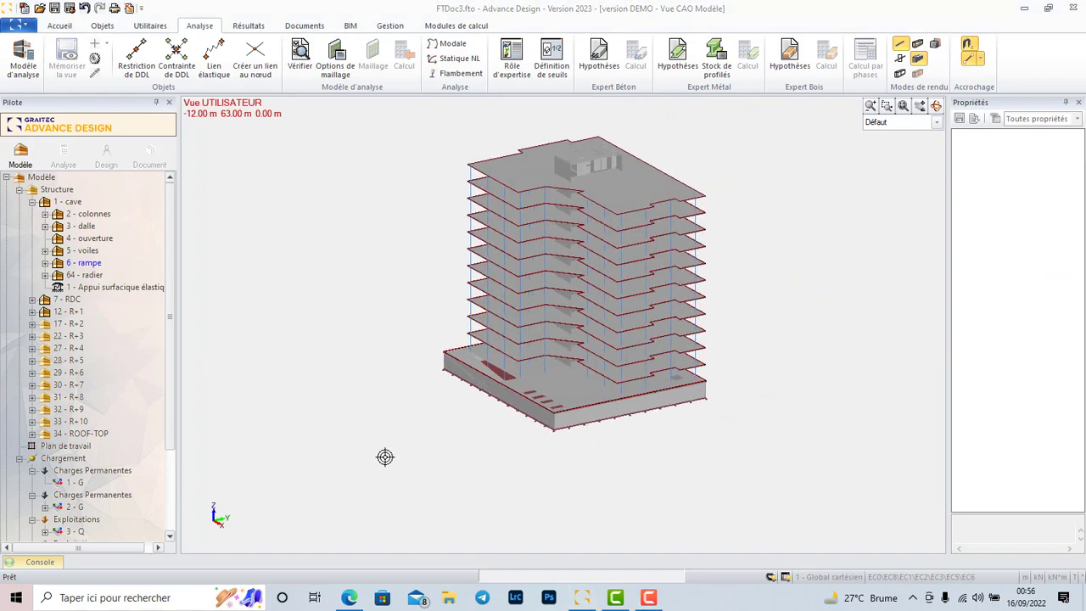
scroll(484, 284, up, 3)
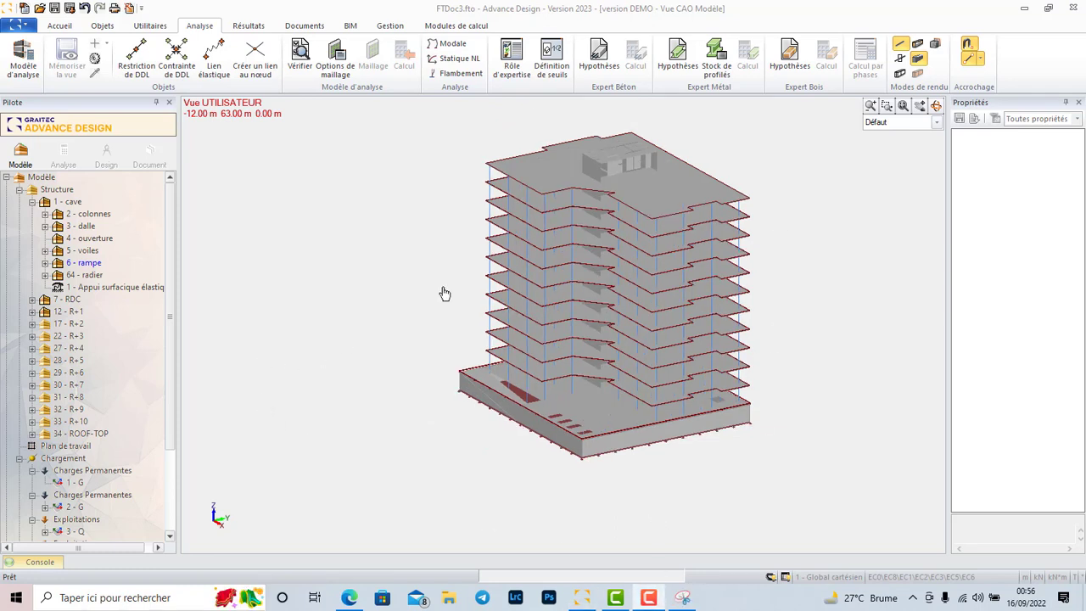
scroll(642, 185, up, 1)
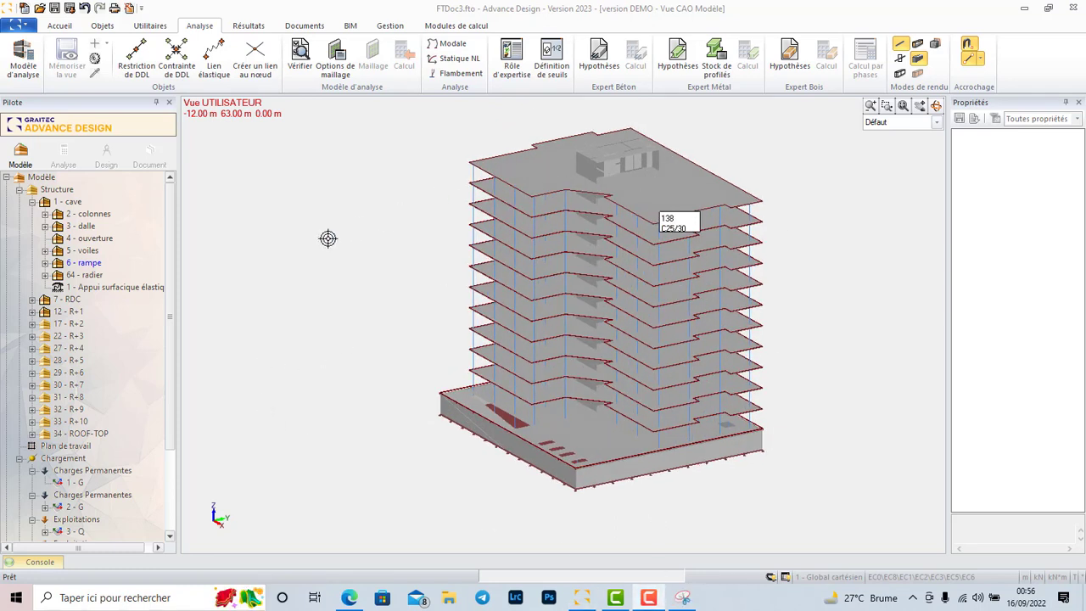
Create a new analysis model and run the calculation sequence through meshing, finite elements and Calcul Béton Armé.
click(24, 56)
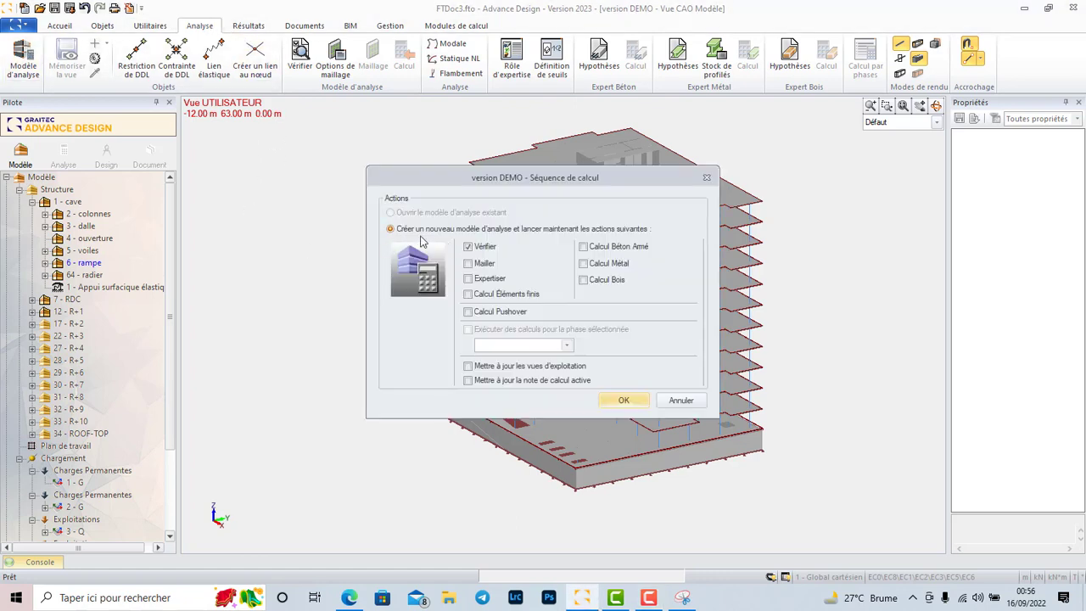
click(583, 247)
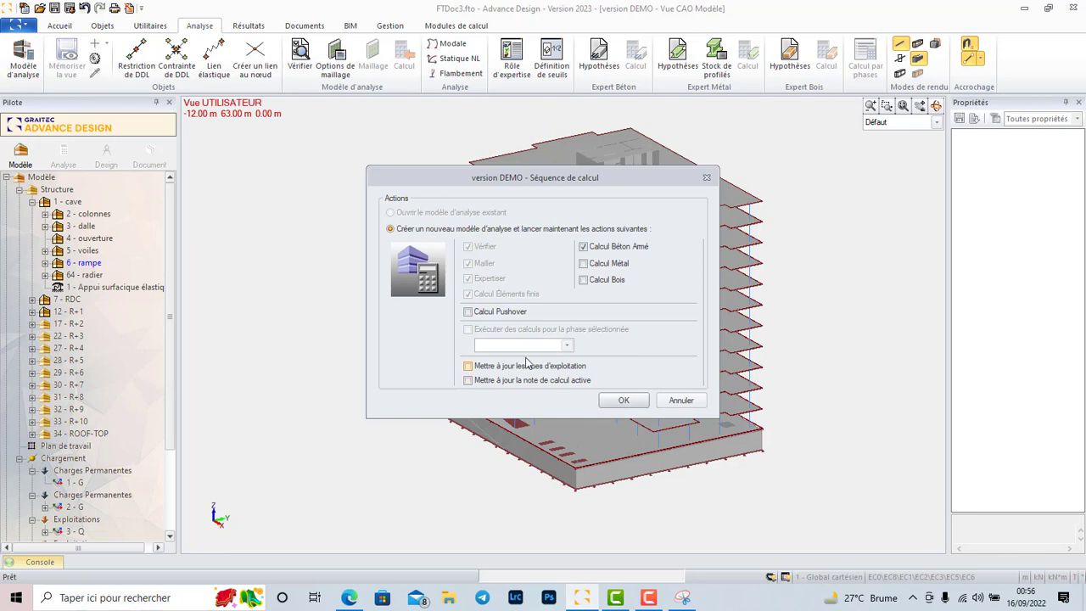
click(622, 401)
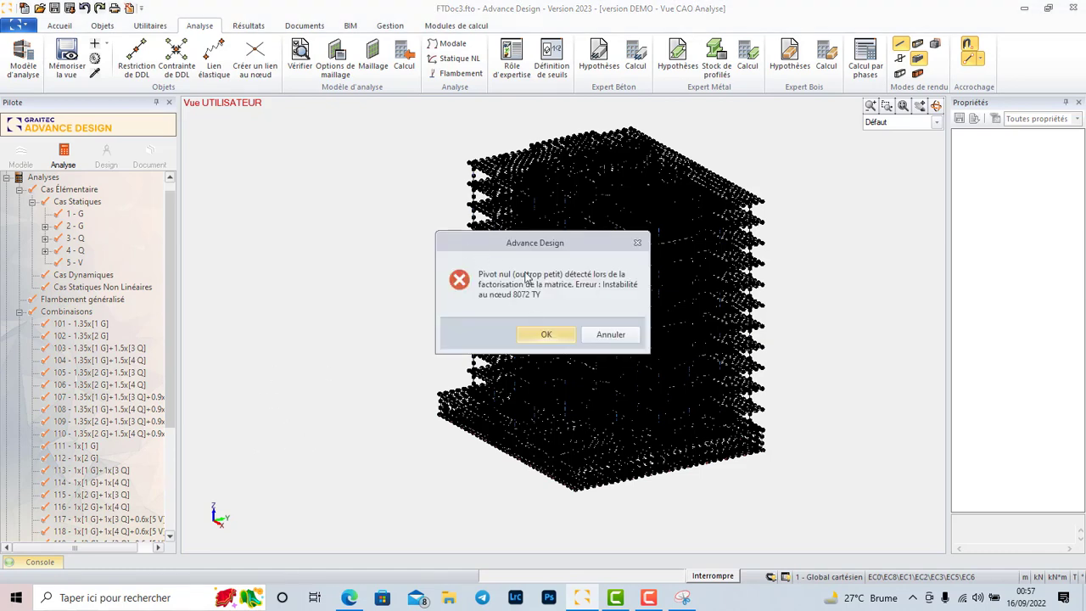
click(548, 334)
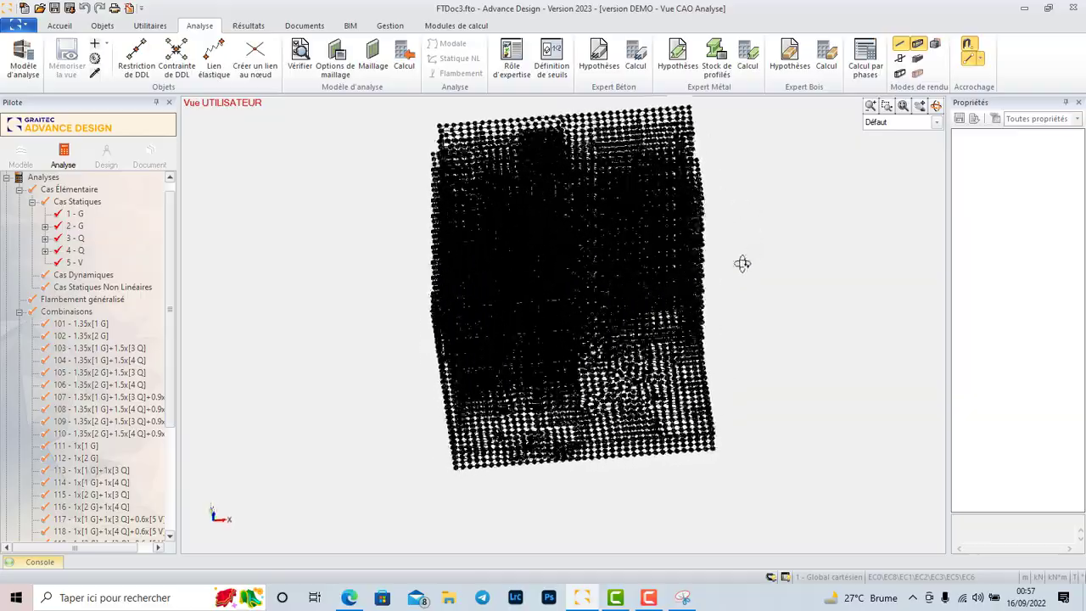
Examine the finite element mesh from several angles, especially around the raft, the basement walls and the lower floors.
scroll(643, 443, up, 10)
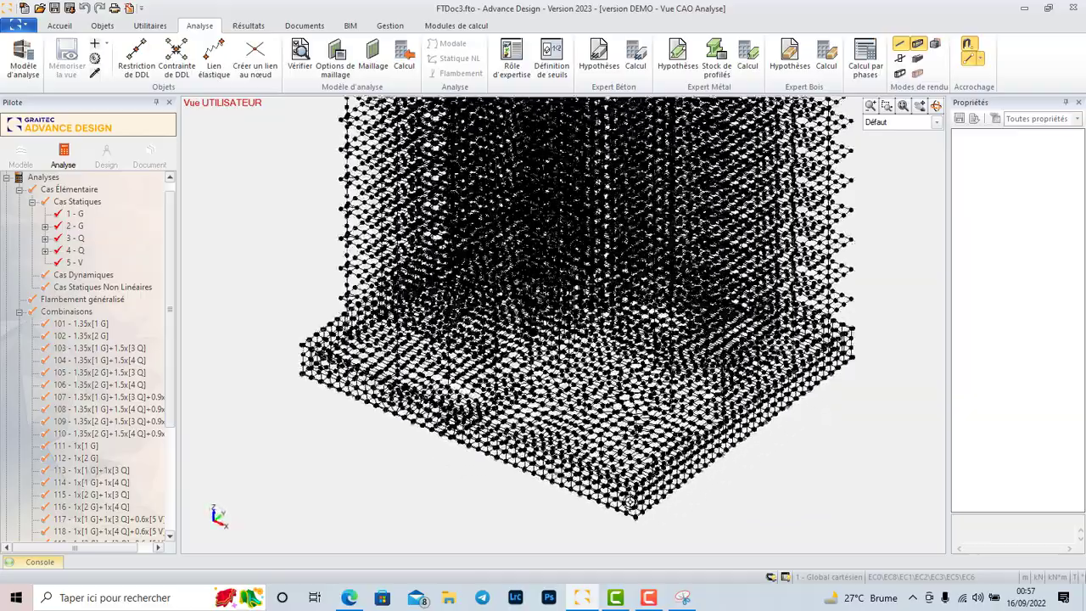
scroll(597, 408, up, 2)
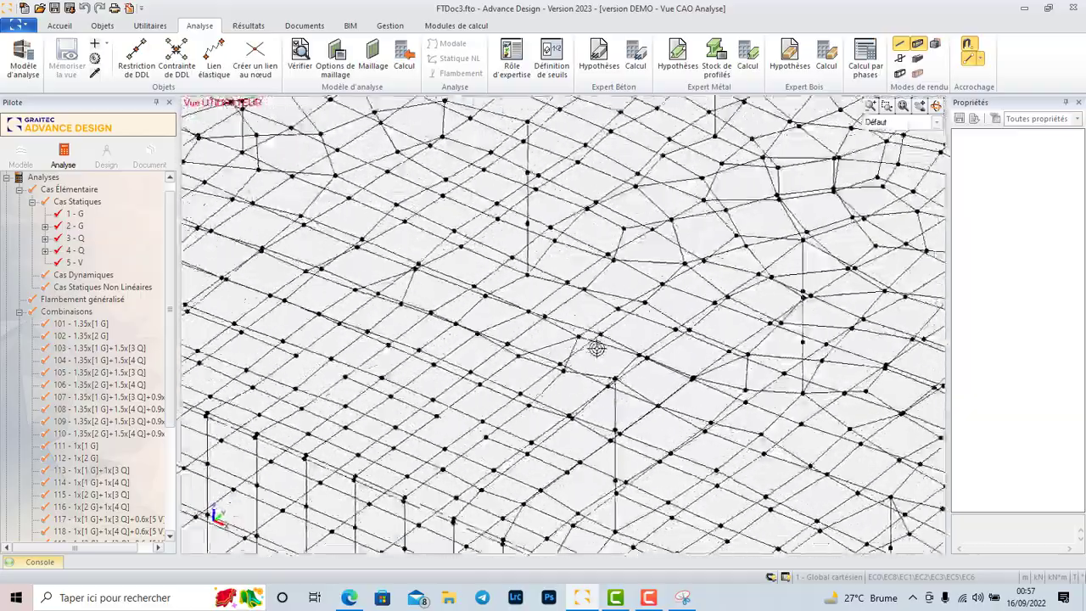
scroll(582, 345, down, 4)
scroll(619, 360, up, 2)
middle_drag(692, 387, 613, 460)
scroll(613, 459, down, 3)
scroll(507, 411, down, 4)
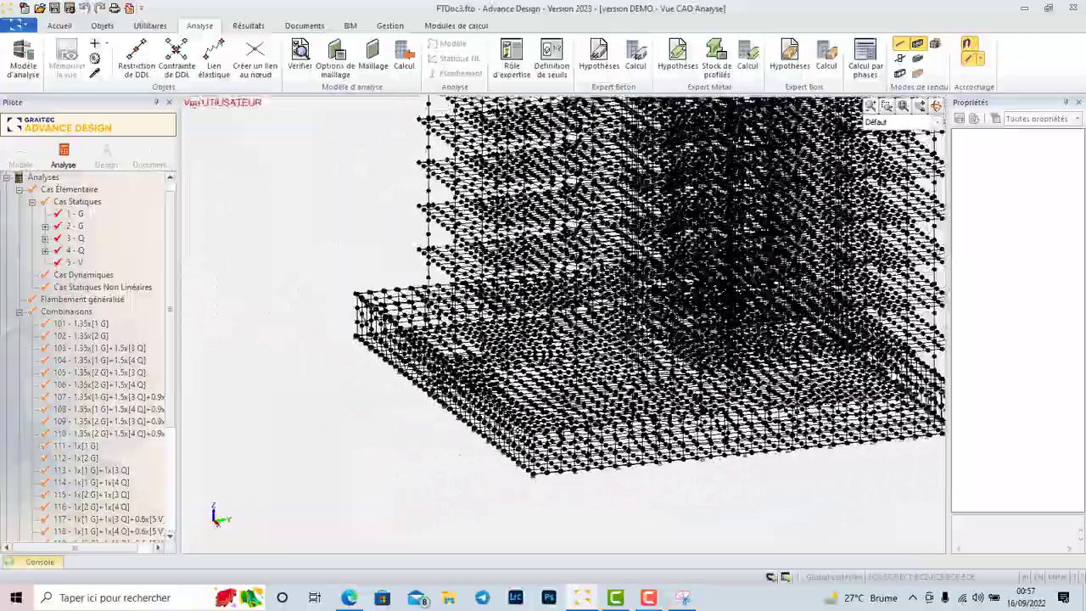
middle_drag(531, 355, 654, 387)
middle_drag(579, 387, 622, 418)
middle_drag(402, 230, 500, 303)
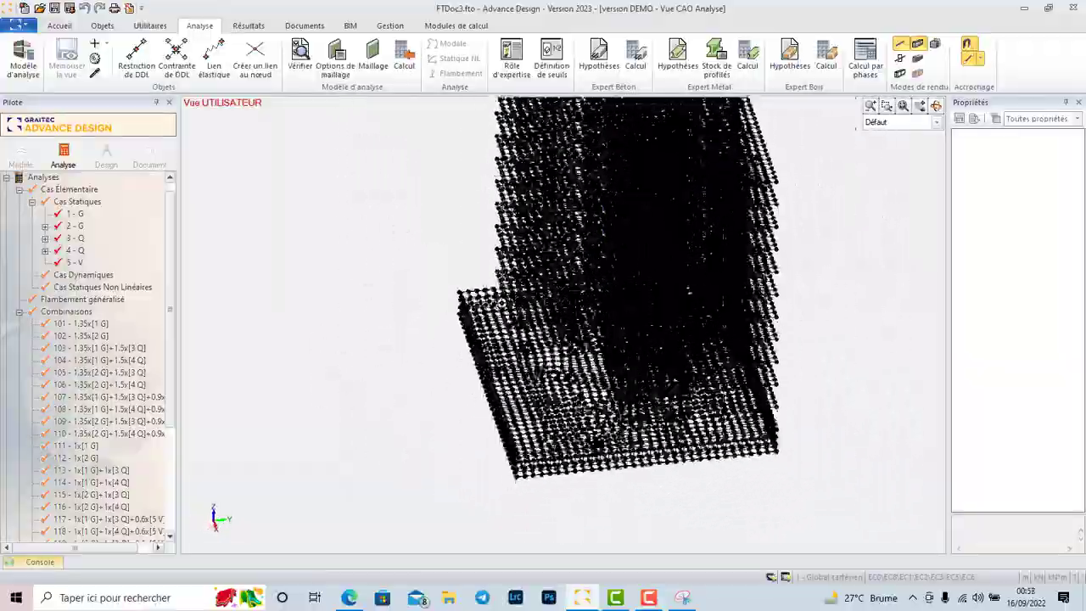
middle_drag(524, 267, 562, 186)
scroll(481, 398, up, 5)
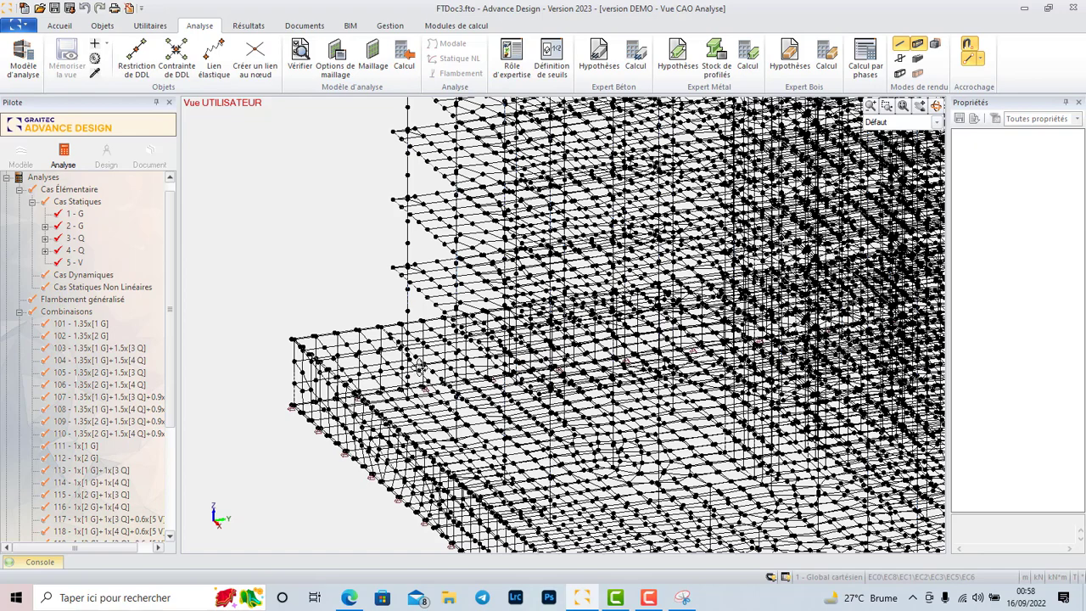
scroll(680, 308, down, 3)
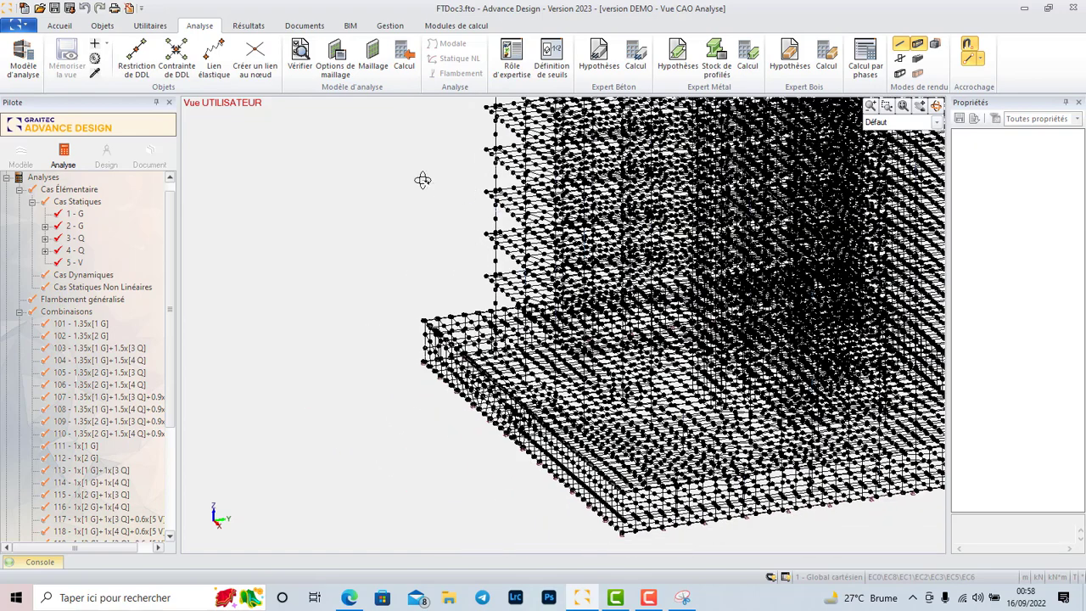
Hide the mesh and its nodes so only the building's wireframe is displayed in the analysis model.
right_click(423, 179)
click(436, 296)
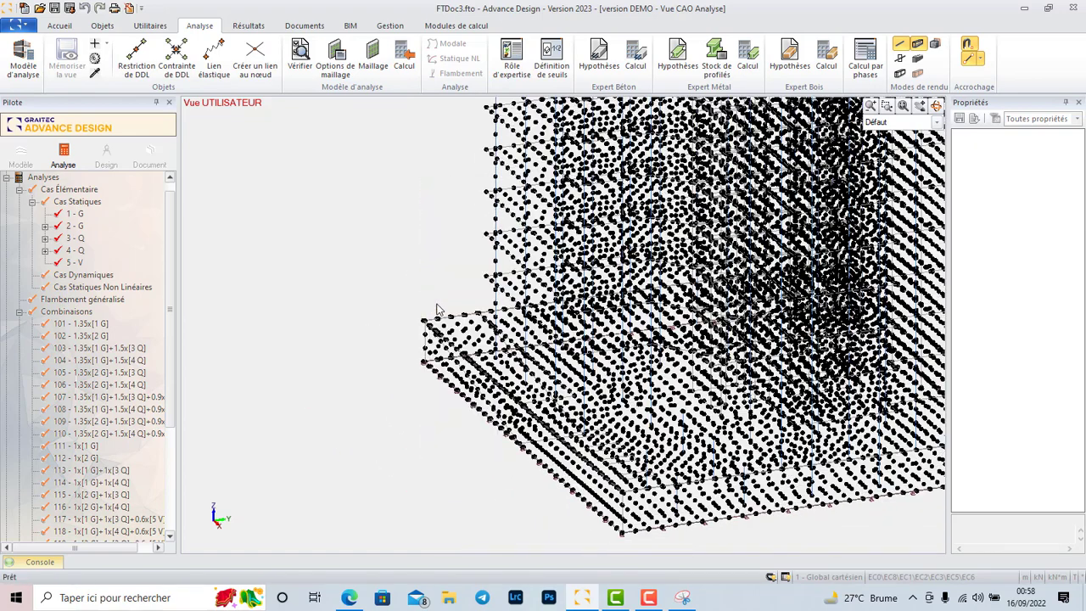
scroll(574, 346, down, 3)
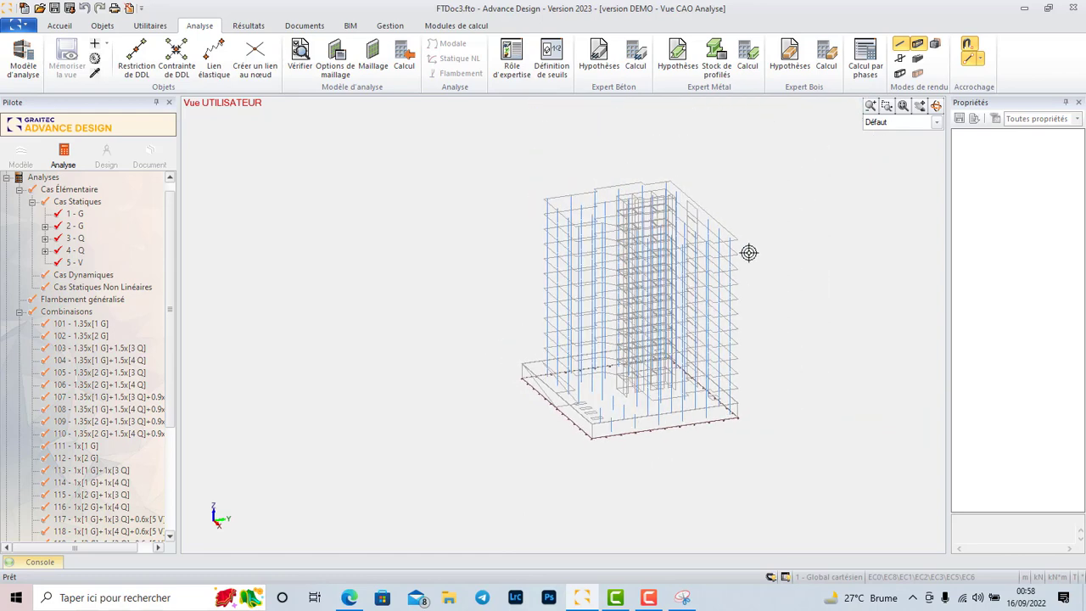
Open the finite element results tools and reposition the building for results viewing.
click(249, 25)
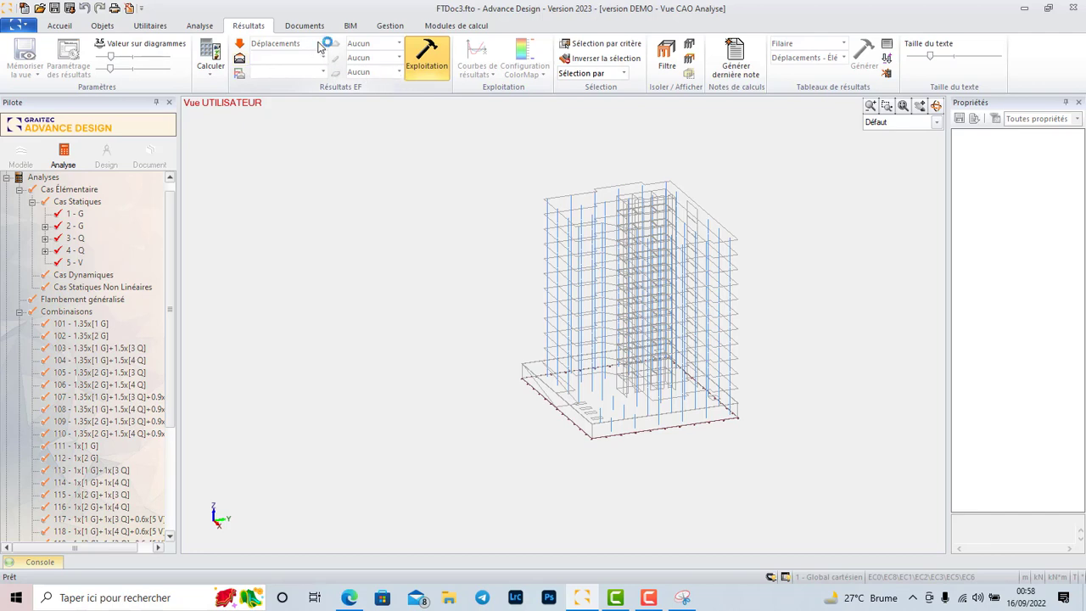
middle_drag(485, 258, 482, 388)
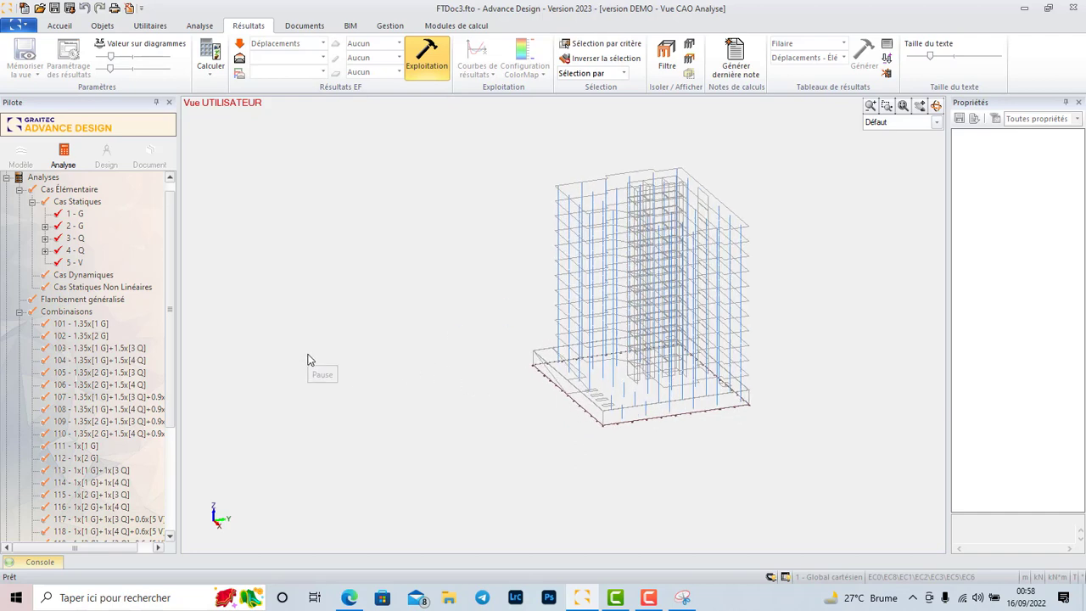